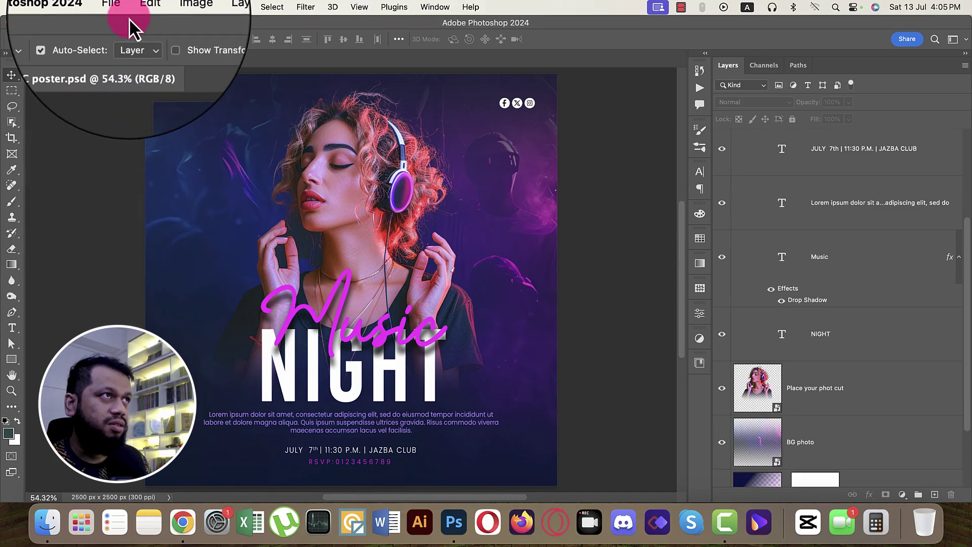
# Step: Set up a new document from the recent custom 2500 x 2500 px preset at 300 pixels per inch
pyautogui.click(117, 9)
pyautogui.click(120, 24)
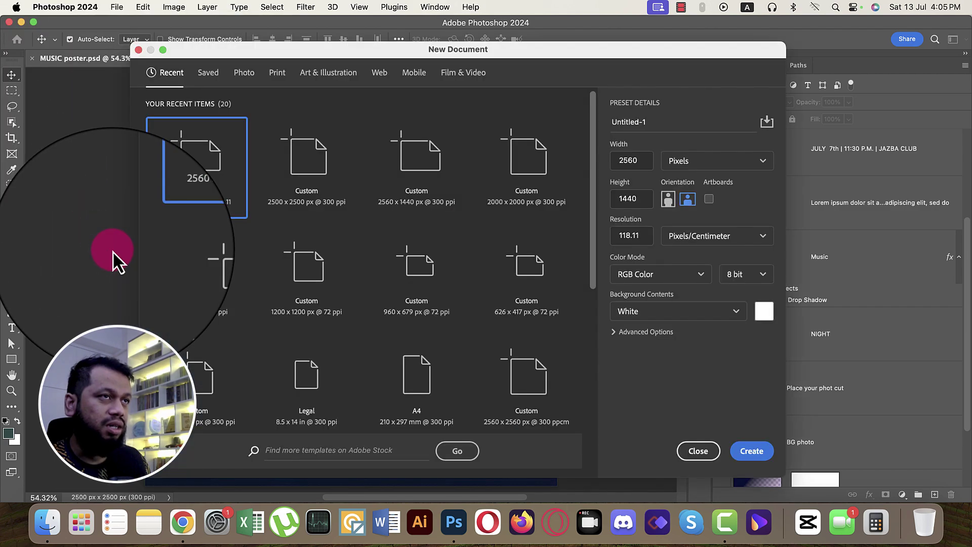
pyautogui.click(309, 193)
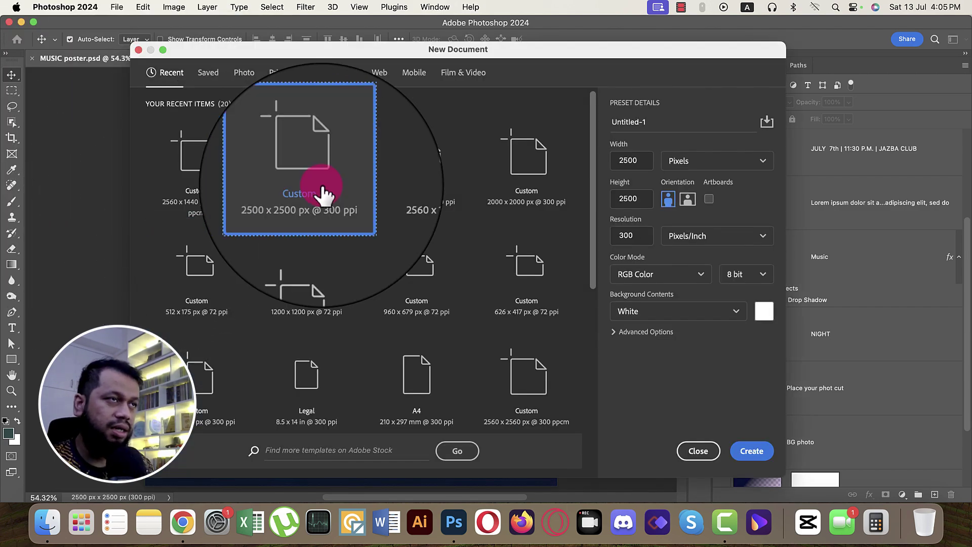
pyautogui.doubleClick(628, 160)
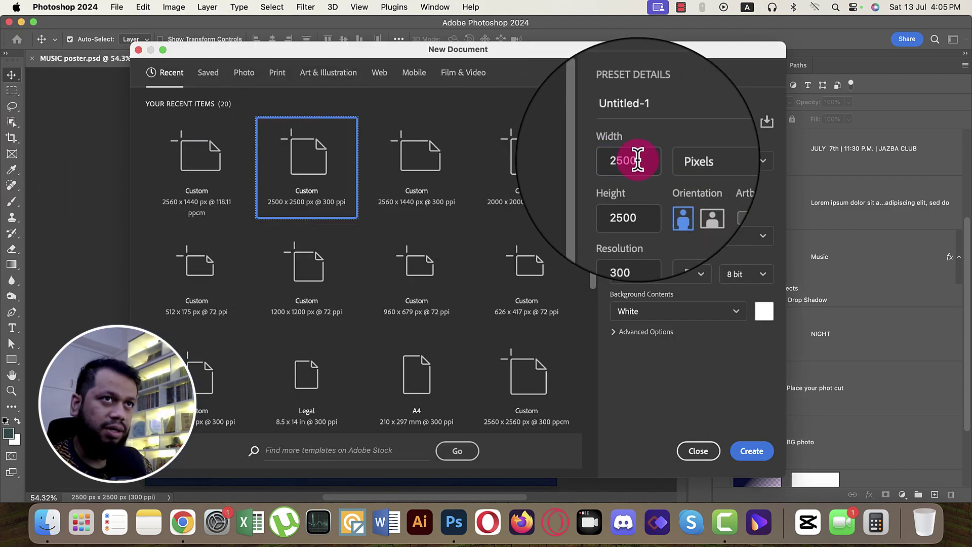
pyautogui.doubleClick(625, 196)
pyautogui.doubleClick(633, 233)
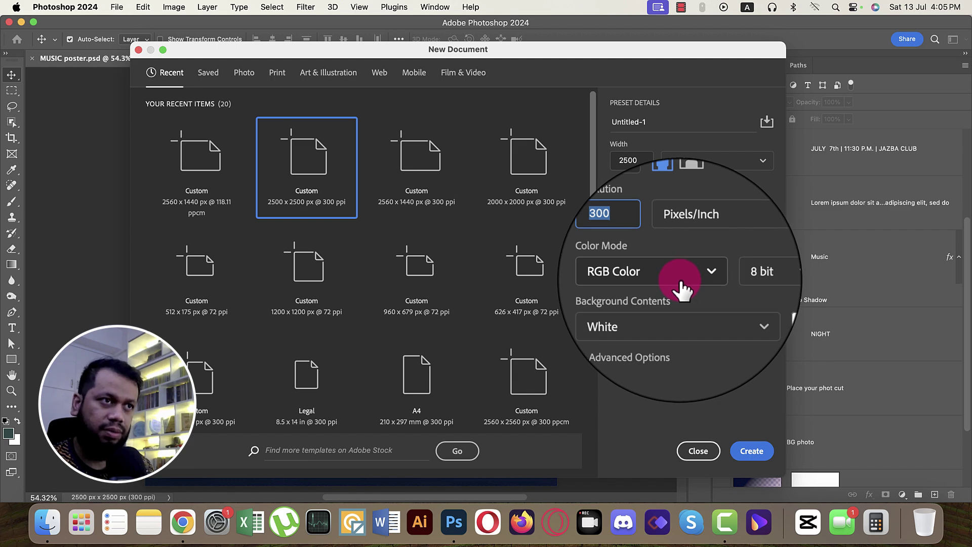
# Step: Keep the RGB Color mode and white background contents for the new document and create it
pyautogui.click(734, 362)
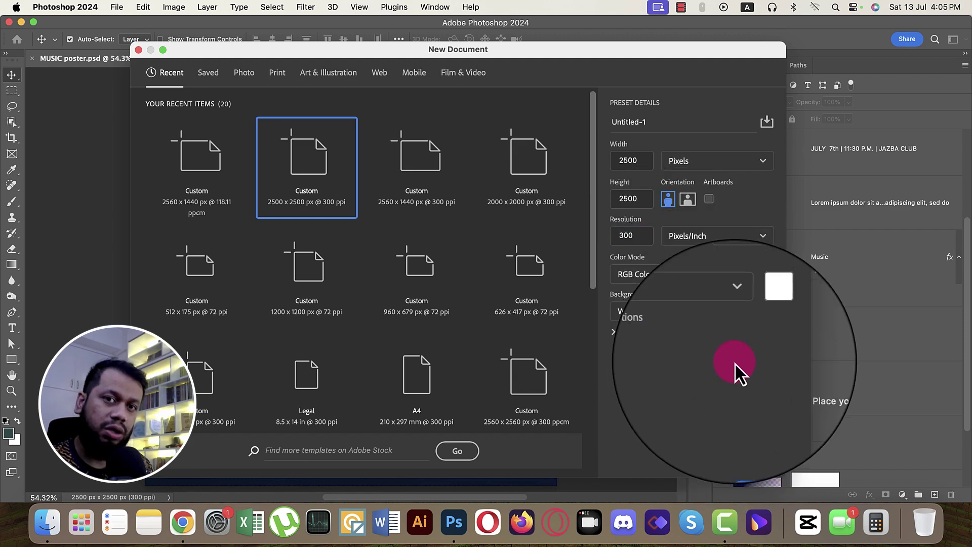
pyautogui.click(714, 314)
pyautogui.click(714, 315)
pyautogui.click(686, 278)
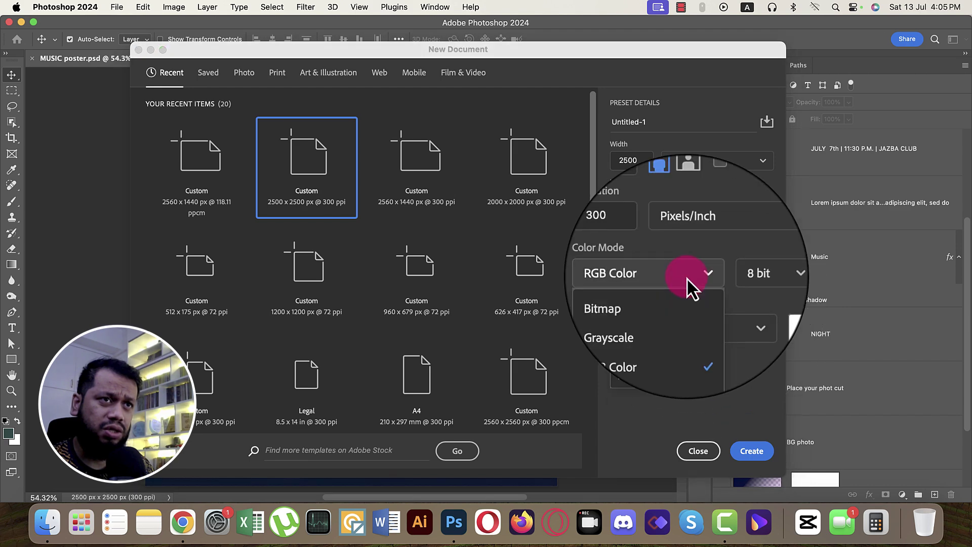
pyautogui.click(773, 363)
pyautogui.click(646, 276)
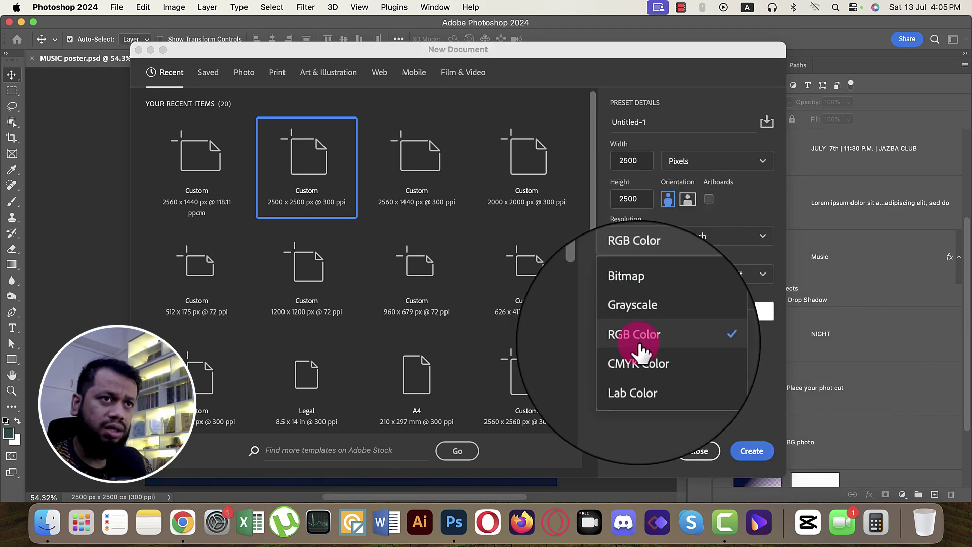
pyautogui.click(646, 342)
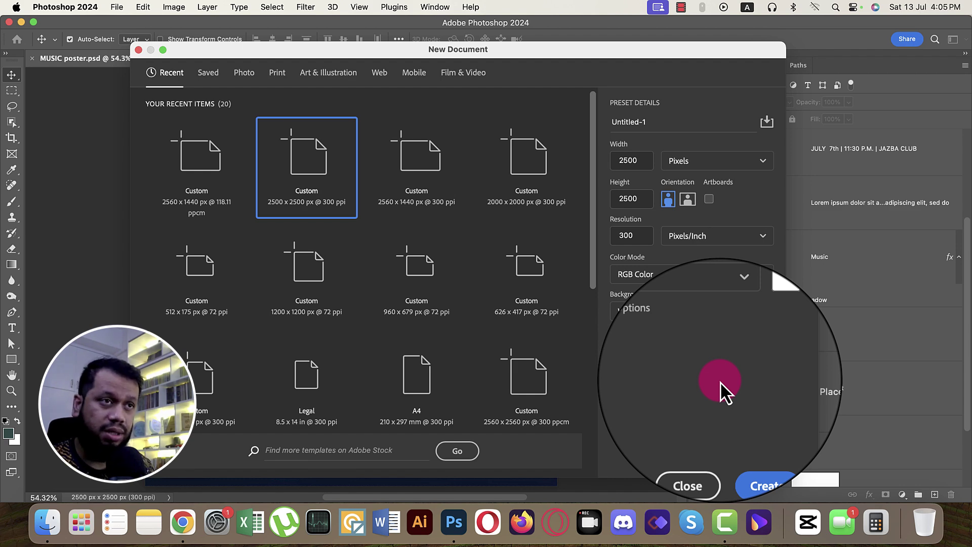
pyautogui.click(759, 473)
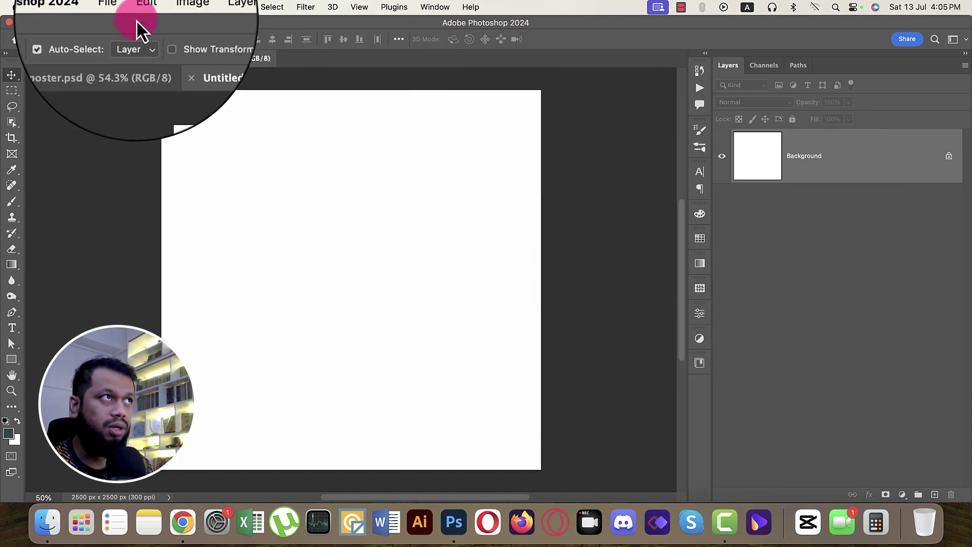
# Step: Place the crowd image 1349392.png from the Downloads folder as an embedded object
pyautogui.click(120, 10)
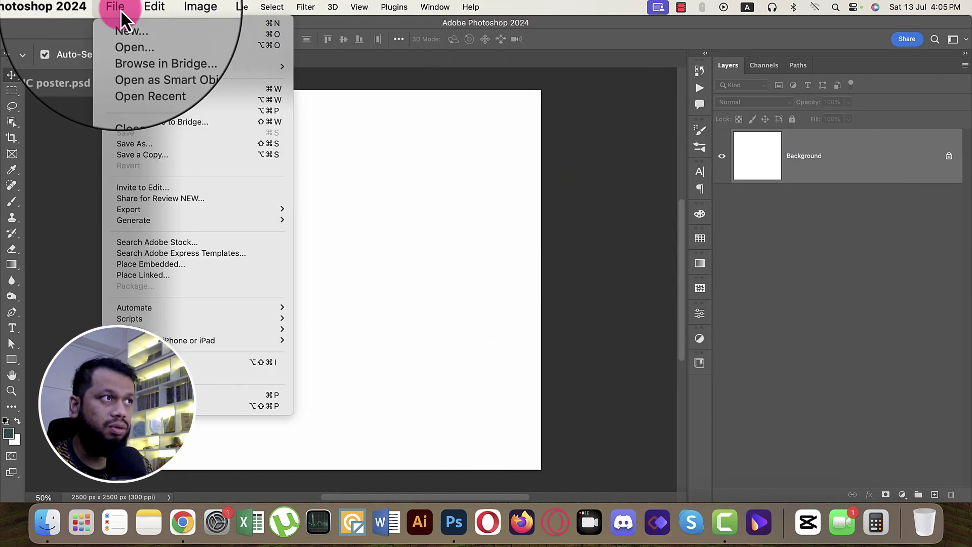
pyautogui.click(163, 268)
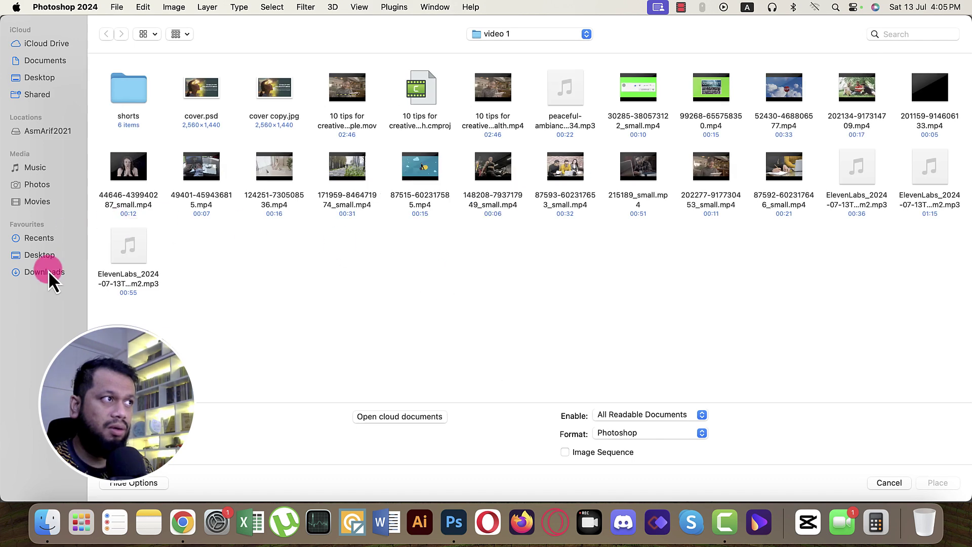
pyautogui.click(48, 272)
pyautogui.click(210, 172)
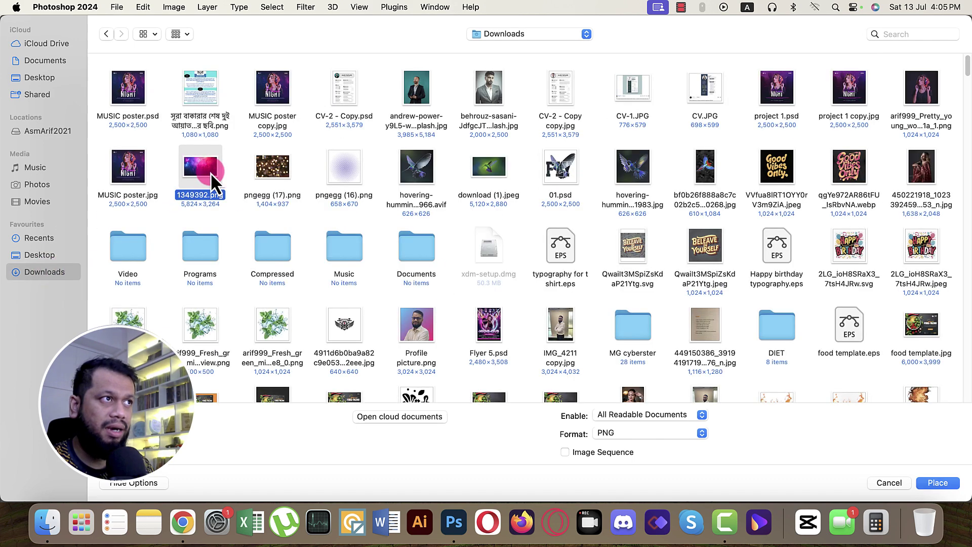
pyautogui.doubleClick(211, 173)
# Step: Scale the placed crowd image up proportionally to about 27.7% and shift it over the canvas
pyautogui.moveTo(354, 174); pyautogui.dragTo(362, 98)
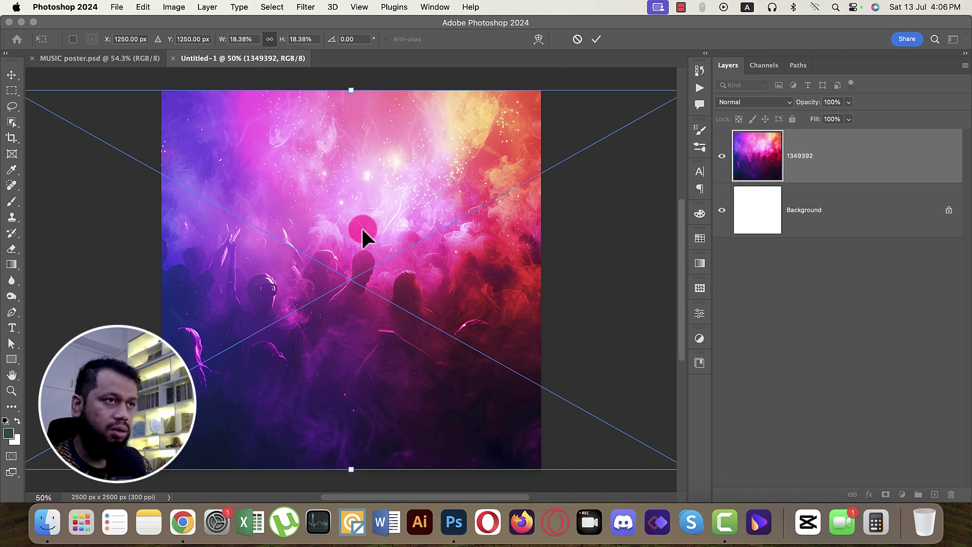
pyautogui.scroll(-5, 364, 235)
pyautogui.moveTo(353, 172); pyautogui.dragTo(361, 96)
pyautogui.moveTo(374, 275); pyautogui.dragTo(403, 293)
# Step: Flip the crowd image horizontally, align its lower edge with the canvas bottom, and commit the placement
pyautogui.rightClick(387, 240)
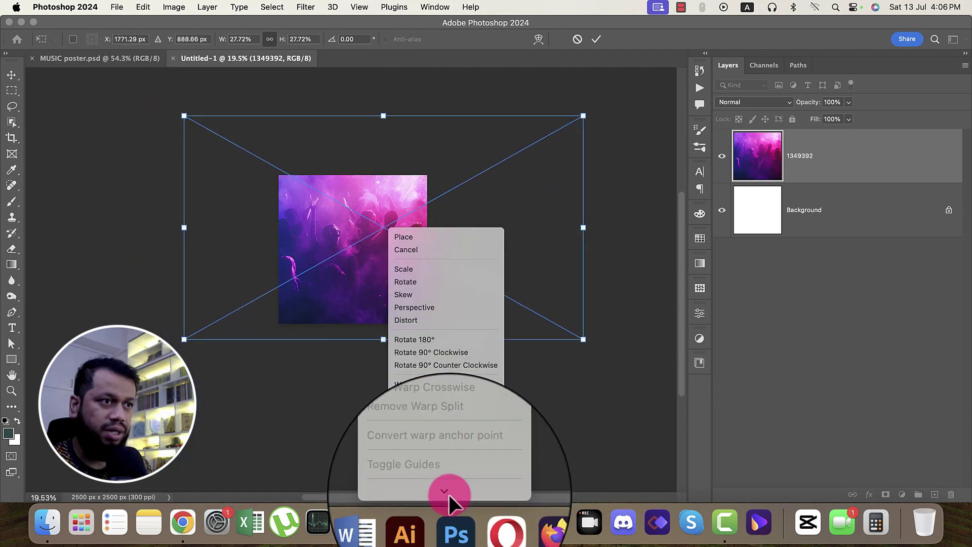
pyautogui.click(441, 477)
pyautogui.moveTo(387, 275); pyautogui.dragTo(346, 253)
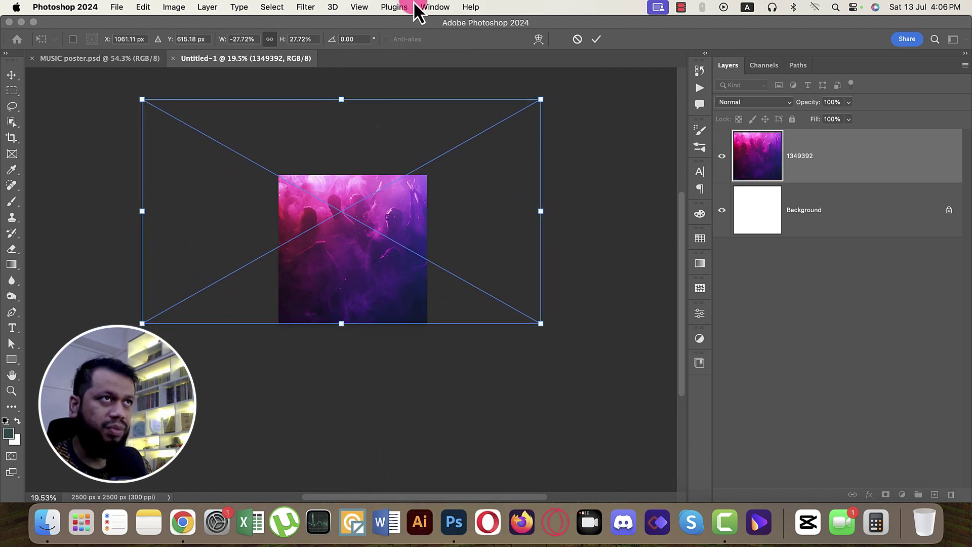
pyautogui.click(601, 42)
pyautogui.press('super+0')
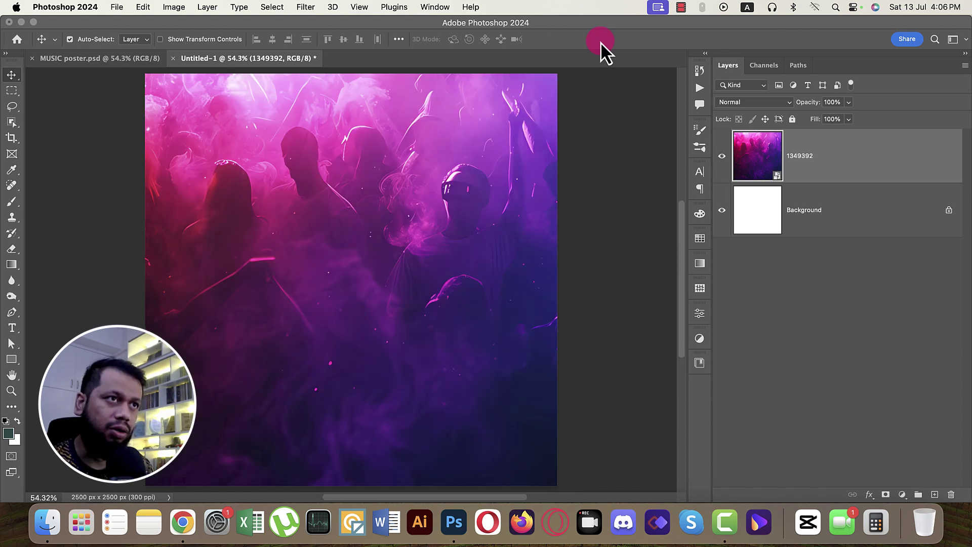
# Step: Rasterize the placed crowd image layer
pyautogui.rightClick(835, 157)
pyautogui.scroll(-3, 871, 354)
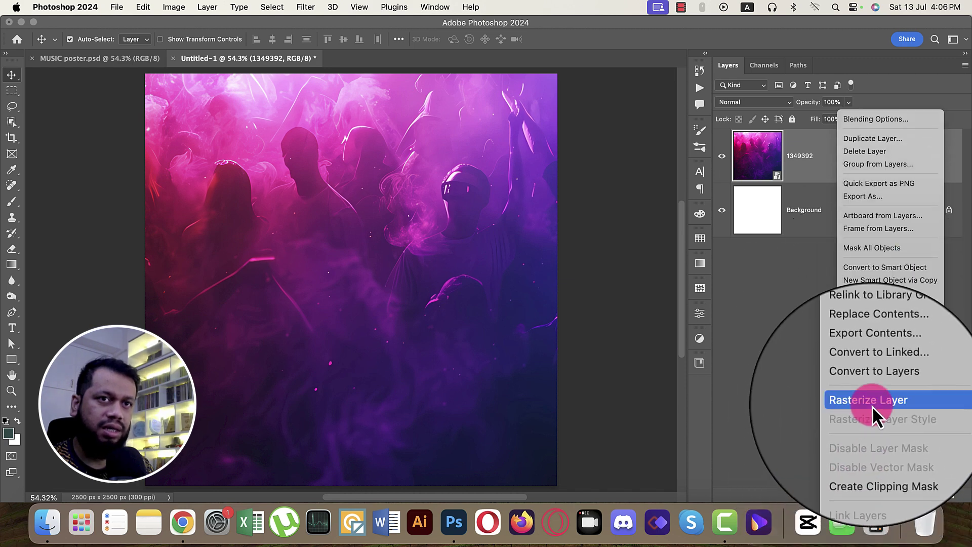
pyautogui.click(872, 405)
# Step: Rename the crowd image layer to BG and convert it to a smart object
pyautogui.doubleClick(803, 156)
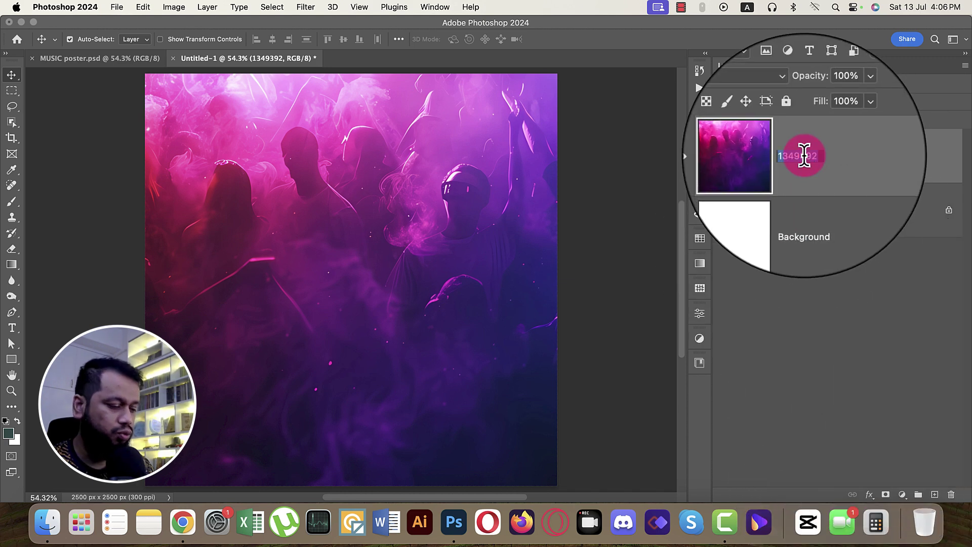
pyautogui.write('BG\\')
pyautogui.press('Return')
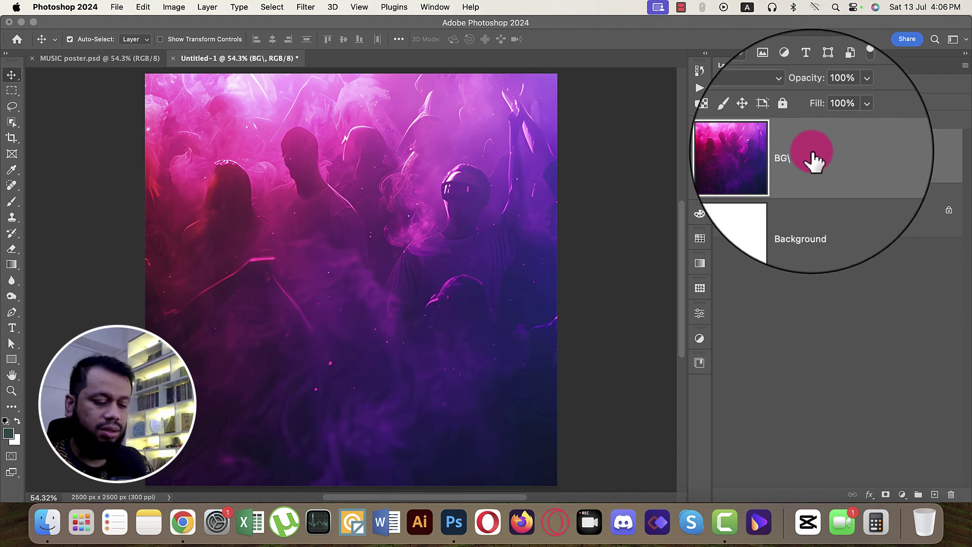
pyautogui.doubleClick(812, 160)
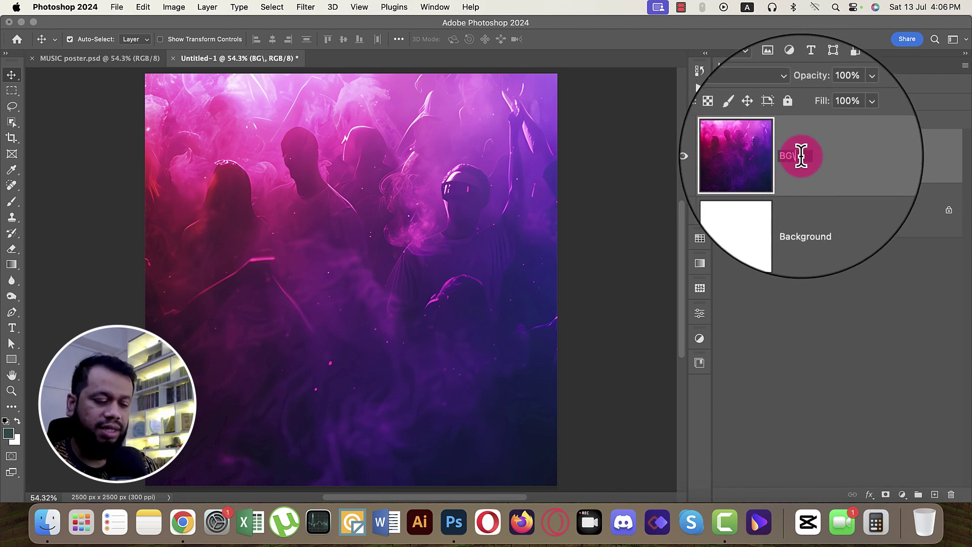
pyautogui.press('BackSpace')
pyautogui.rightClick(823, 160)
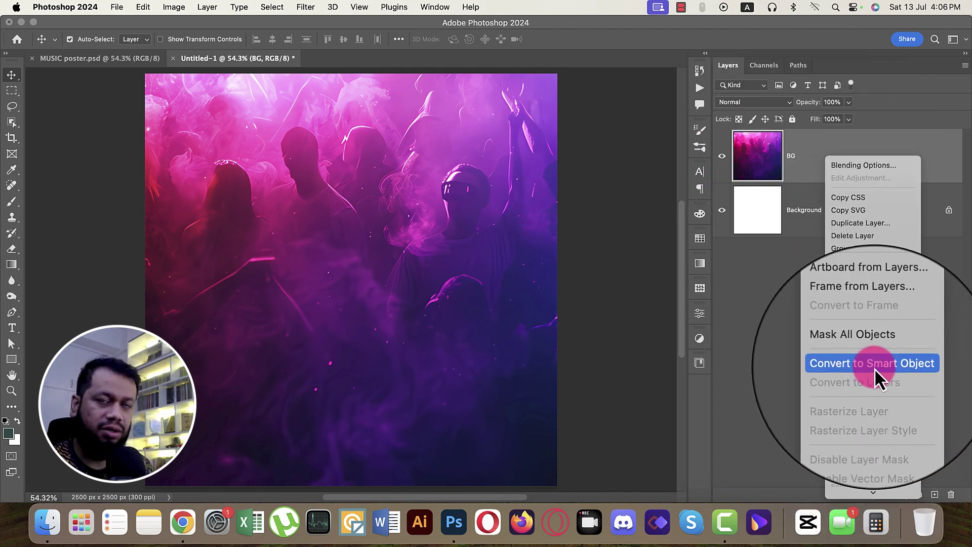
pyautogui.click(863, 363)
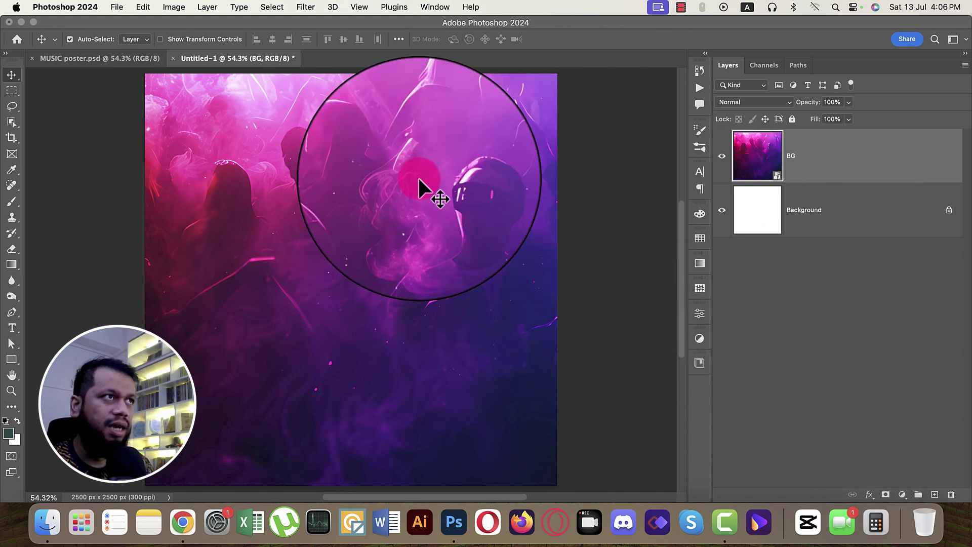
# Step: Add a gradient fill layer and set its first color stop to purple #611a64, sampled from the crowd image
pyautogui.click(902, 494)
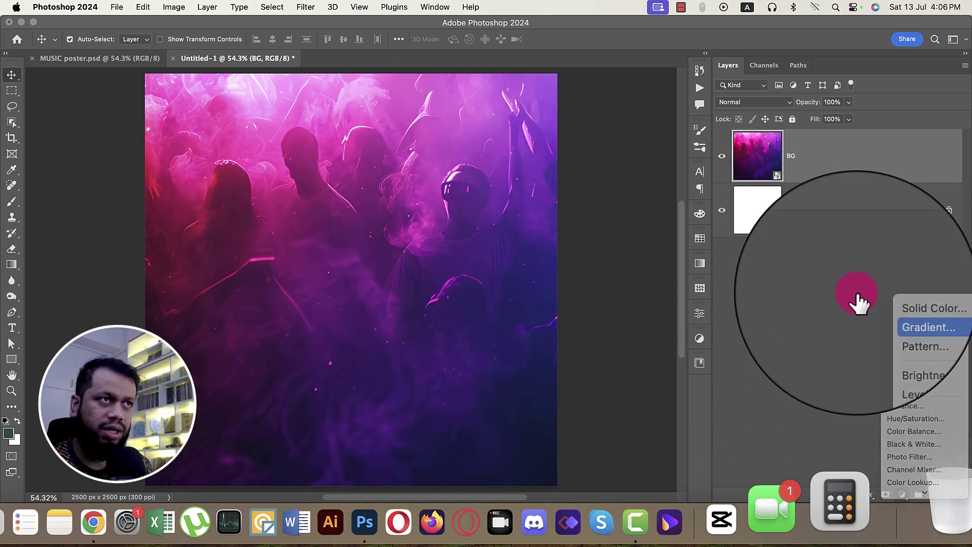
pyautogui.click(905, 327)
pyautogui.click(512, 185)
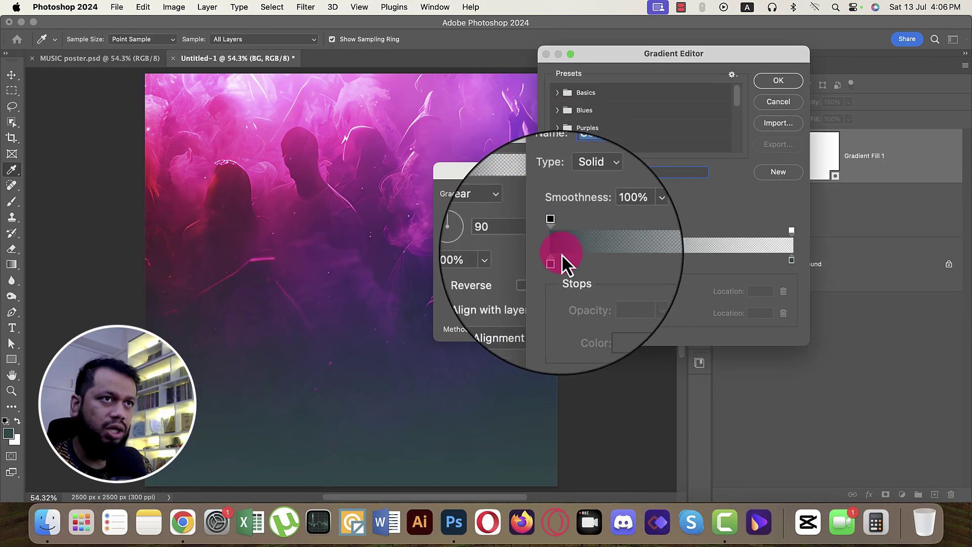
pyautogui.click(555, 261)
pyautogui.click(607, 317)
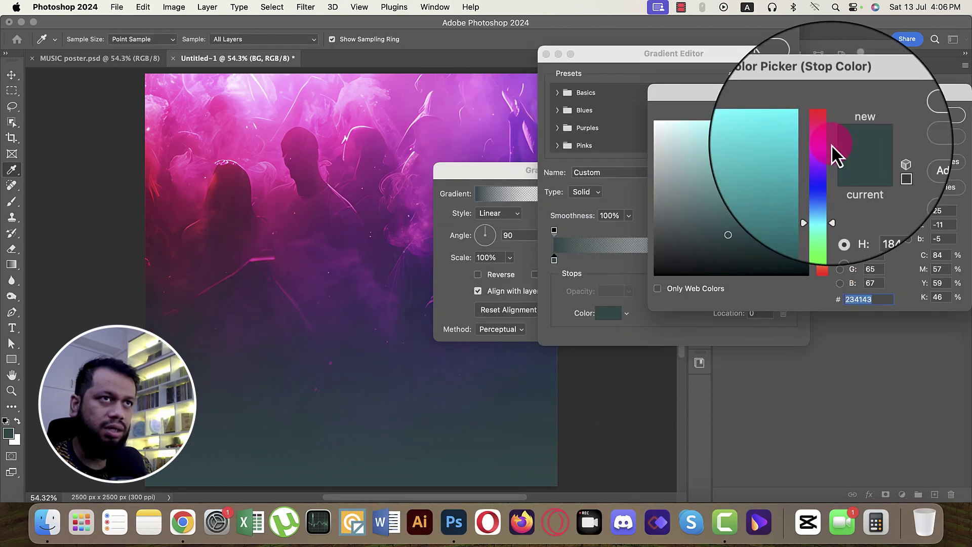
pyautogui.click(382, 204)
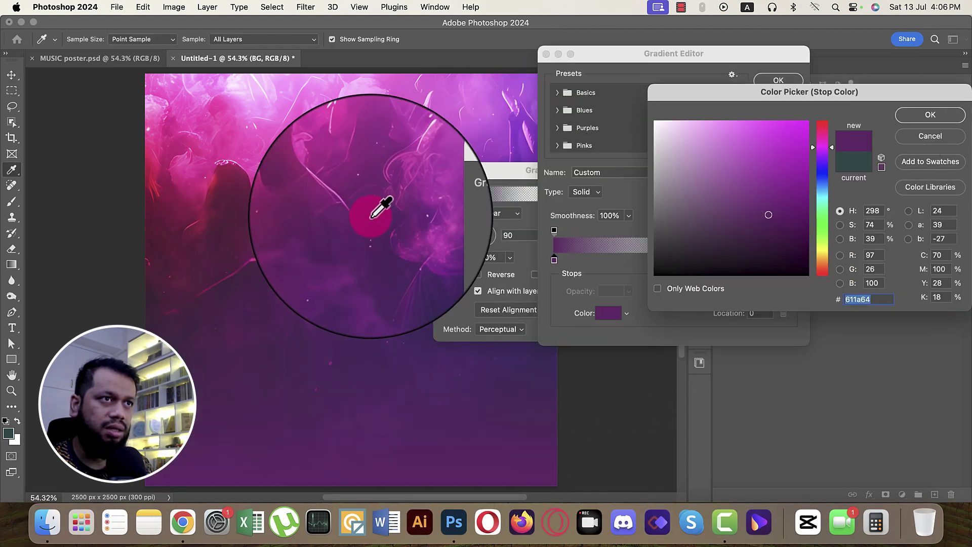
pyautogui.click(931, 118)
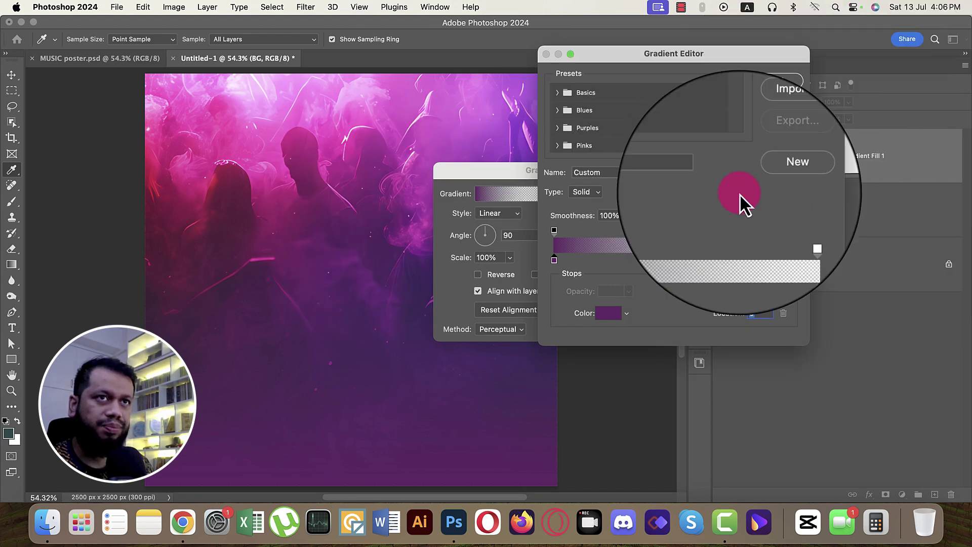
# Step: Set the gradient's end color stop to the dark blue #12102d
pyautogui.click(799, 261)
pyautogui.click(607, 314)
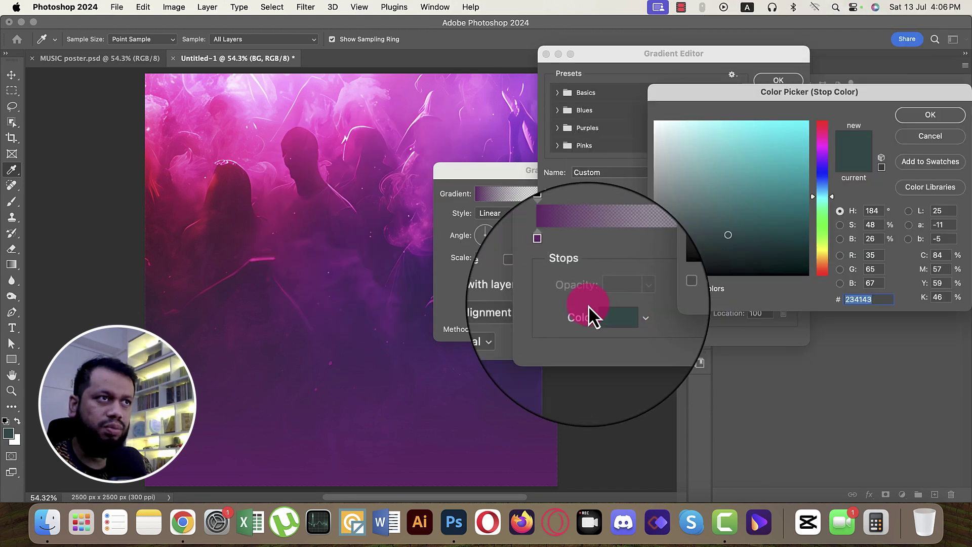
pyautogui.click(398, 266)
pyautogui.click(756, 245)
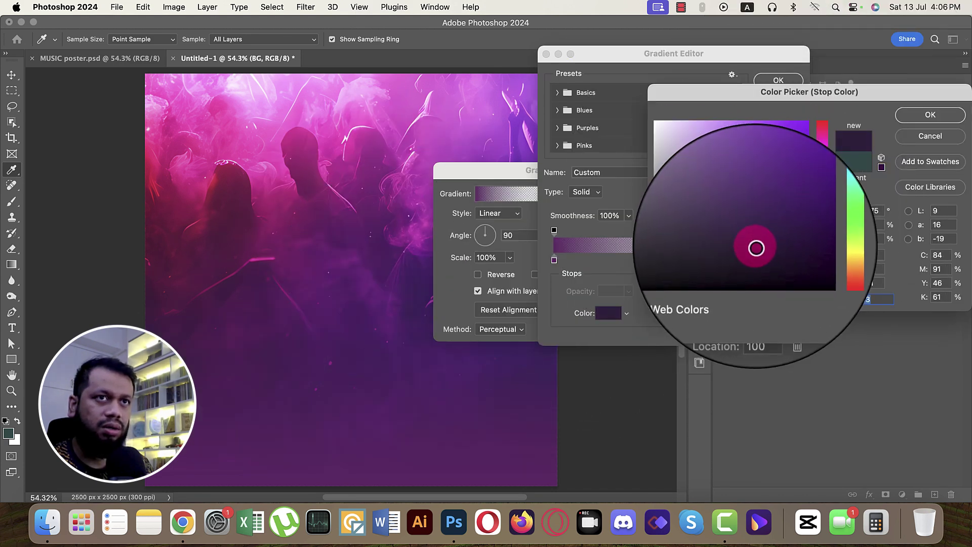
pyautogui.moveTo(822, 155); pyautogui.dragTo(822, 171)
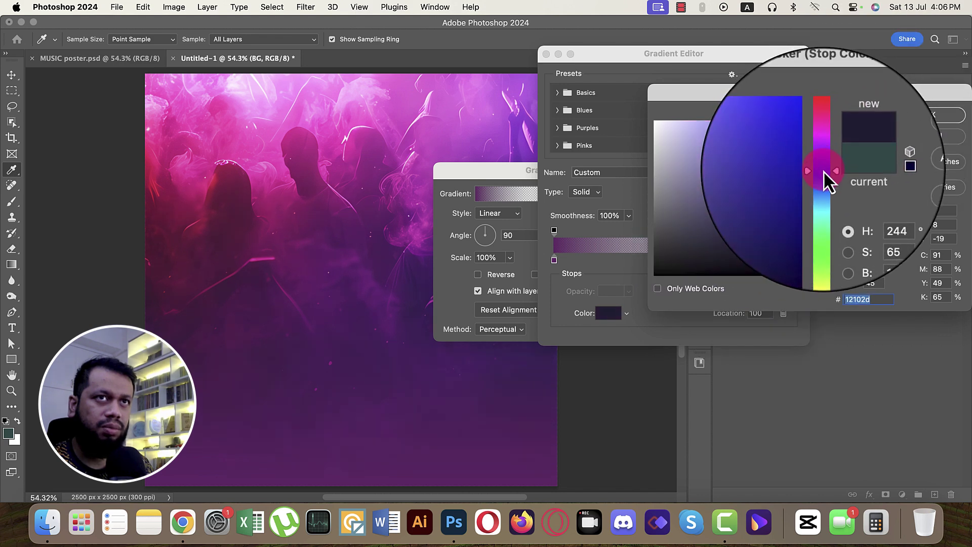
pyautogui.click(913, 118)
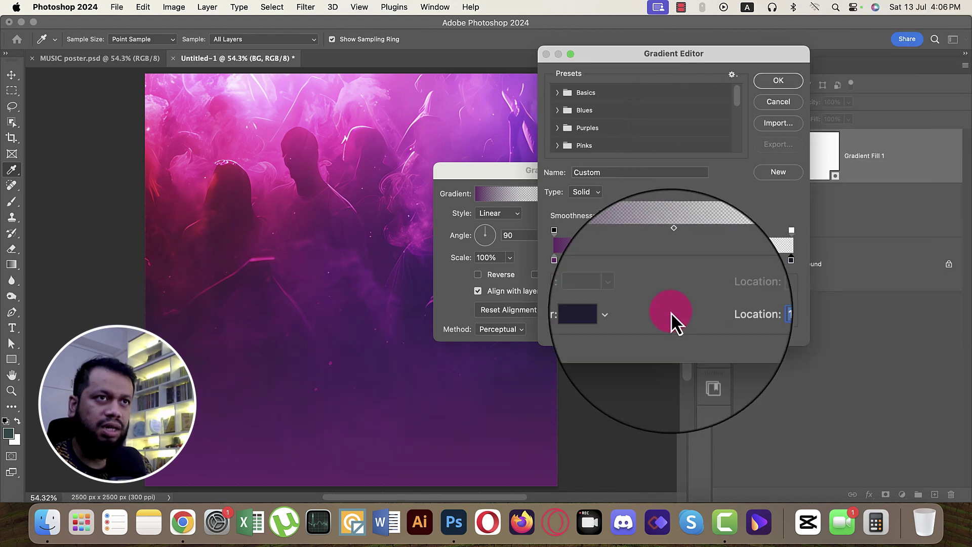
# Step: Raise the gradient's end opacity stop to 100%, reverse the gradient direction, and apply the fill
pyautogui.click(792, 231)
pyautogui.click(628, 291)
pyautogui.moveTo(628, 306); pyautogui.dragTo(685, 308)
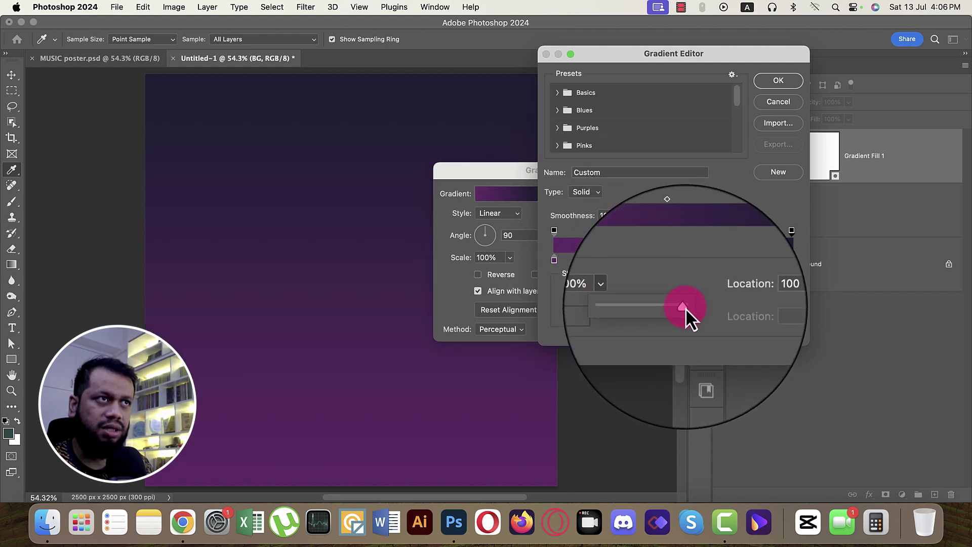
pyautogui.click(784, 74)
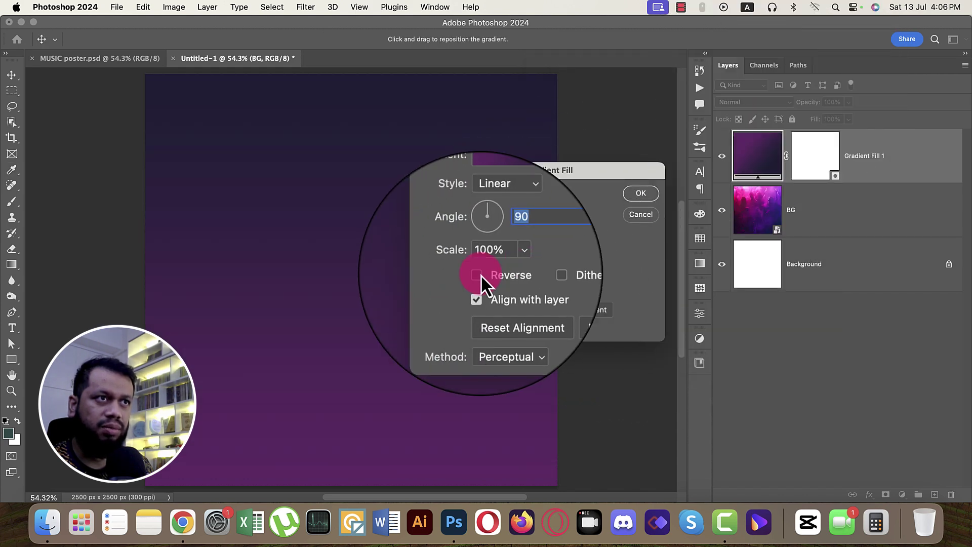
pyautogui.click(477, 274)
pyautogui.click(638, 194)
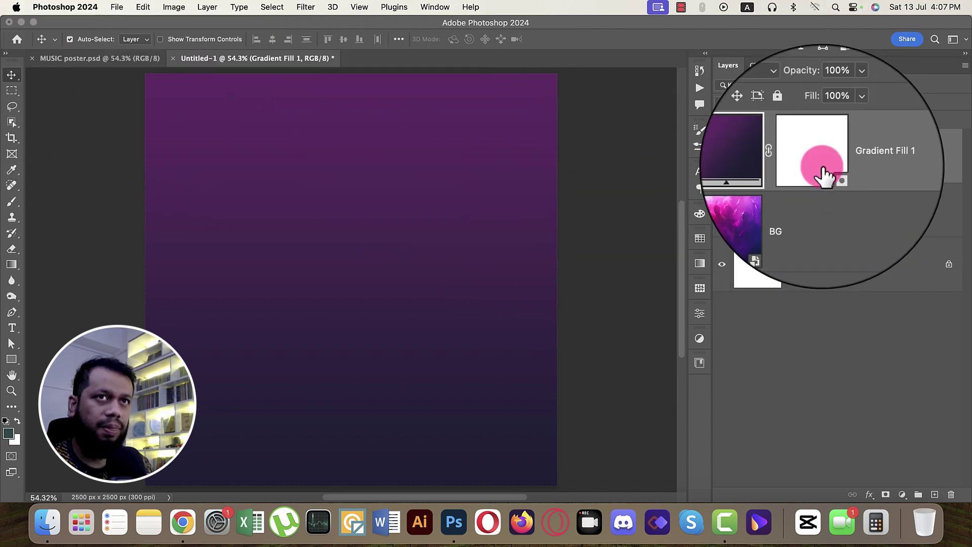
# Step: Rename the gradient fill layer as gradient
pyautogui.doubleClick(857, 161)
pyautogui.write('gradient')
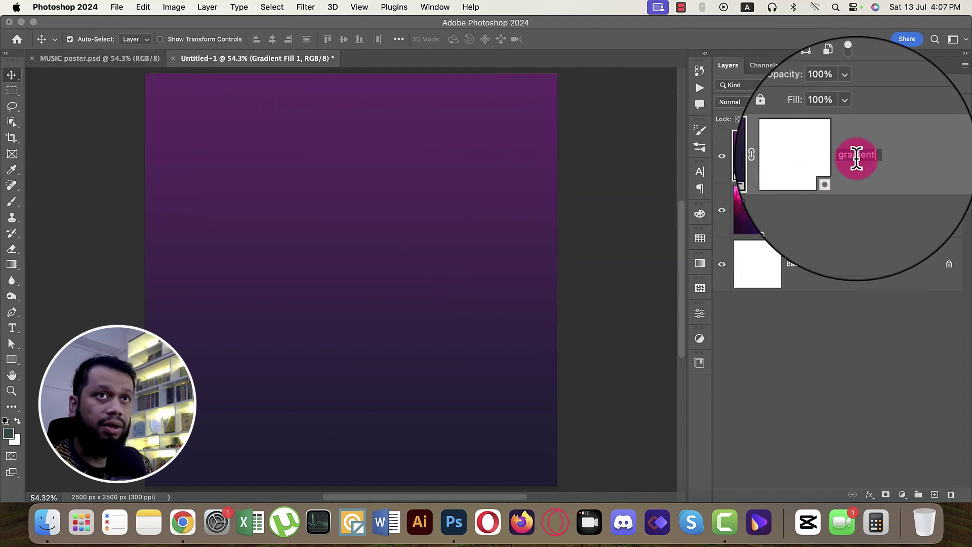
pyautogui.press('Return')
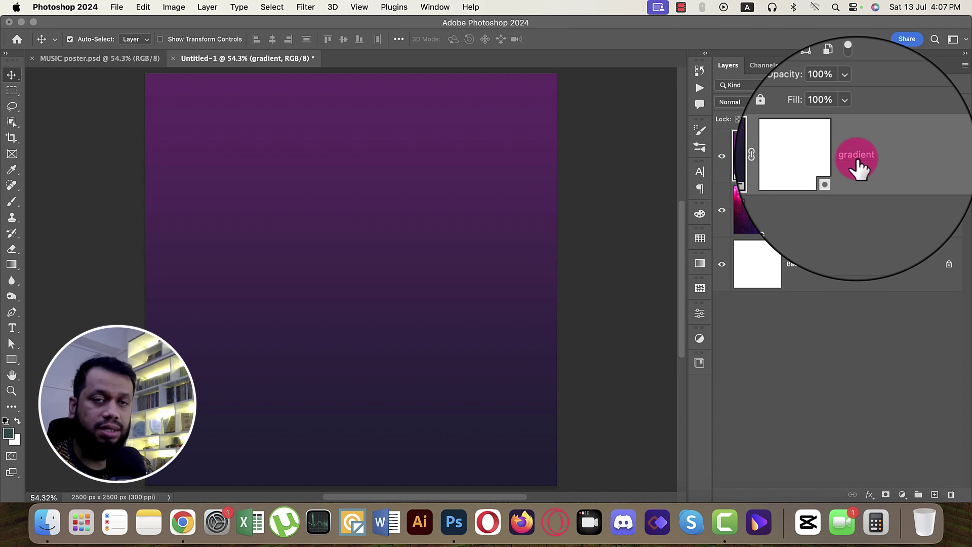
# Step: Unlock the white Background layer and delete it
pyautogui.click(949, 268)
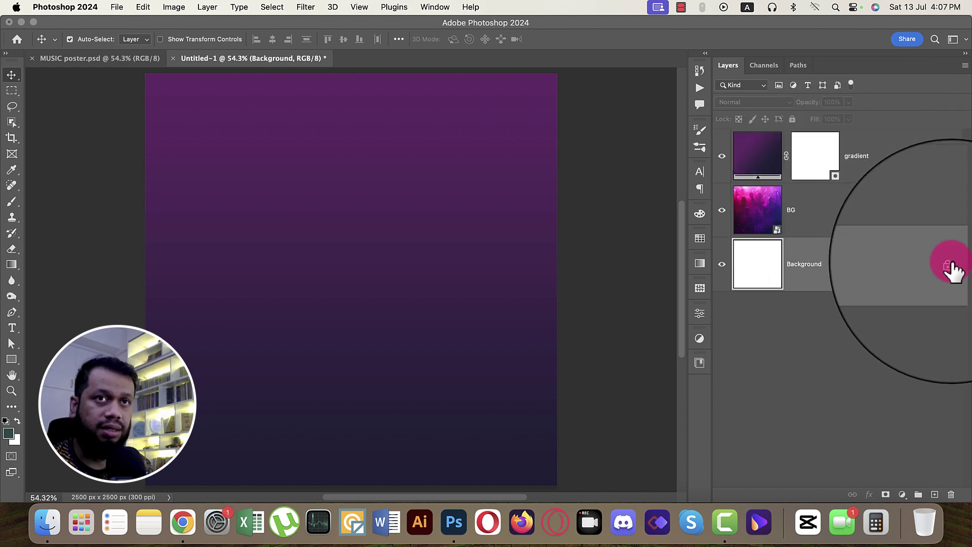
pyautogui.click(947, 267)
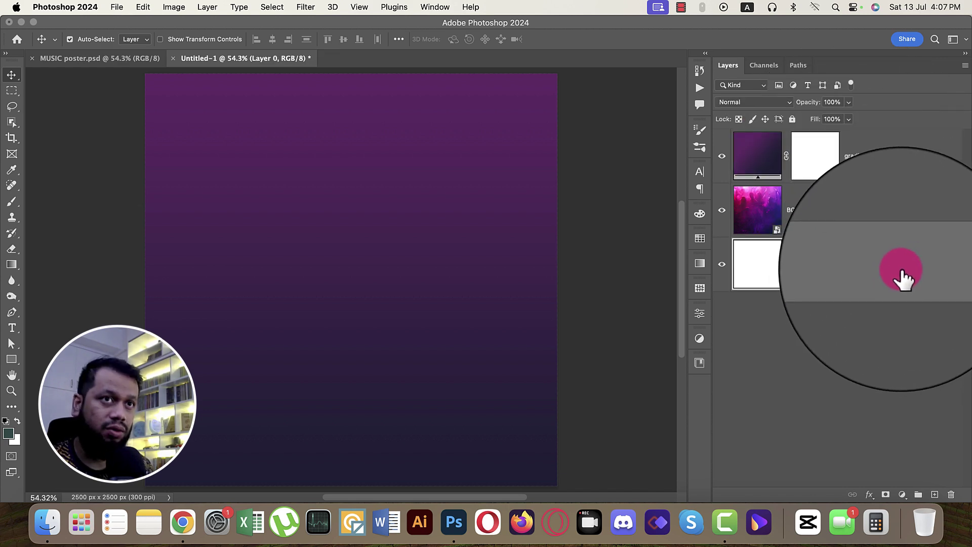
pyautogui.click(951, 494)
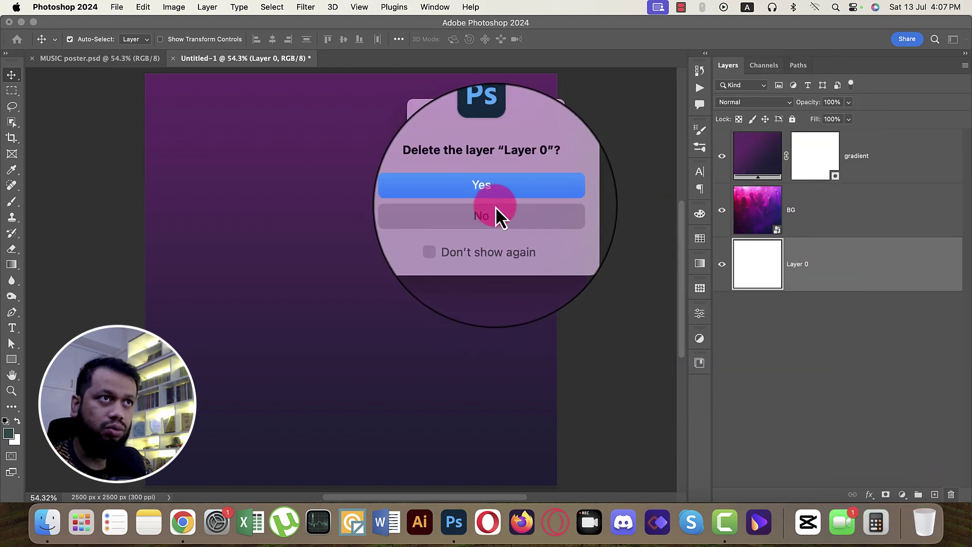
pyautogui.click(494, 203)
# Step: Group the gradient and BG layers into a group named BG and give it a red color label
pyautogui.click(881, 152)
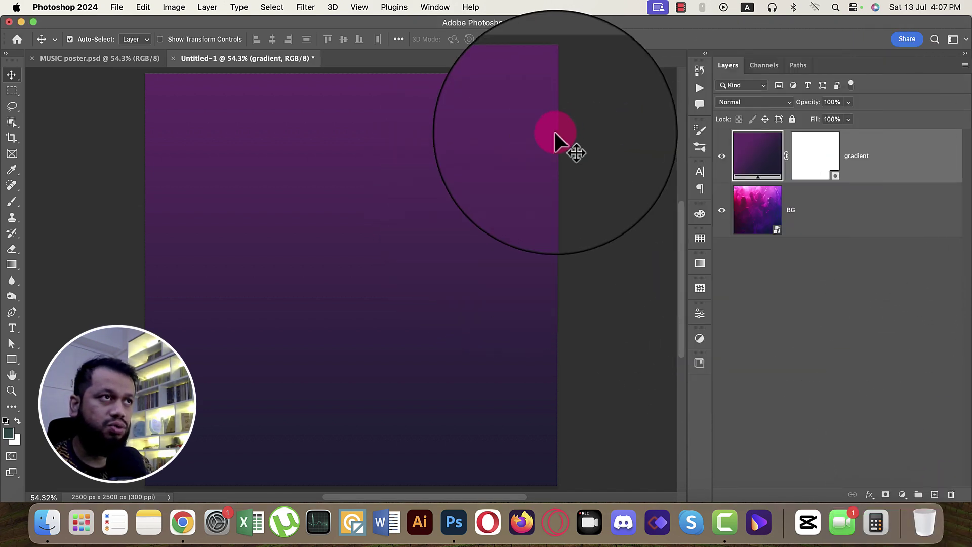
pyautogui.keyDown('shift'); pyautogui.click(881, 205); pyautogui.keyUp('shift')
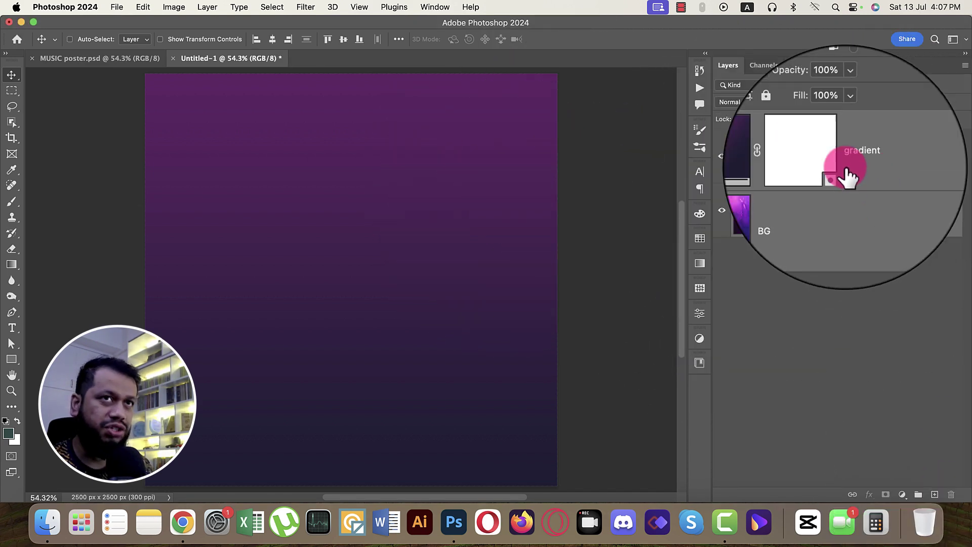
pyautogui.press('super+g')
pyautogui.doubleClick(768, 137)
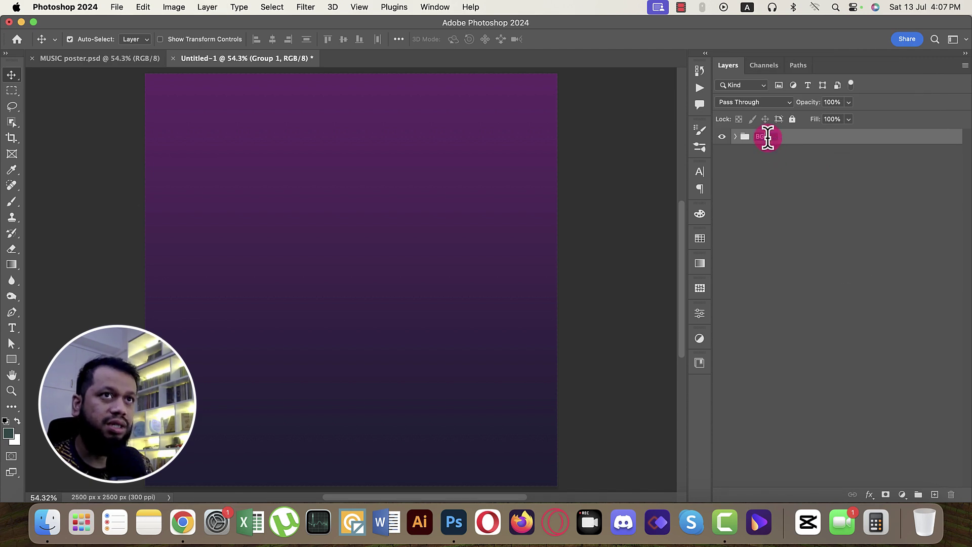
pyautogui.press('Return')
pyautogui.rightClick(723, 135)
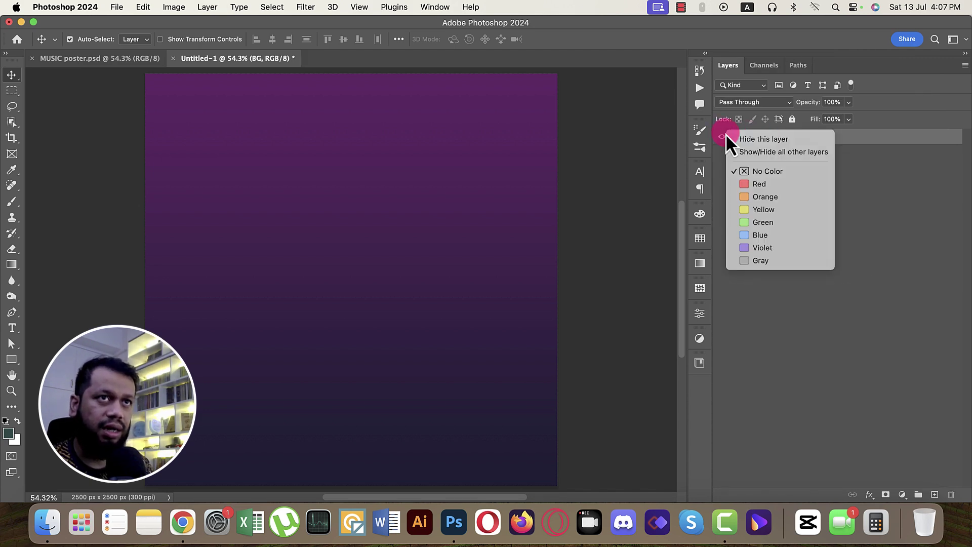
pyautogui.click(755, 185)
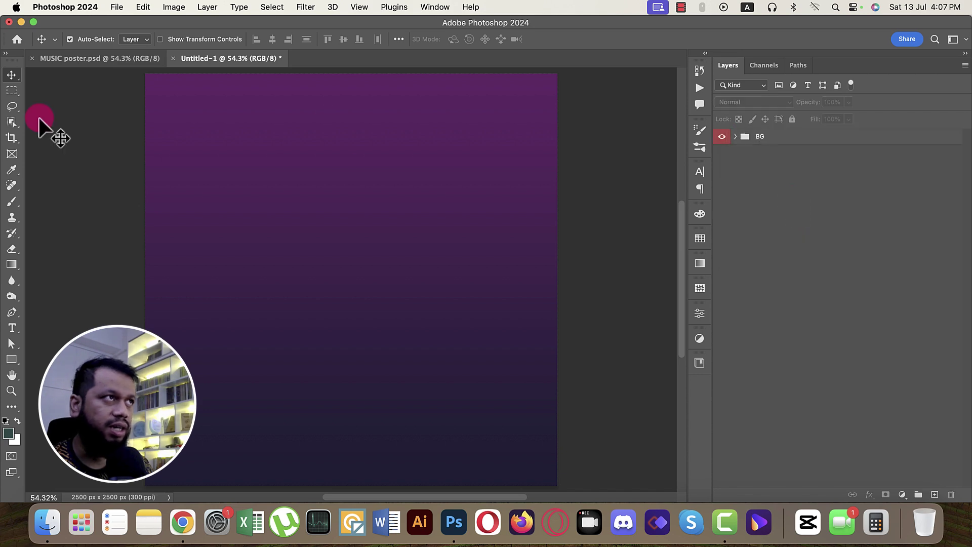
# Step: Place the photo of the young woman with headphones from Downloads as an embedded image filling the canvas
pyautogui.click(118, 7)
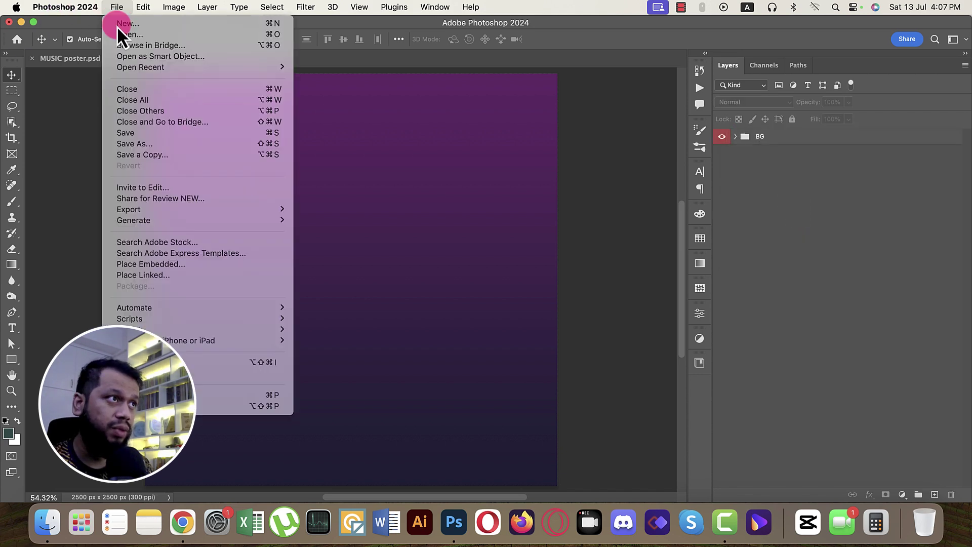
pyautogui.click(158, 267)
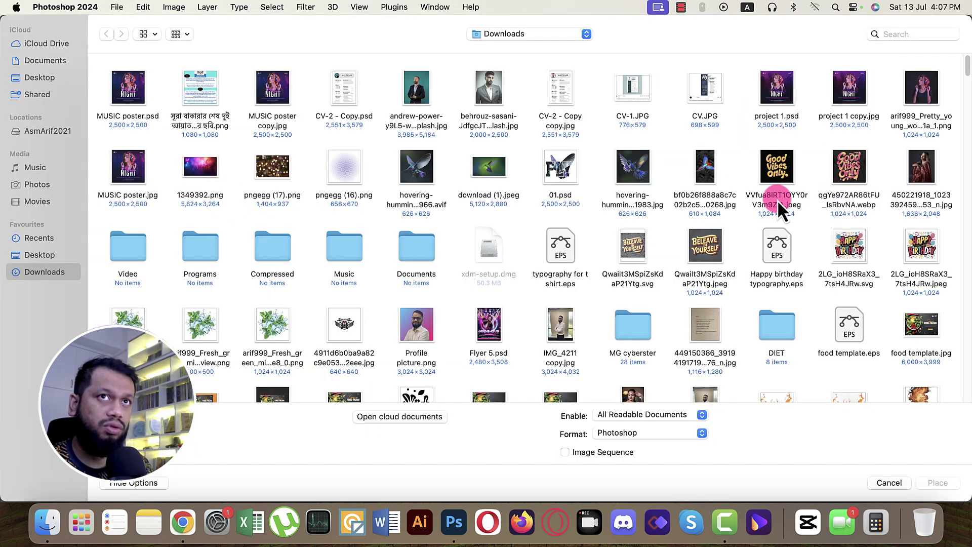
pyautogui.doubleClick(918, 90)
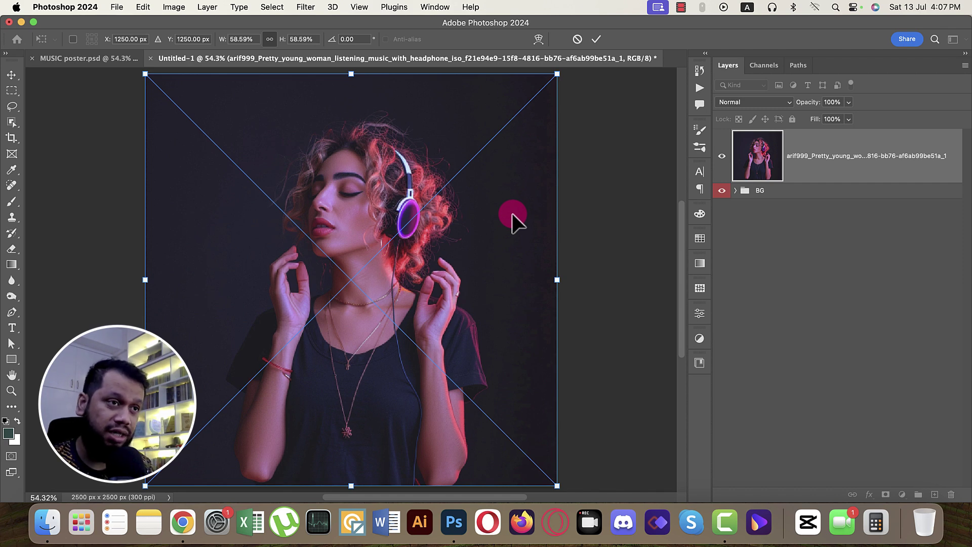
pyautogui.press('Return')
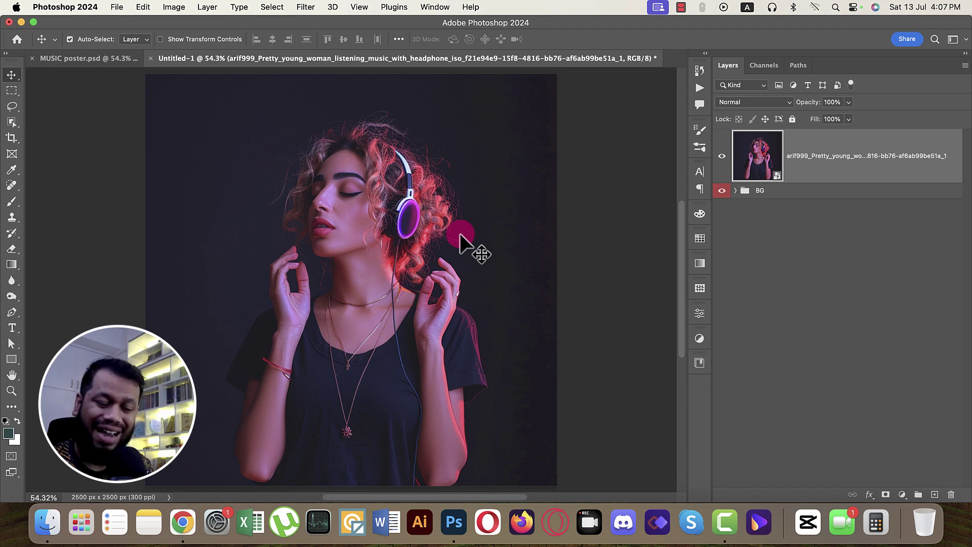
# Step: Rasterize the placed woman photo layer and rename it "your photo"
pyautogui.rightClick(852, 152)
pyautogui.click(877, 446)
pyautogui.doubleClick(817, 156)
pyautogui.write('p')
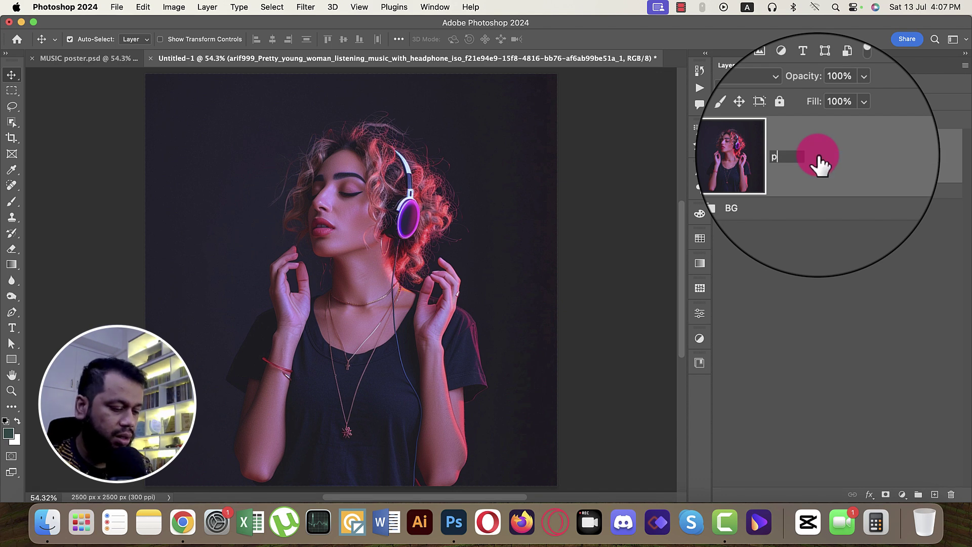
pyautogui.write('hoto')
pyautogui.press('Return')
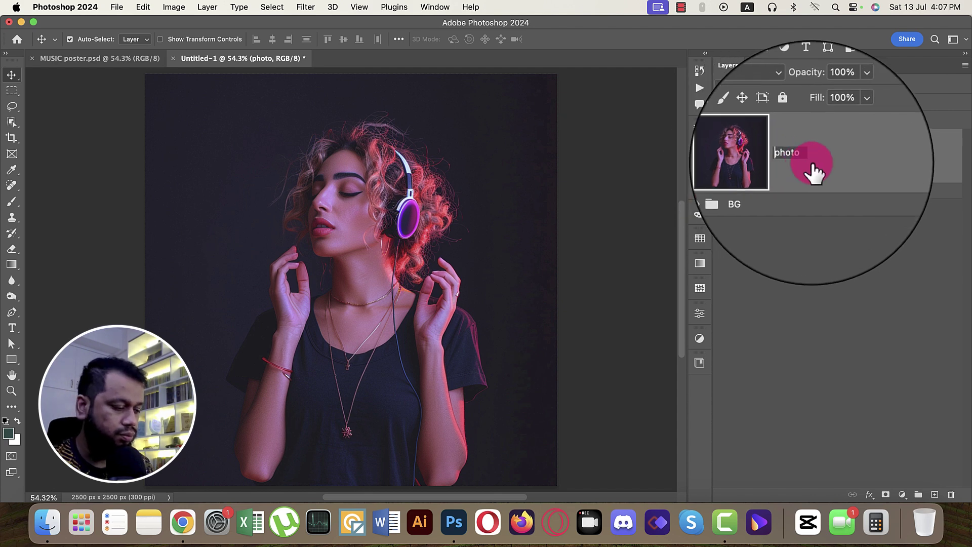
pyautogui.write('yo')
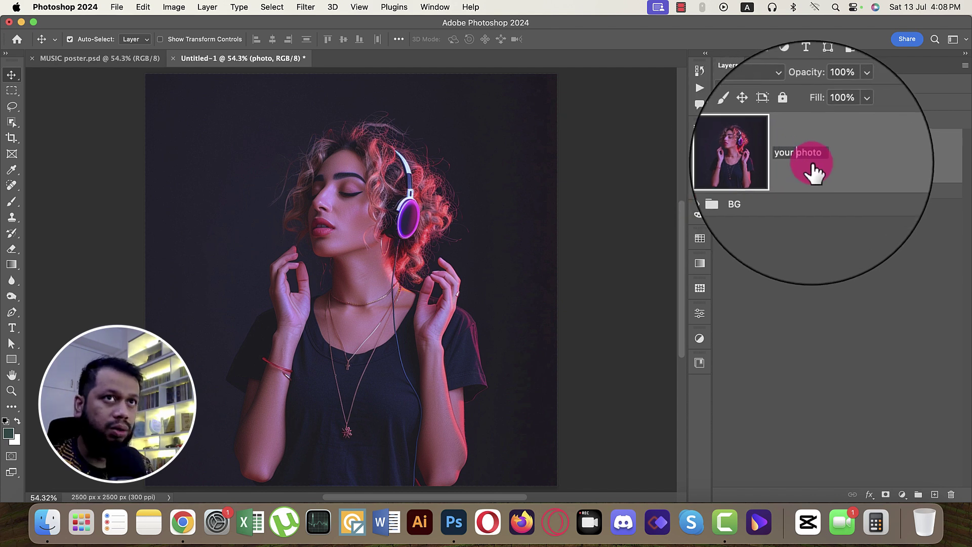
pyautogui.write('ur')
pyautogui.click(652, 161)
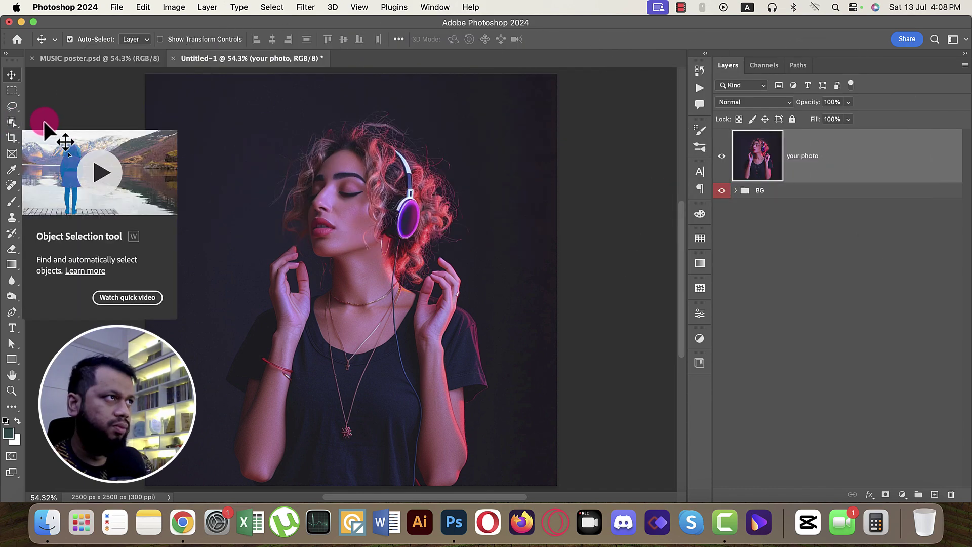
# Step: Select the woman in the photo with the Object Selection tool
pyautogui.moveTo(17, 122); pyautogui.dragTo(56, 125)
pyautogui.click(872, 156)
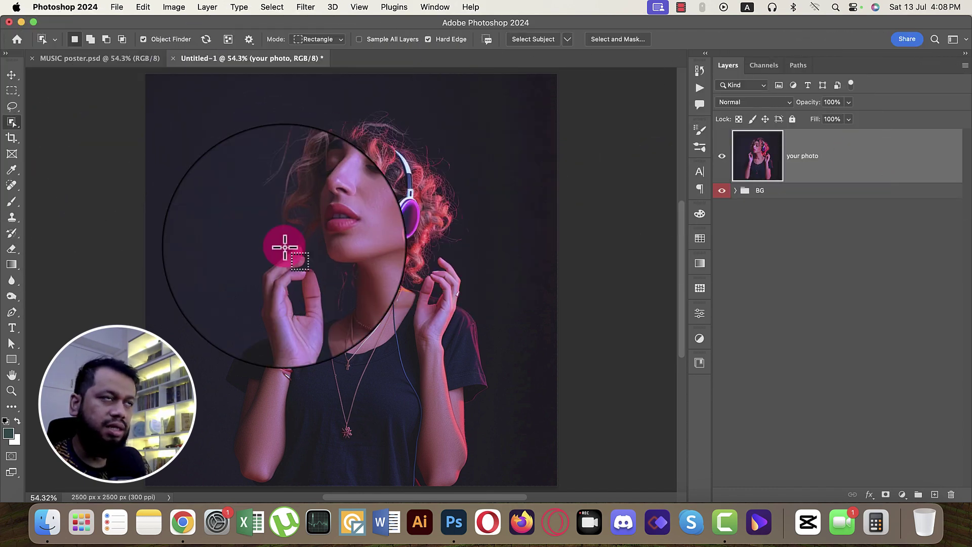
pyautogui.moveTo(223, 128); pyautogui.dragTo(496, 342)
pyautogui.scroll(5, 464, 325)
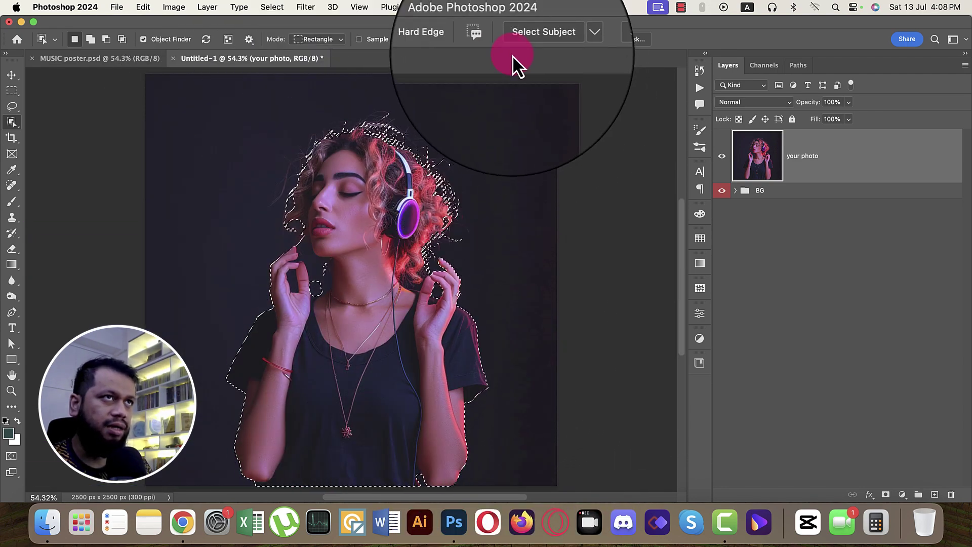
# Step: Refine the selection in Select and Mask with Smooth 17 and Shift Edge -23%, and output it to a new layer with layer mask
pyautogui.click(605, 40)
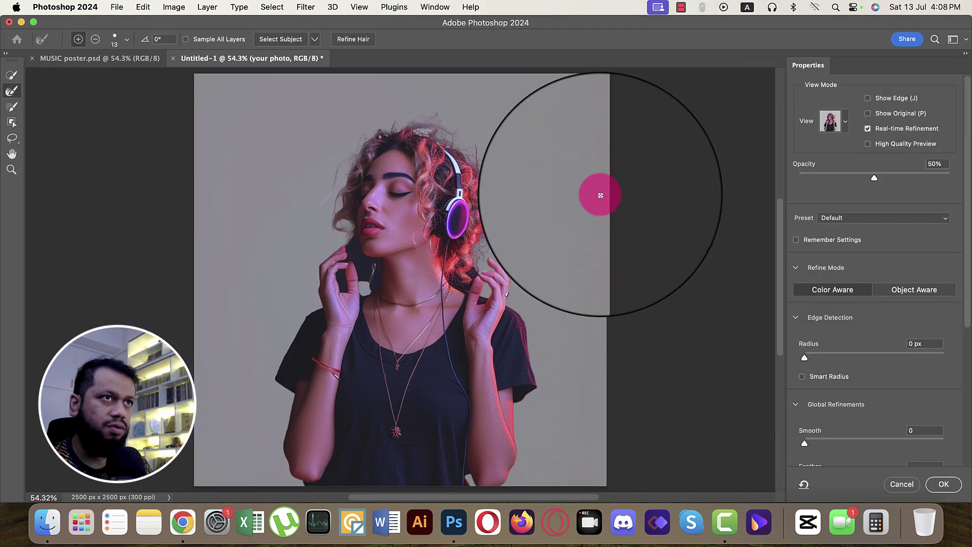
pyautogui.click(830, 443)
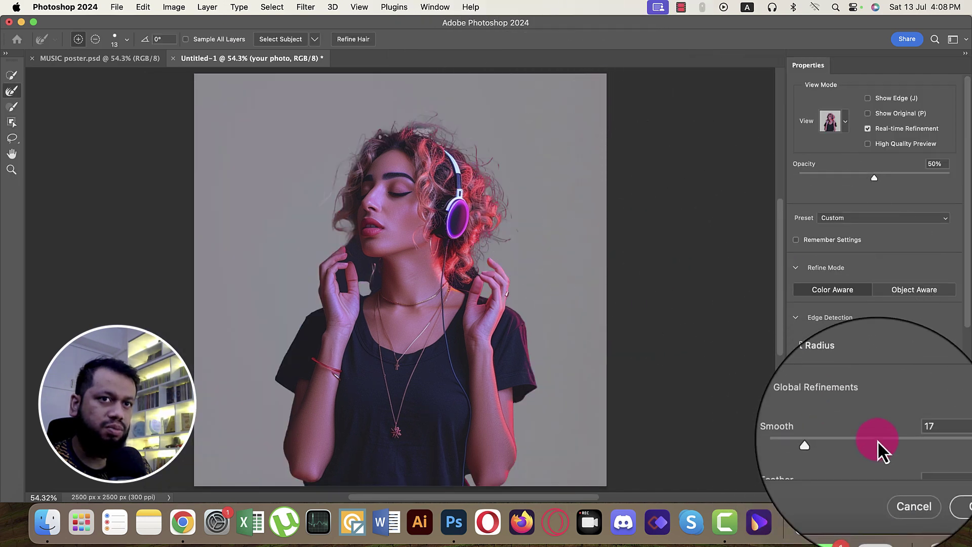
pyautogui.scroll(-5, 877, 440)
pyautogui.click(860, 333)
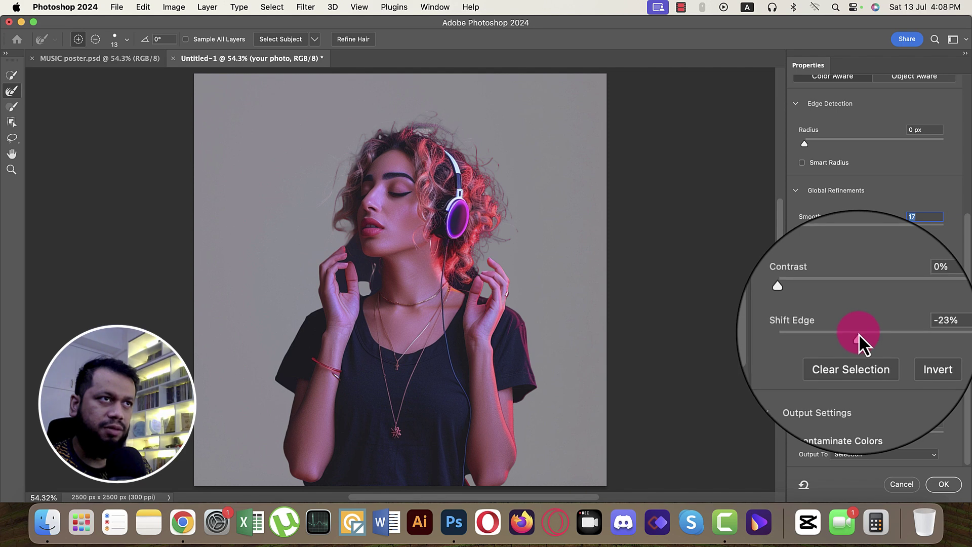
pyautogui.click(921, 463)
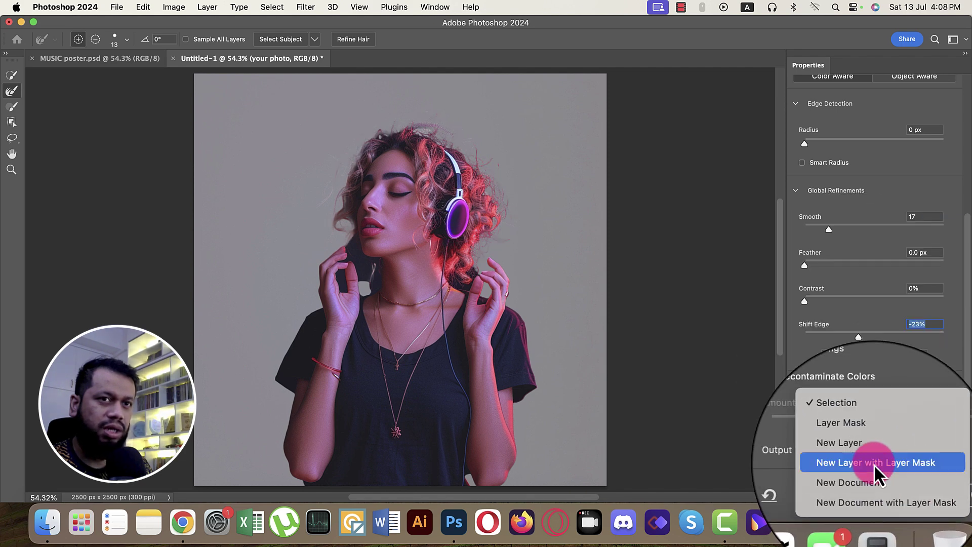
pyautogui.click(873, 464)
pyautogui.click(937, 484)
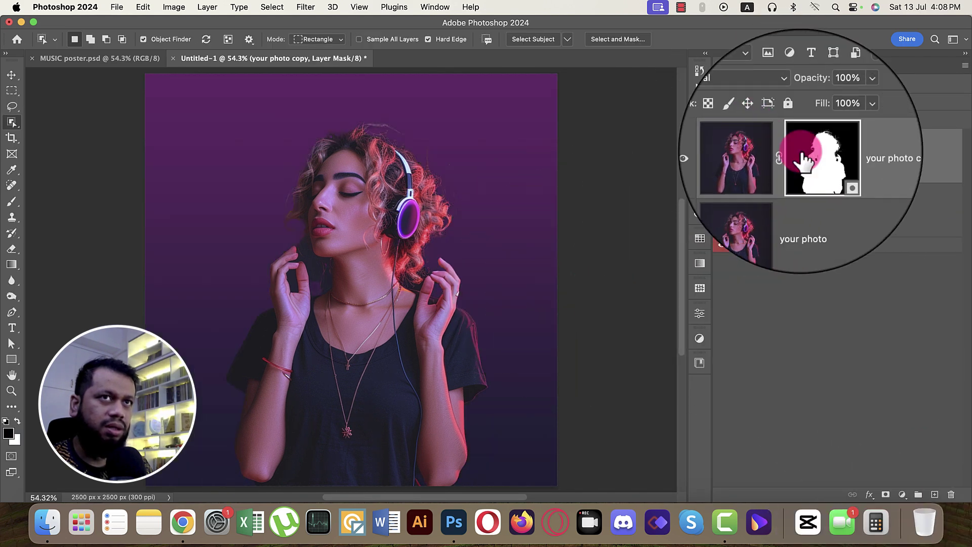
# Step: Delete the original unmasked "your photo" layer and return to the Move tool
pyautogui.click(838, 202)
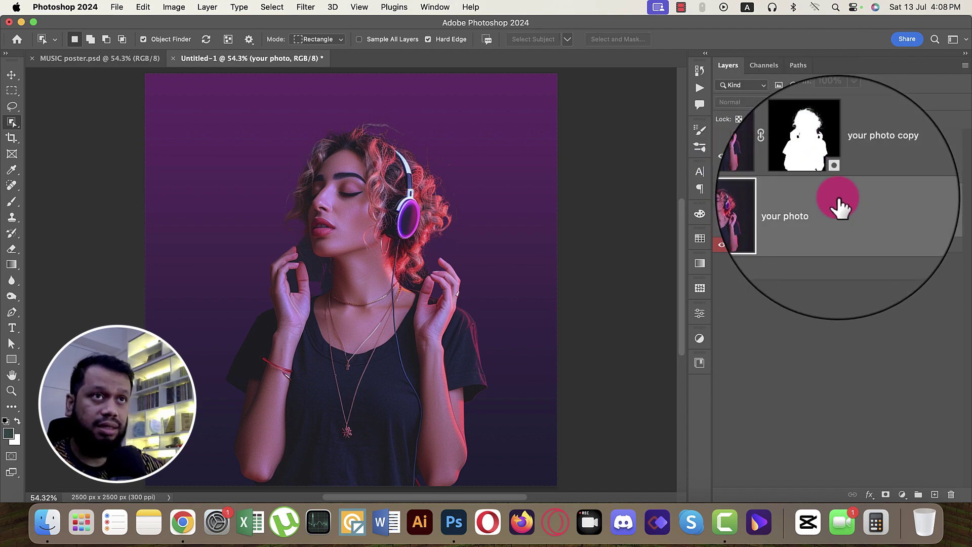
pyautogui.press('super+g')
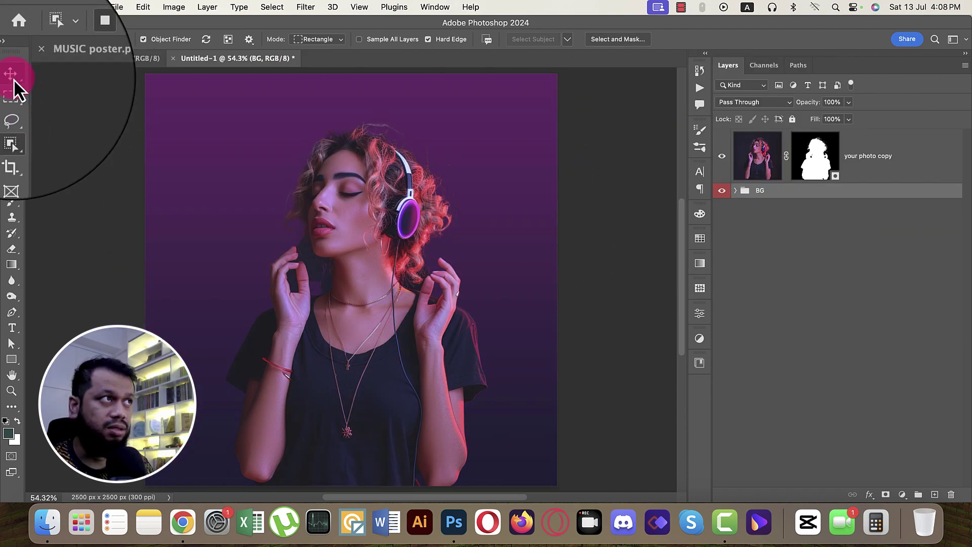
pyautogui.click(11, 75)
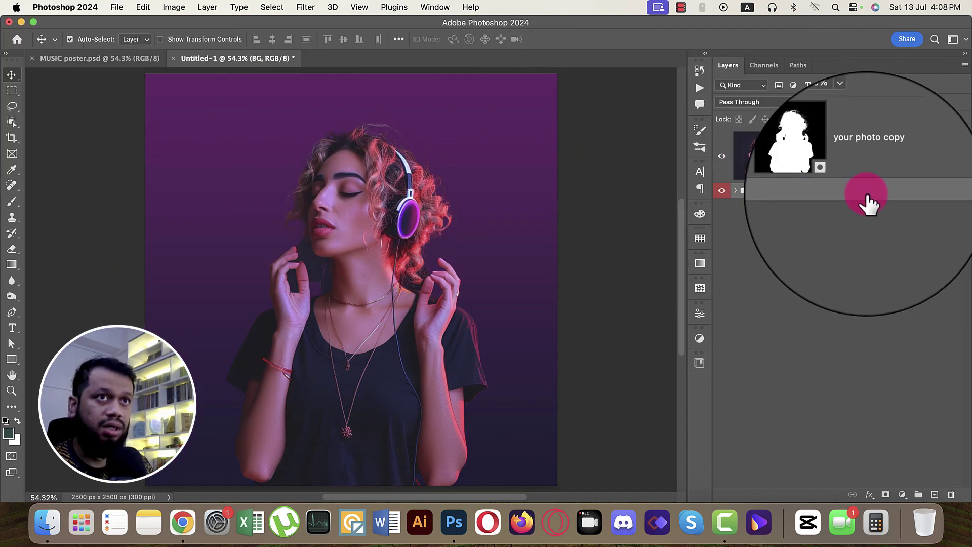
# Step: Apply the layer mask on the "your photo copy" layer and convert the layer to a smart object
pyautogui.click(856, 161)
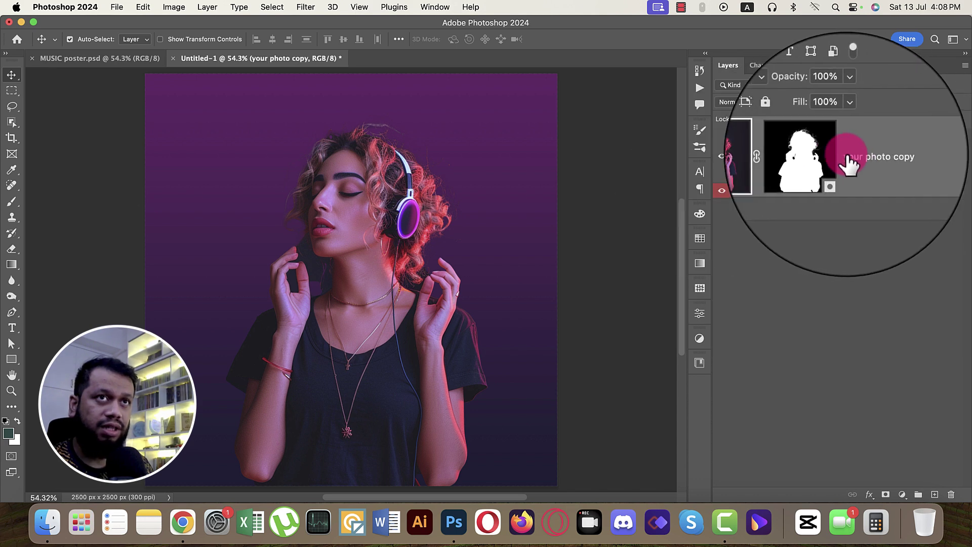
pyautogui.rightClick(825, 153)
pyautogui.click(836, 195)
pyautogui.rightClick(803, 154)
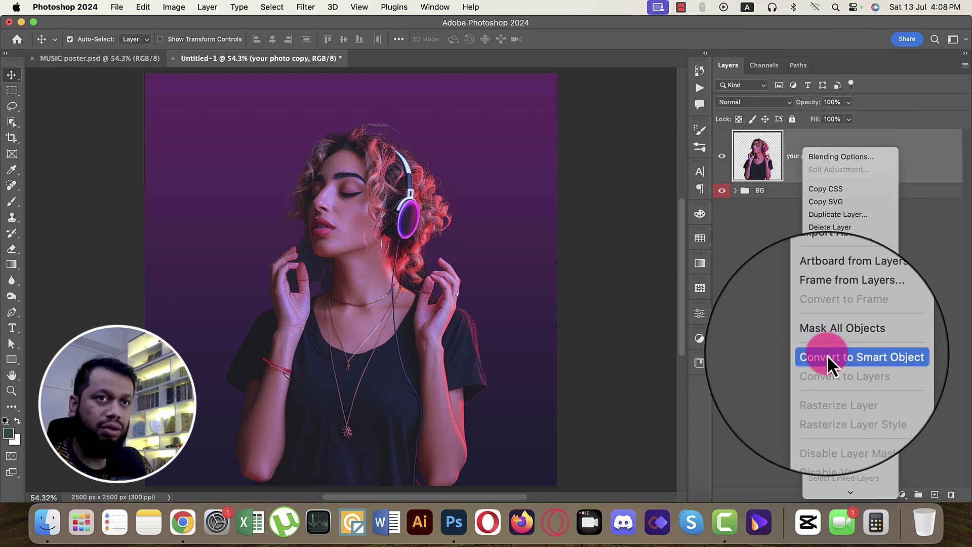
pyautogui.click(827, 355)
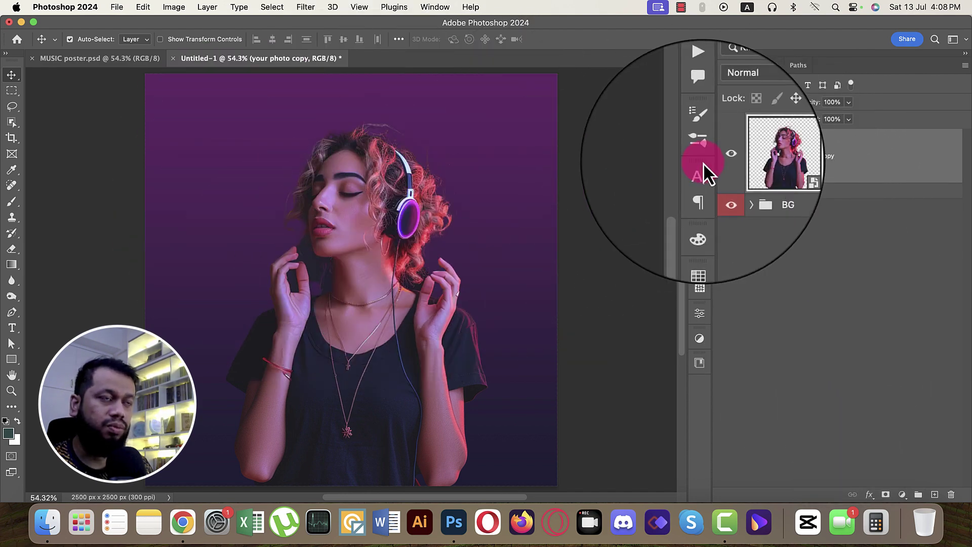
# Step: Open the contents of the woman cutout's smart object to inspect them and close them again
pyautogui.doubleClick(753, 178)
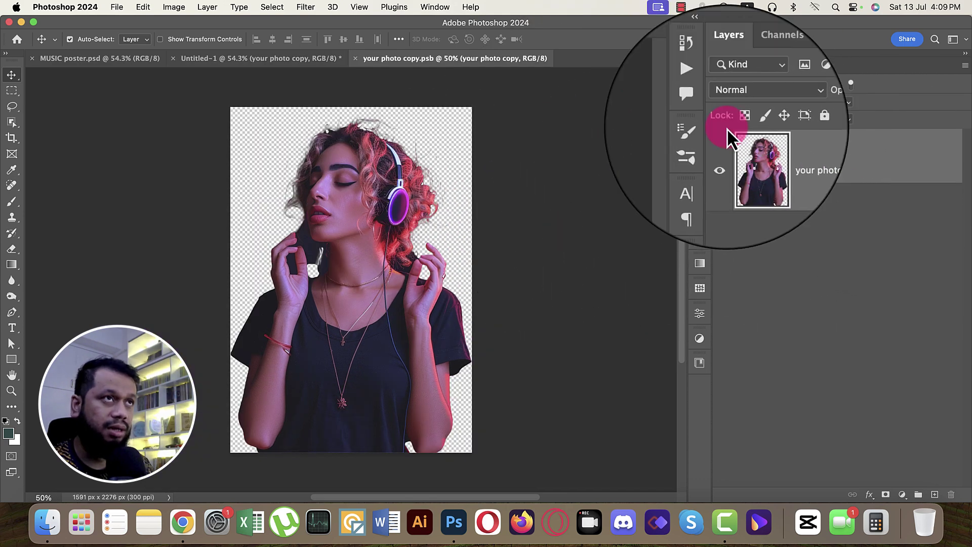
pyautogui.click(355, 59)
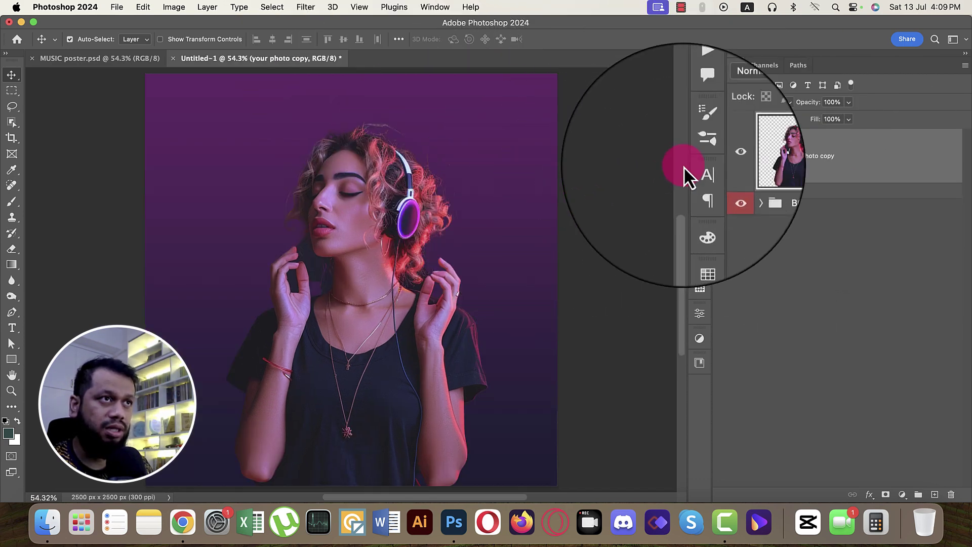
# Step: Lower the opacity of the gradient layer inside the BG group to 78%
pyautogui.click(736, 192)
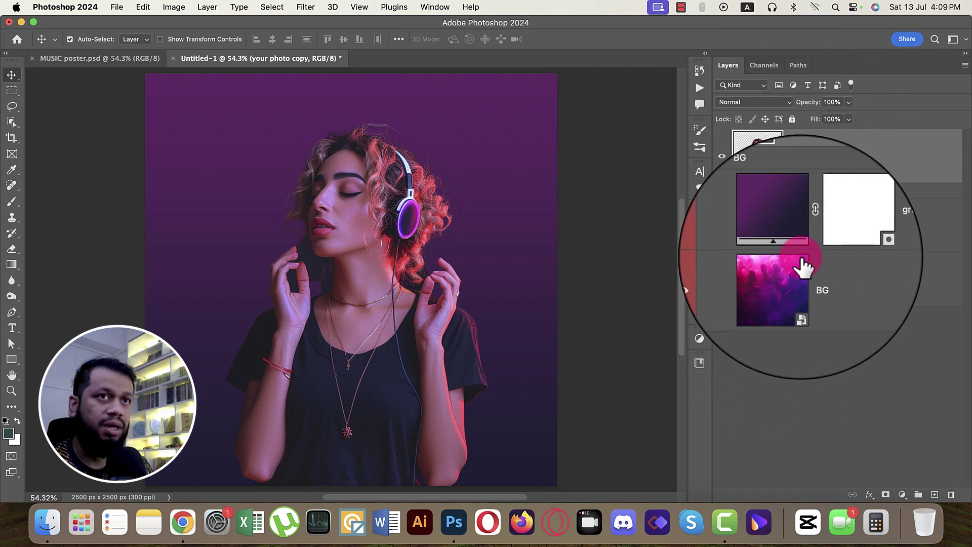
pyautogui.click(782, 230)
pyautogui.moveTo(815, 108); pyautogui.dragTo(806, 109)
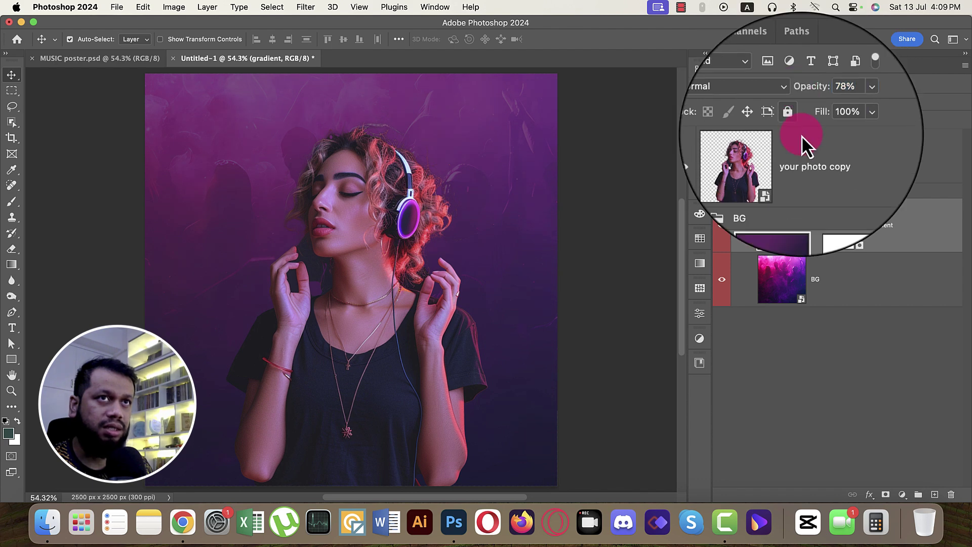
# Step: Add a layer mask to the "your photo copy" layer and activate the Gradient tool
pyautogui.click(815, 156)
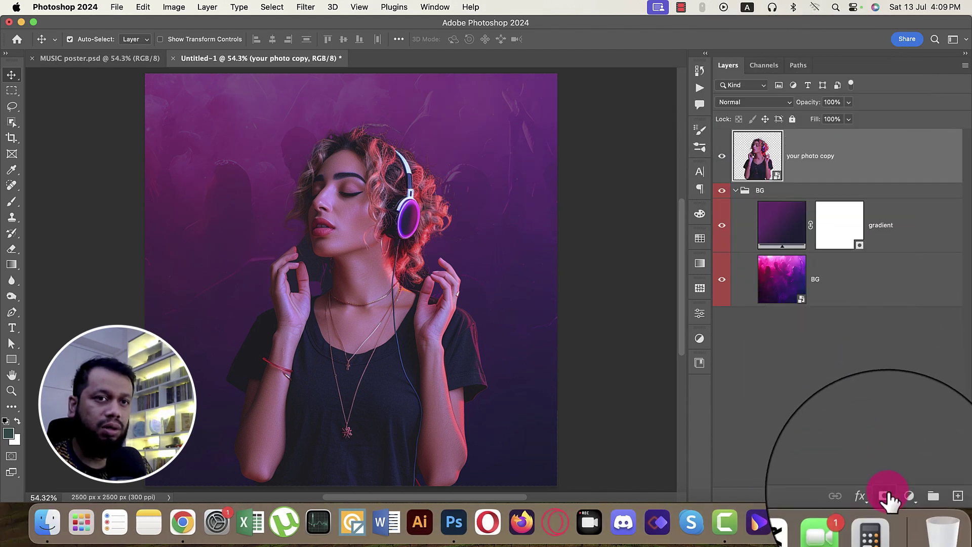
pyautogui.click(886, 494)
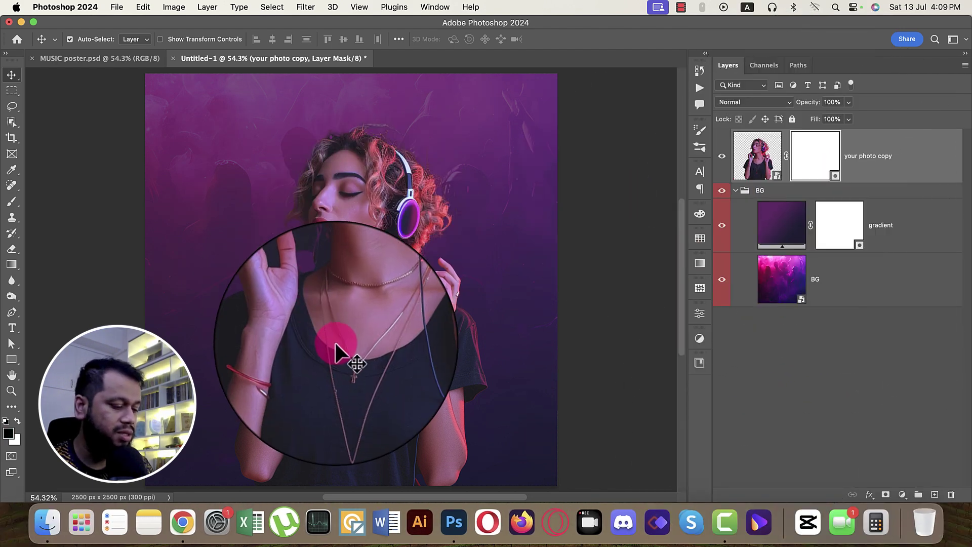
pyautogui.click(17, 268)
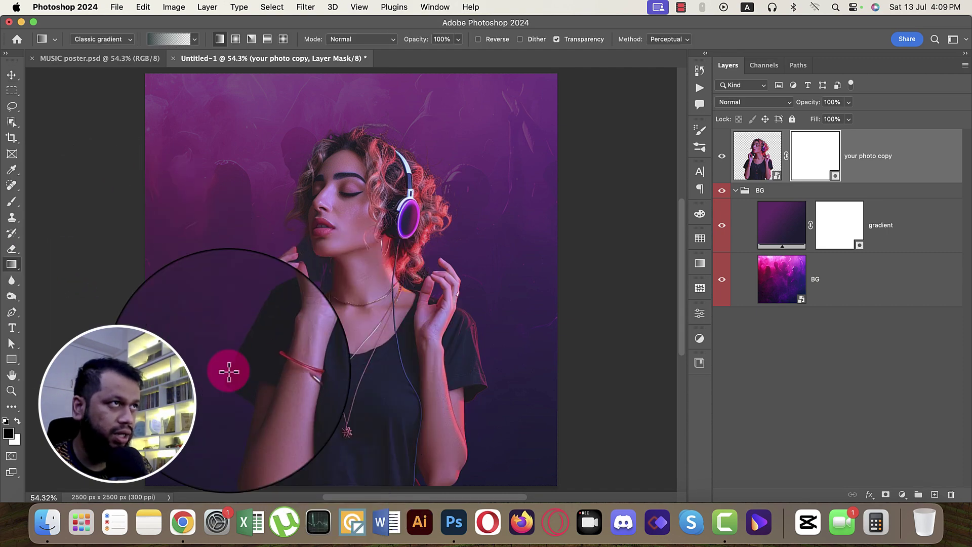
# Step: Fade out the lower part of the woman with a black-to-transparent linear gradient on the layer mask
pyautogui.click(190, 39)
pyautogui.press('Escape')
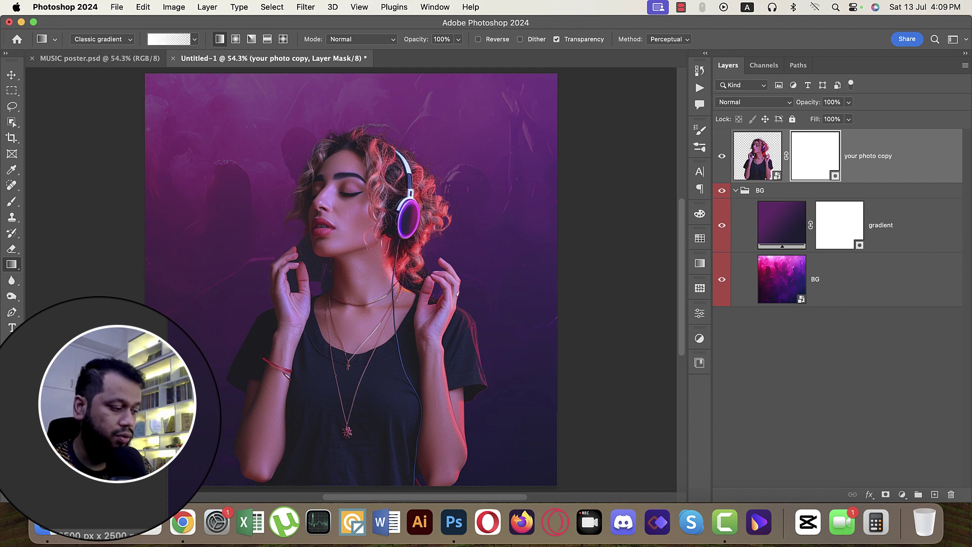
pyautogui.click(18, 421)
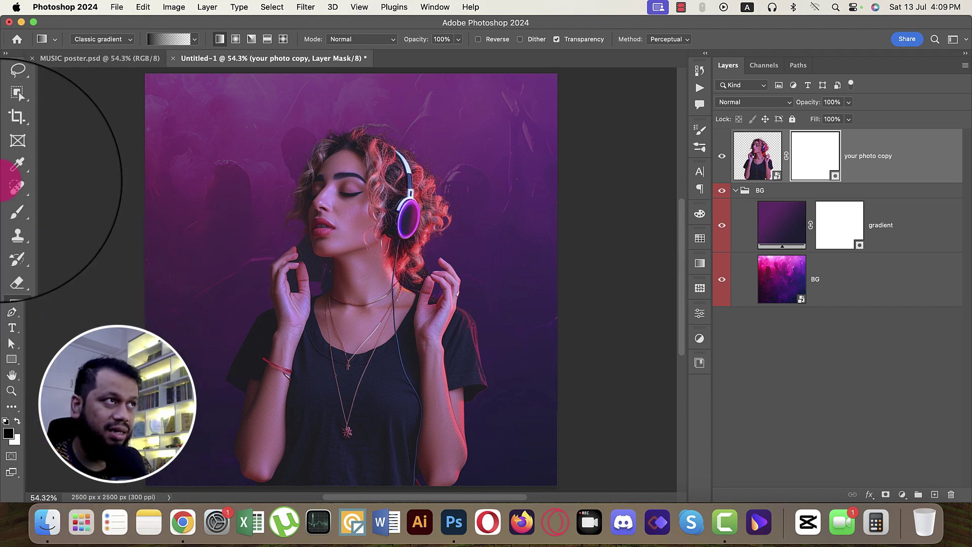
pyautogui.click(172, 38)
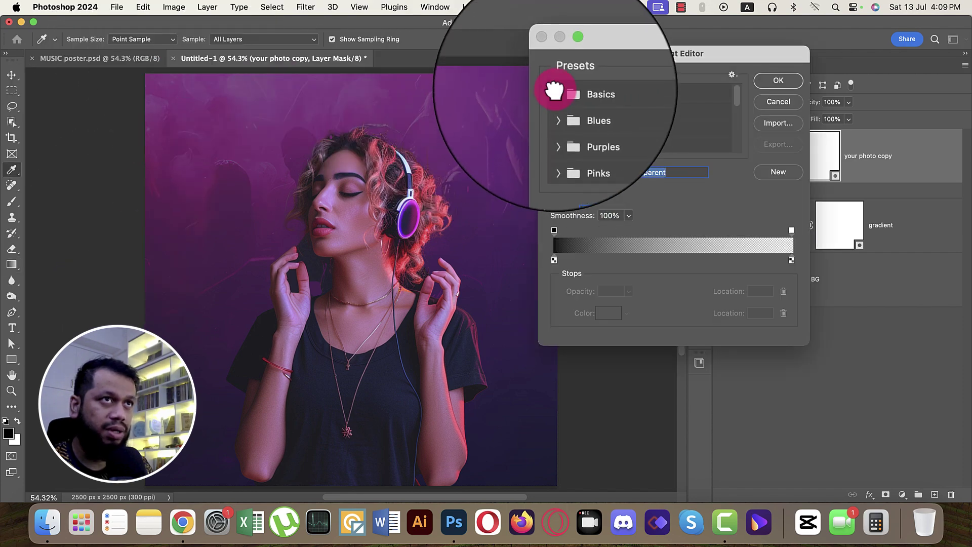
pyautogui.click(554, 102)
pyautogui.click(764, 82)
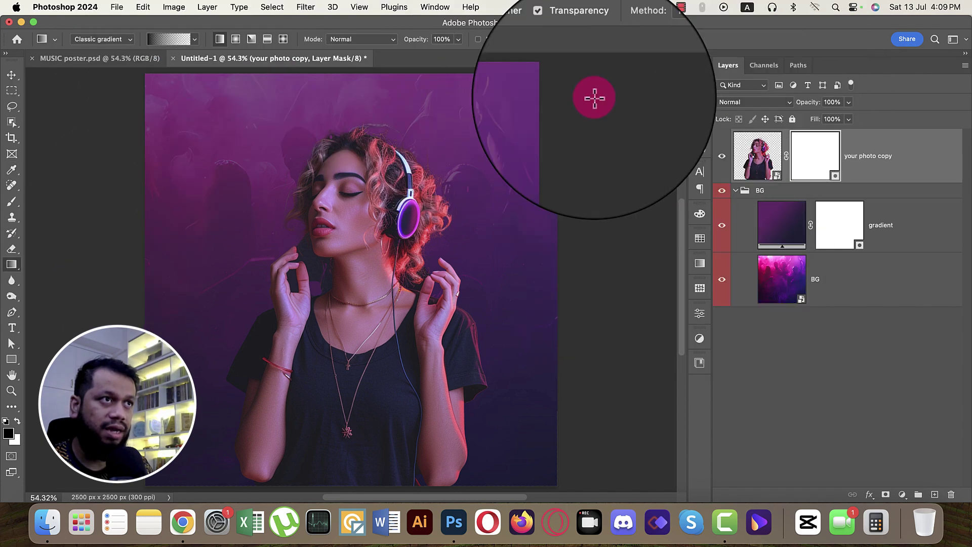
pyautogui.moveTo(388, 460); pyautogui.dragTo(412, 360)
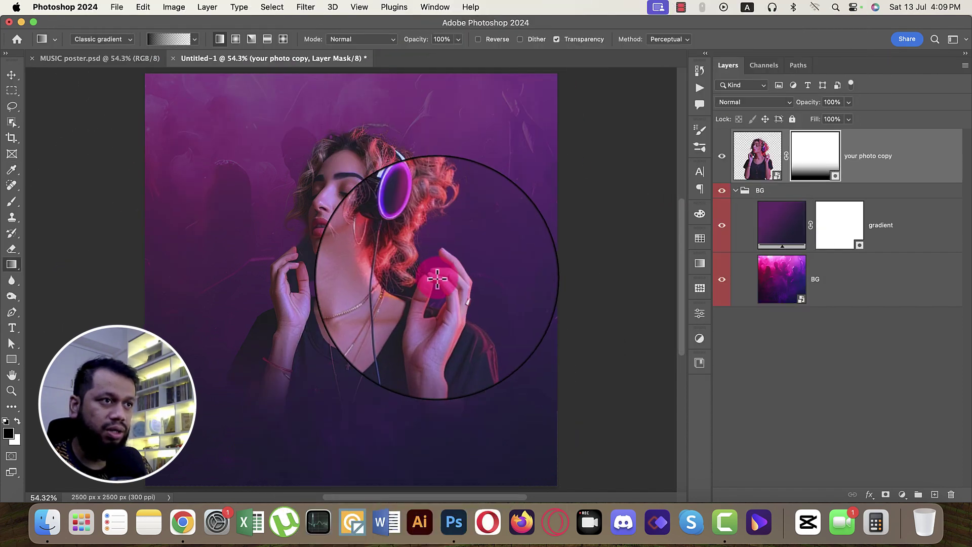
# Step: Scale the woman cutout up slightly with Free Transform
pyautogui.click(13, 76)
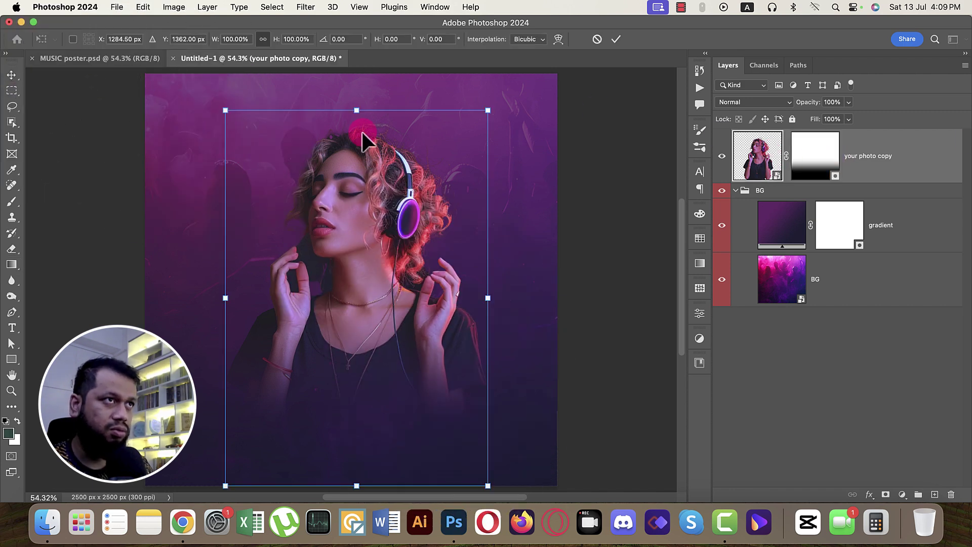
pyautogui.moveTo(362, 111); pyautogui.dragTo(365, 93)
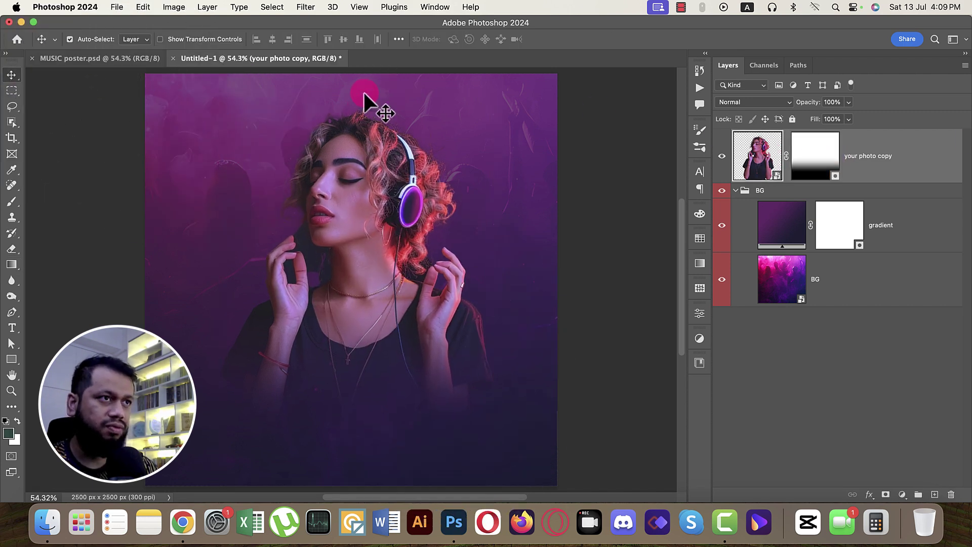
# Step: Turn off Reverse in the gradient fill of the gradient layer inside the BG group
pyautogui.doubleClick(783, 230)
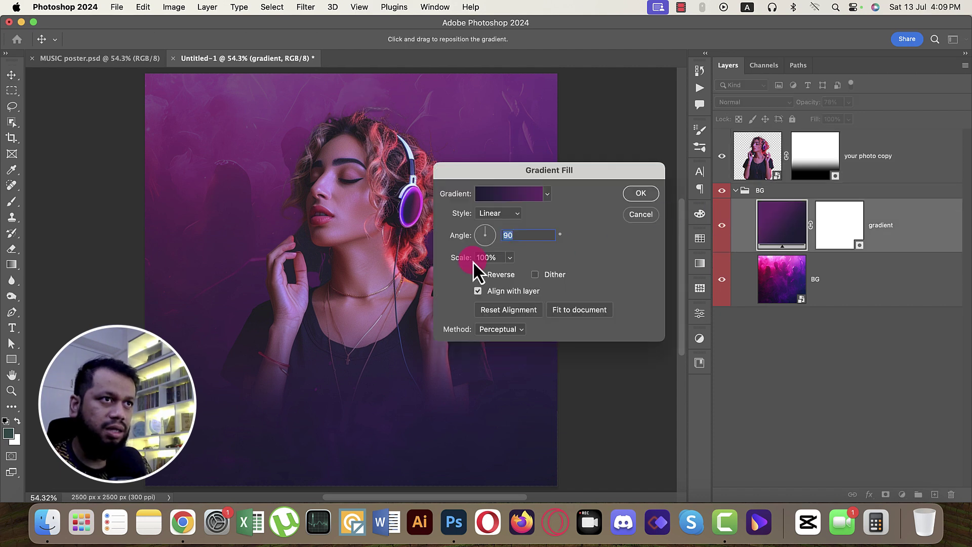
pyautogui.click(478, 275)
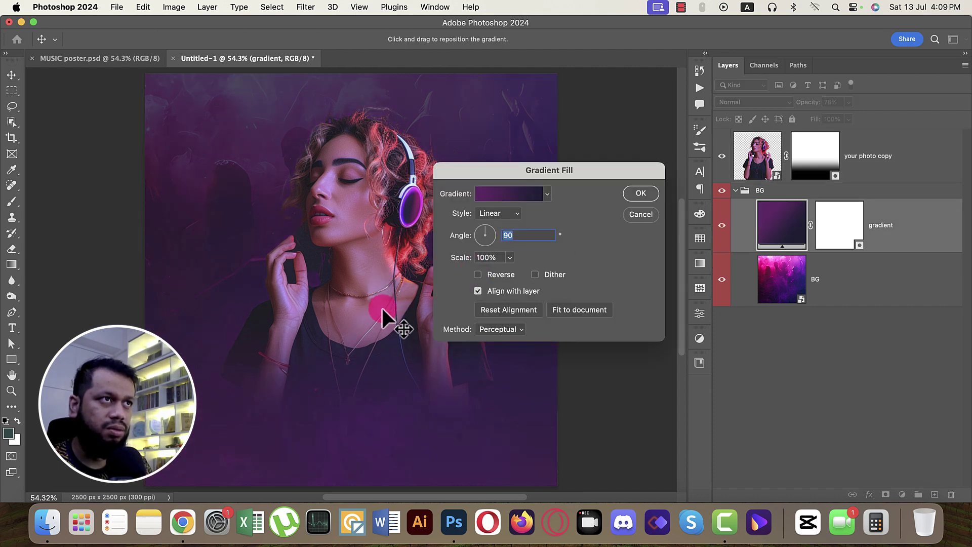
pyautogui.click(656, 193)
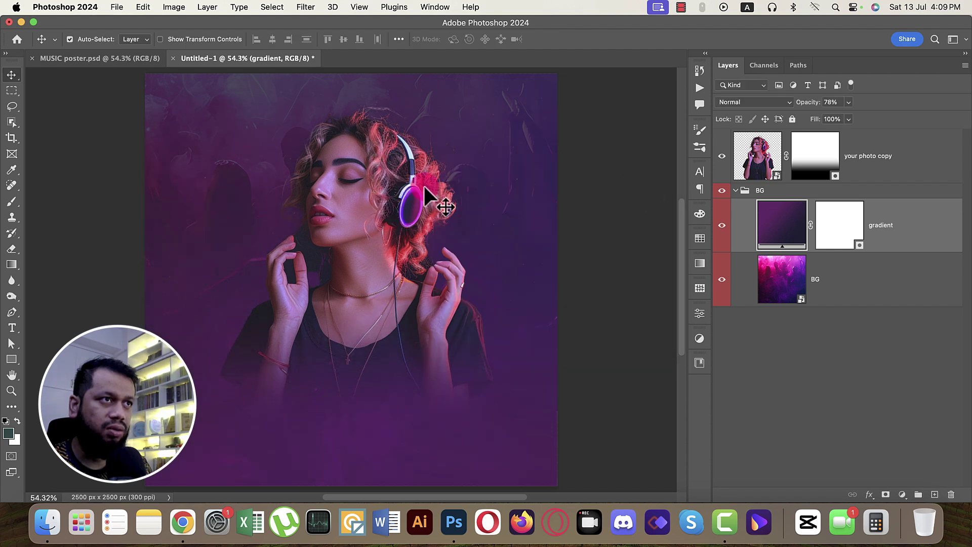
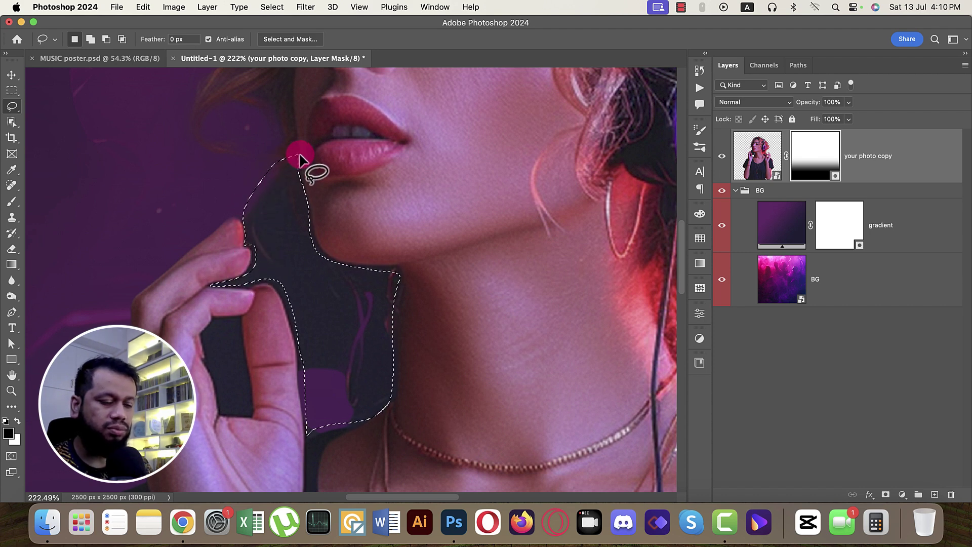
# Step: Fill the lassoed gap between the chin and the raised hand with black on the layer mask and deselect
pyautogui.click(17, 422)
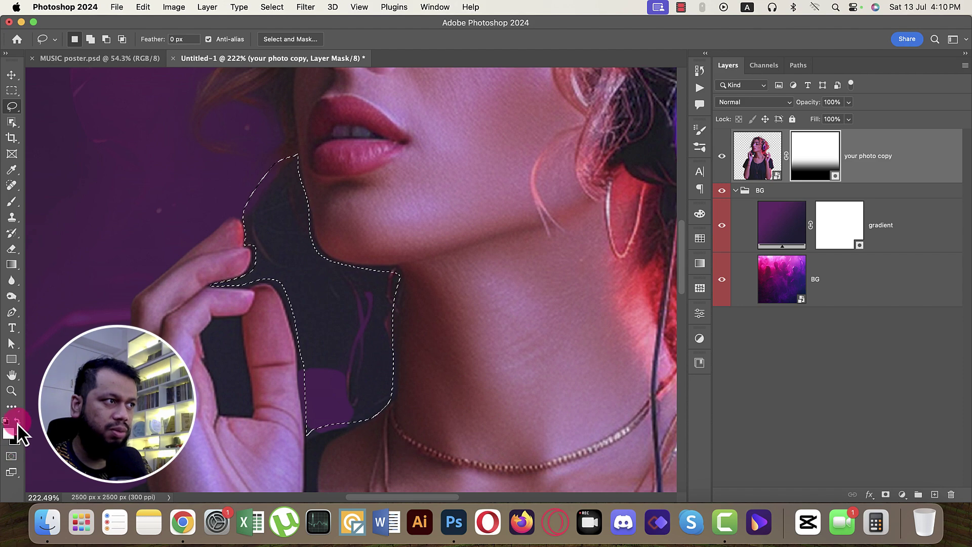
pyautogui.press('super+BackSpace')
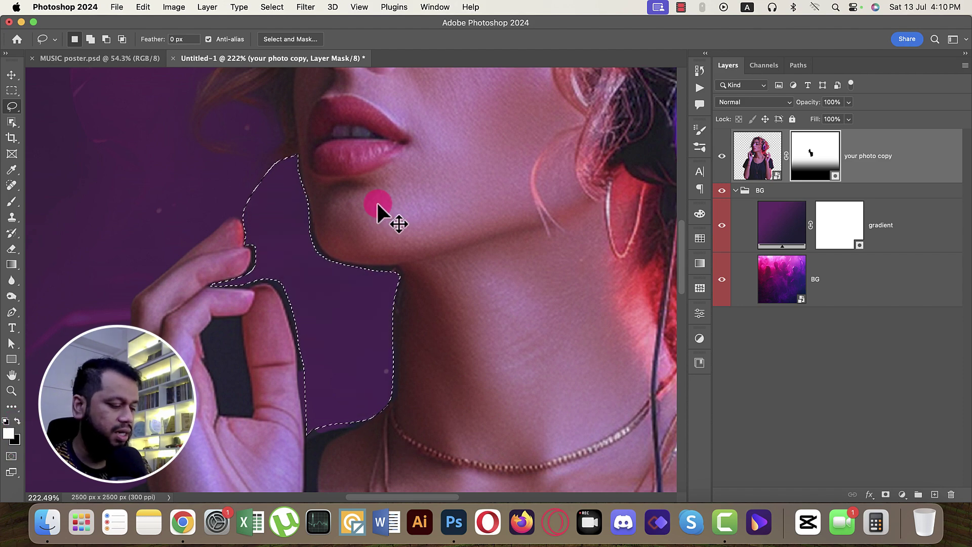
pyautogui.click(320, 284)
pyautogui.press('super+0')
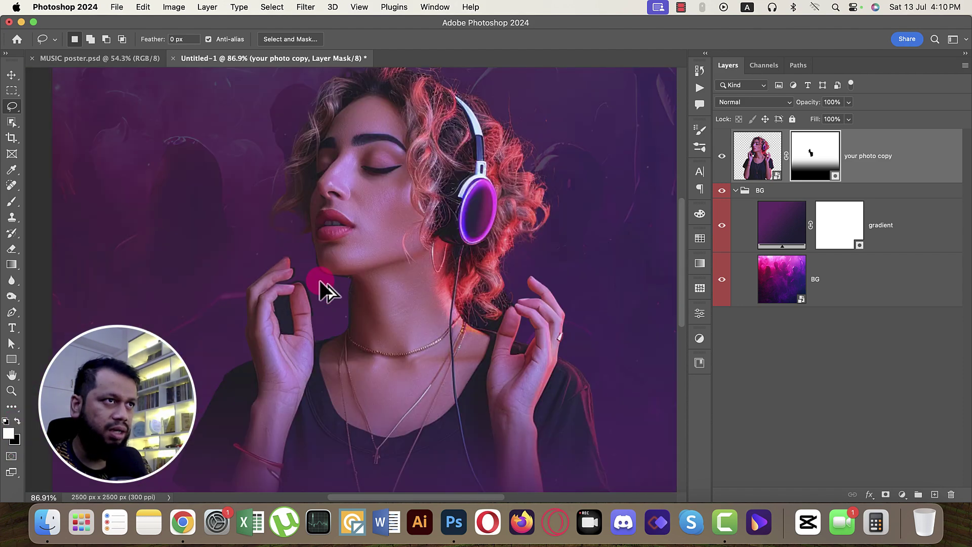
# Step: Trace the jawline with a Pen tool path from beside the lips around the chin to the neck
pyautogui.scroll(6, 324, 298)
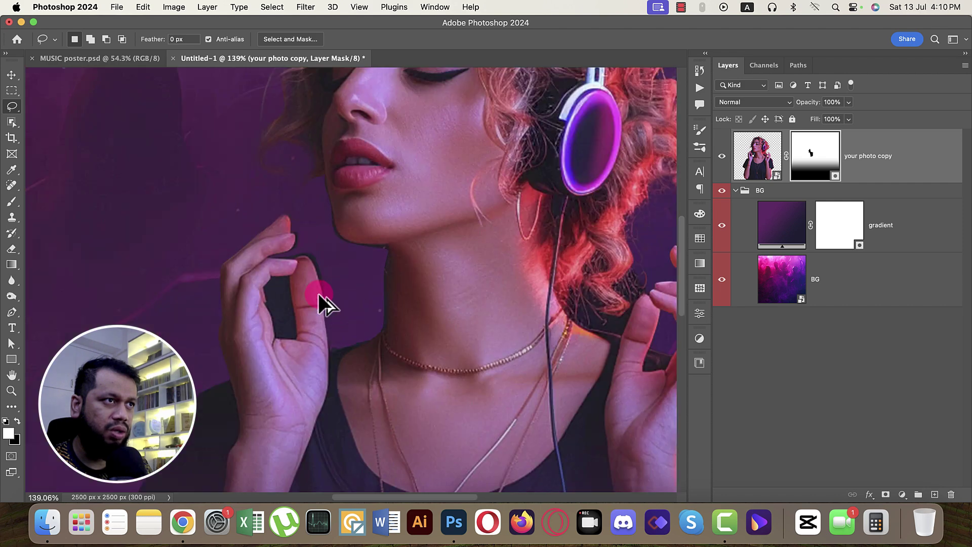
pyautogui.click(17, 40)
pyautogui.click(16, 105)
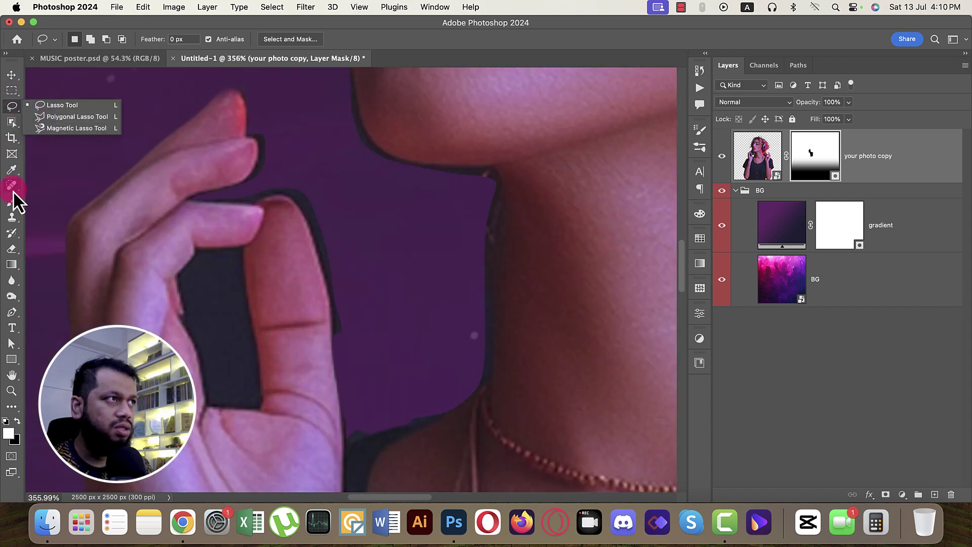
pyautogui.click(18, 318)
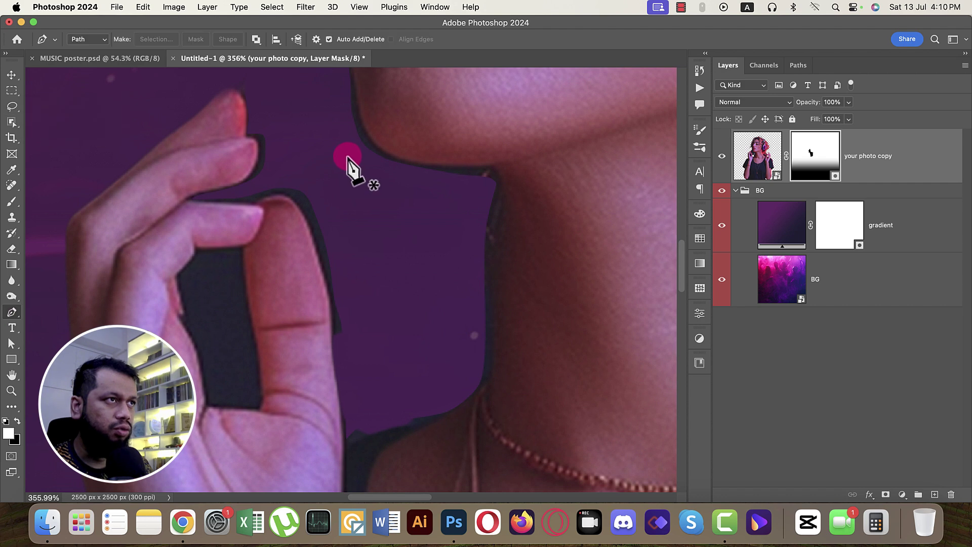
pyautogui.moveTo(365, 169); pyautogui.dragTo(358, 310)
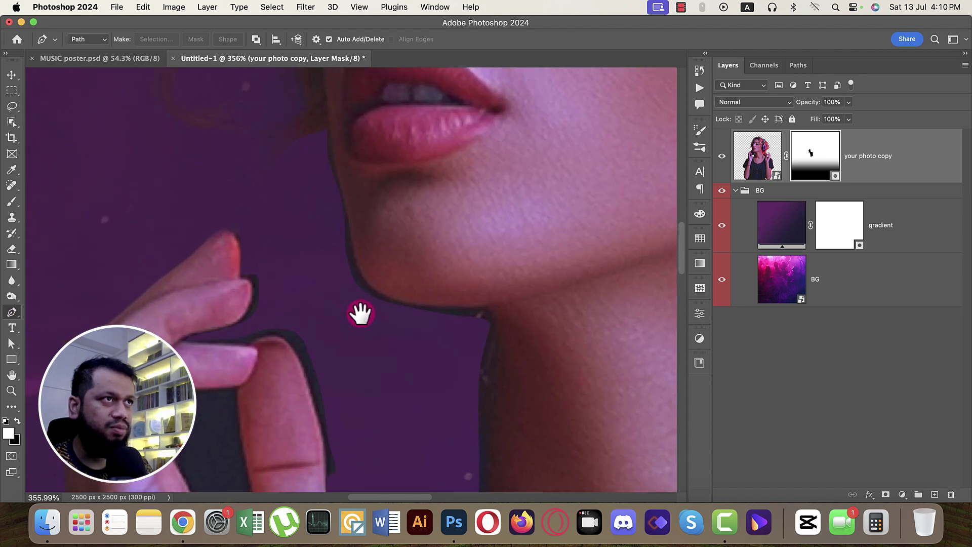
pyautogui.click(329, 127)
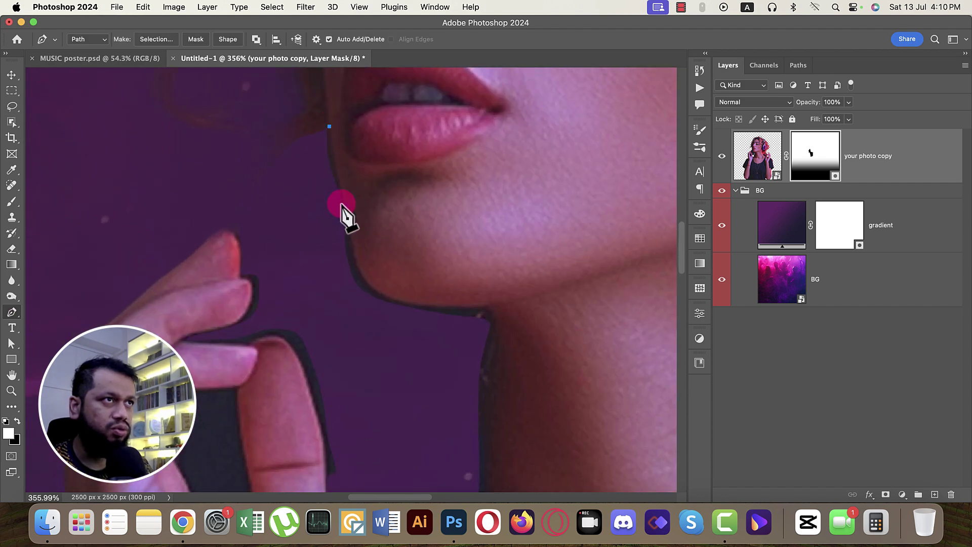
pyautogui.moveTo(349, 212); pyautogui.dragTo(351, 216)
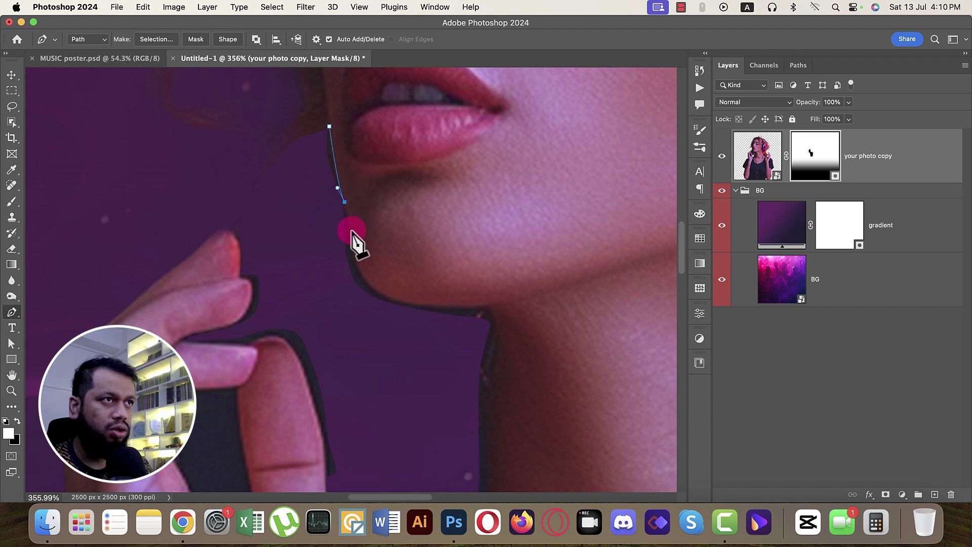
pyautogui.moveTo(351, 235); pyautogui.dragTo(352, 245)
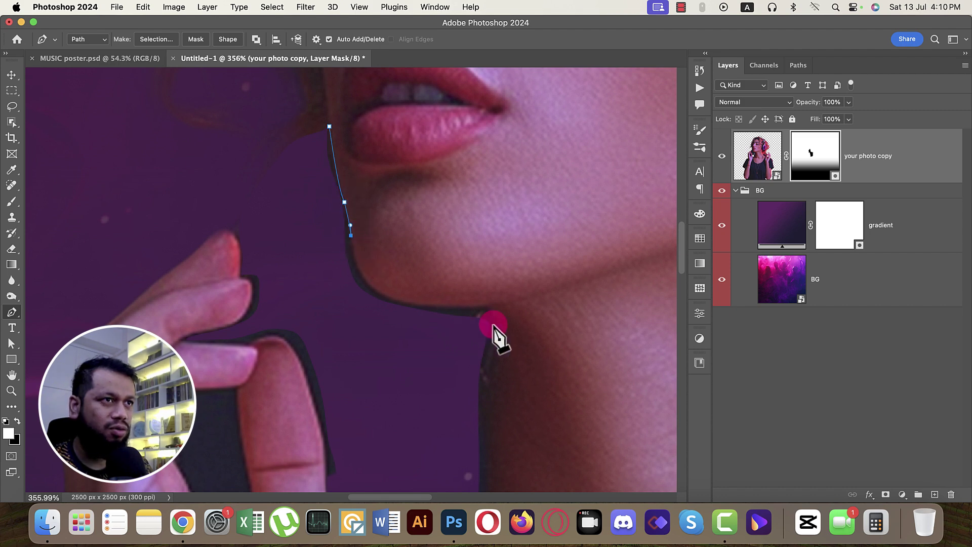
pyautogui.moveTo(427, 305); pyautogui.dragTo(448, 305)
pyautogui.moveTo(517, 305); pyautogui.dragTo(508, 304)
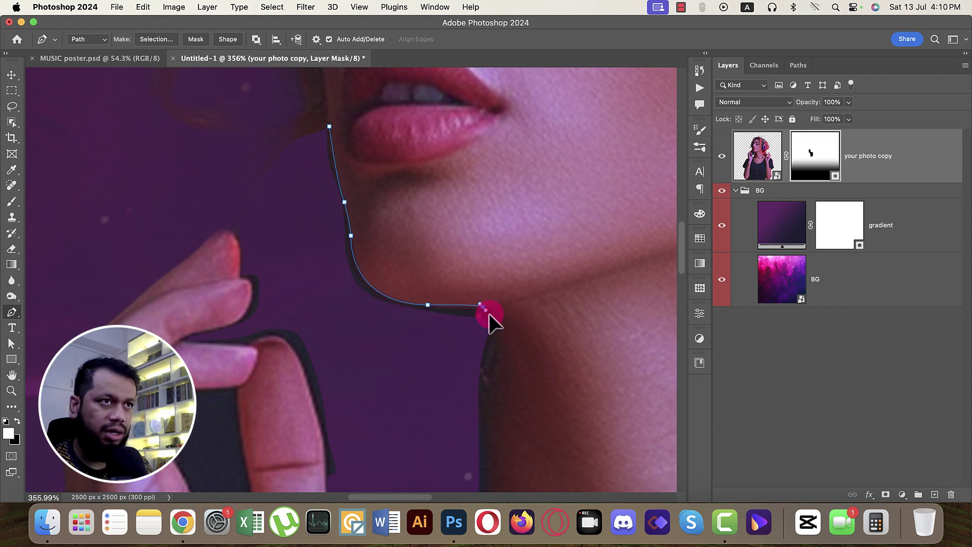
# Step: Continue the path down the edge of the neck to the shoulder and across to the side of the thumb
pyautogui.moveTo(545, 331); pyautogui.dragTo(455, 253)
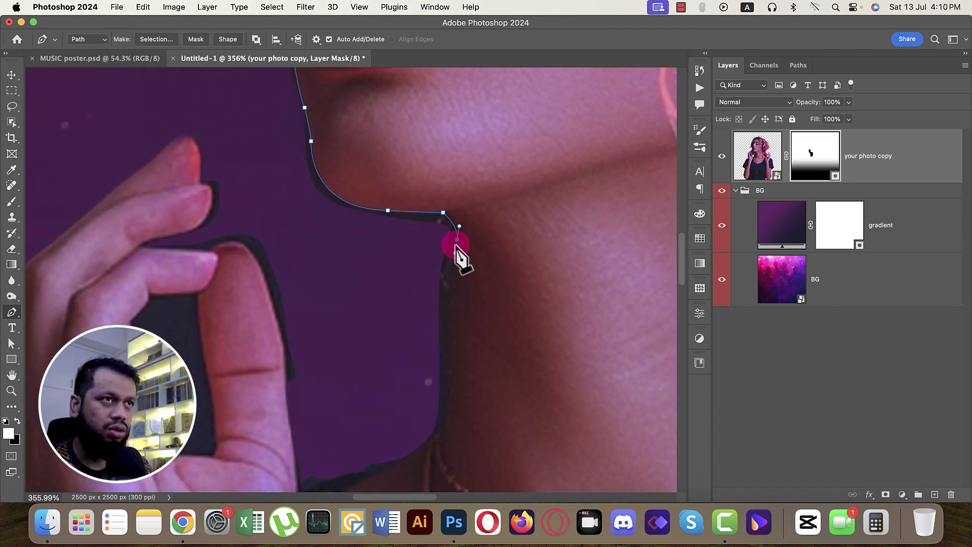
pyautogui.click(444, 424)
pyautogui.press('super+z')
pyautogui.press('super+z')
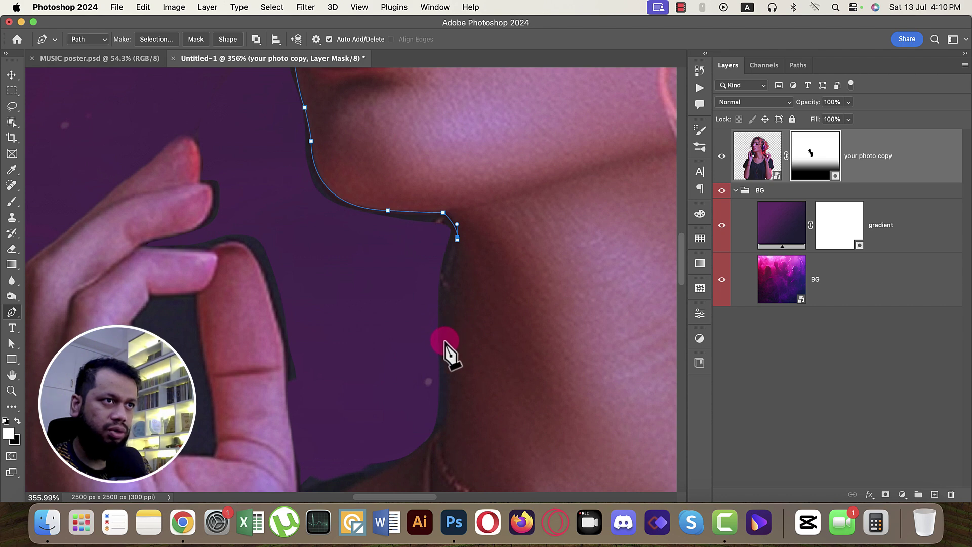
pyautogui.moveTo(446, 357); pyautogui.dragTo(449, 361)
pyautogui.moveTo(429, 445); pyautogui.dragTo(401, 463)
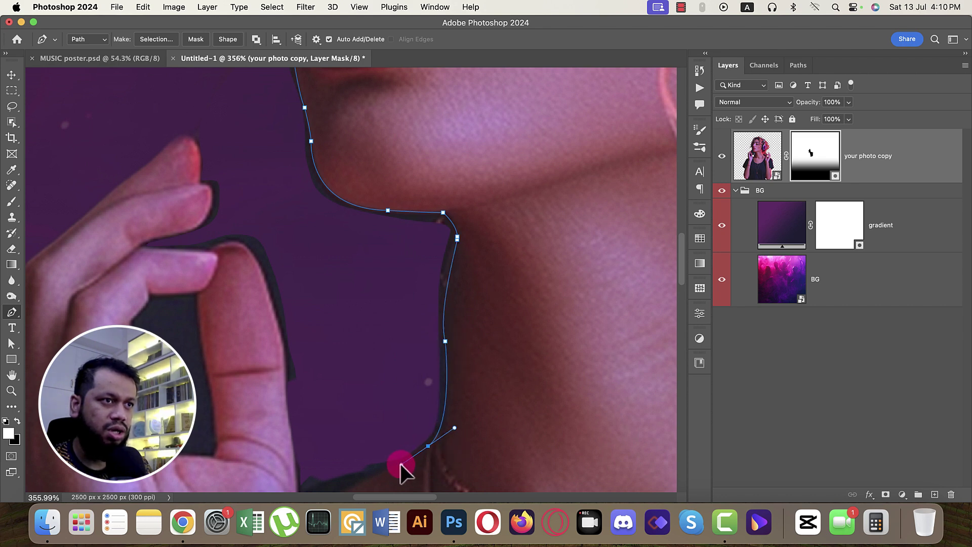
pyautogui.moveTo(477, 408); pyautogui.dragTo(523, 284)
pyautogui.click(467, 333)
pyautogui.click(344, 374)
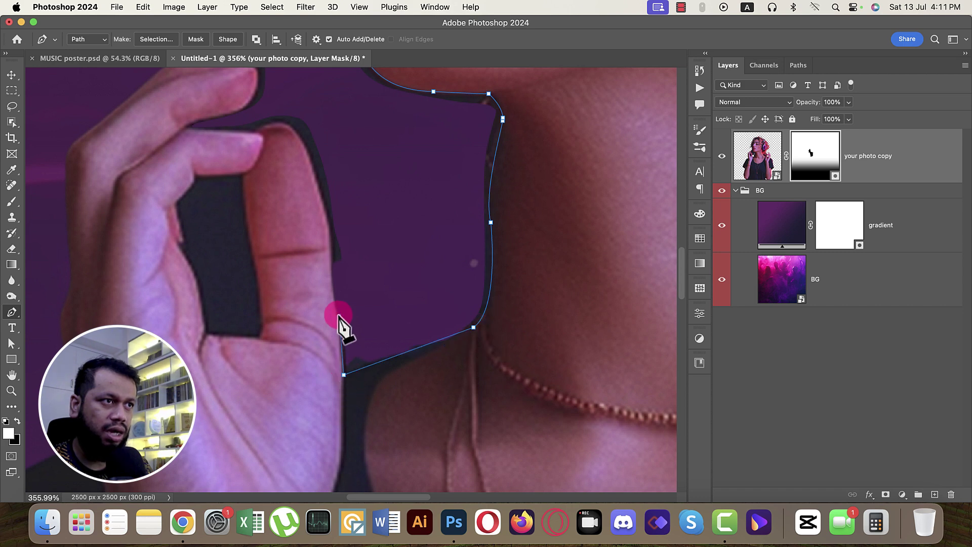
# Step: Close the path through the gap, convert it to a selection with 0 px feather, mask out that area and deselect
pyautogui.moveTo(343, 293); pyautogui.dragTo(386, 262)
pyautogui.scroll(10, 385, 262)
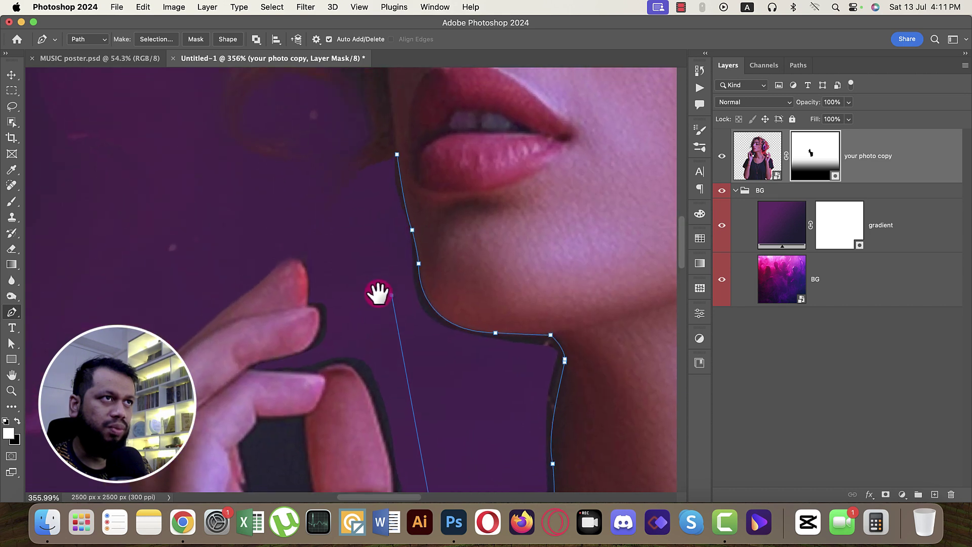
pyautogui.click(397, 155)
pyautogui.rightClick(408, 264)
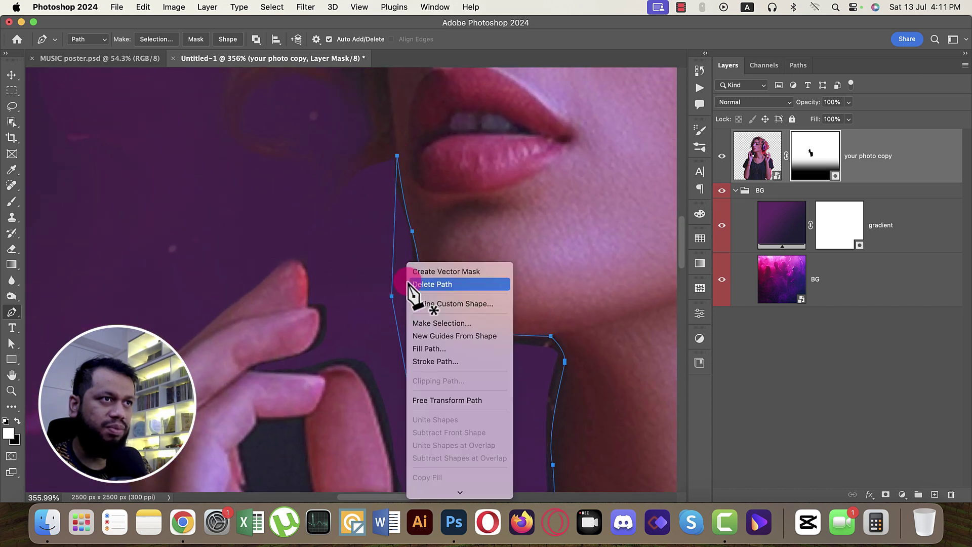
pyautogui.click(425, 323)
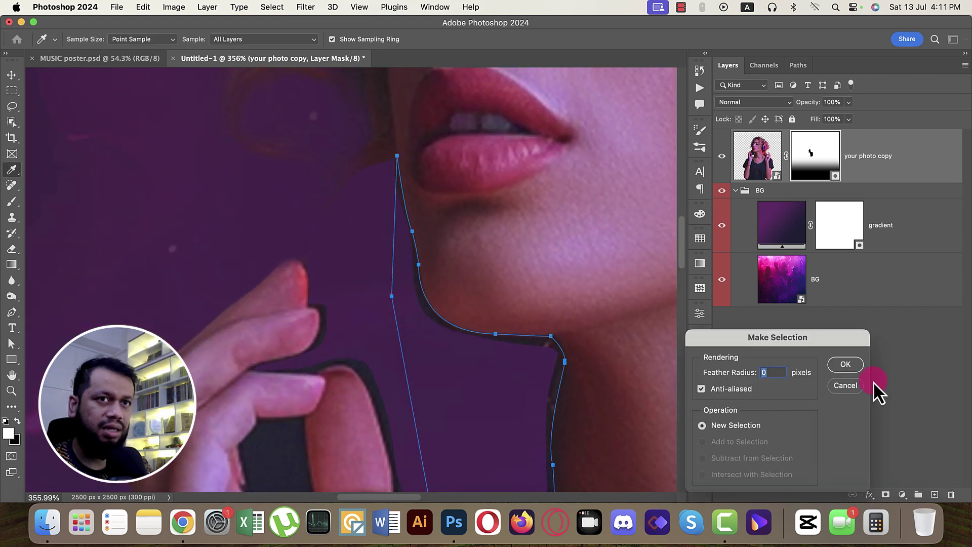
pyautogui.click(857, 365)
pyautogui.press('super+d')
# Step: Trace a Pen tool path up the thumb's outer edge, around its tip, between the fingers and up the middle fingertip
pyautogui.press('h')
pyautogui.moveTo(411, 248); pyautogui.dragTo(386, 339)
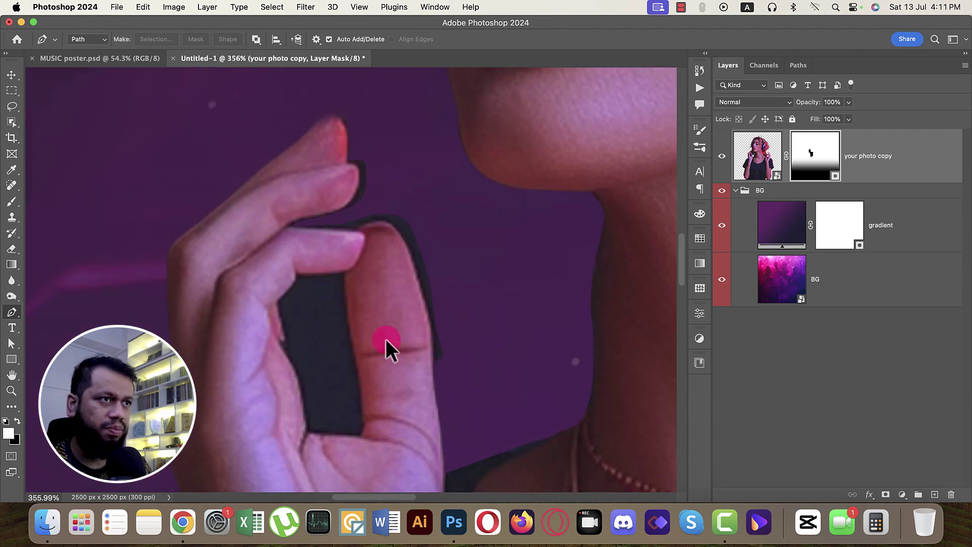
pyautogui.click(433, 363)
pyautogui.moveTo(389, 221); pyautogui.dragTo(351, 192)
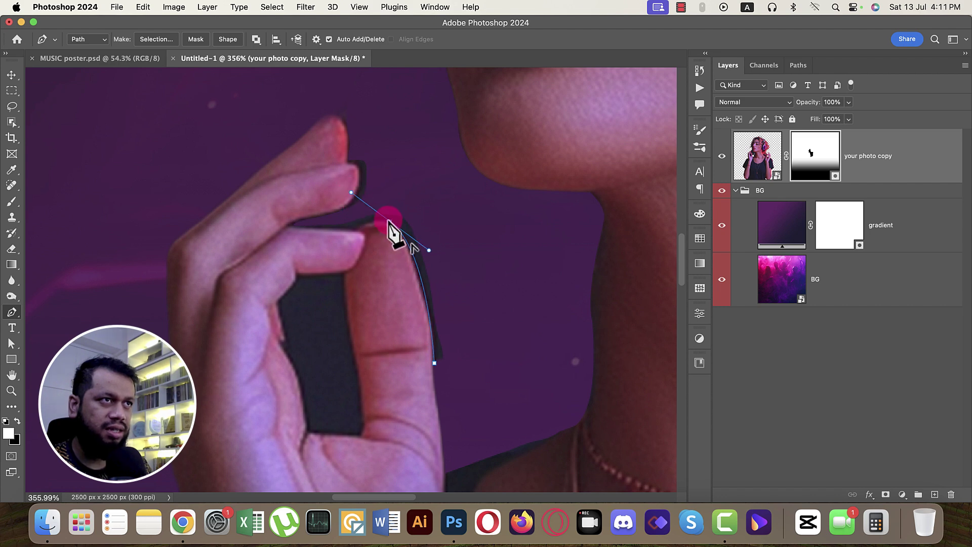
pyautogui.moveTo(336, 240); pyautogui.dragTo(338, 248)
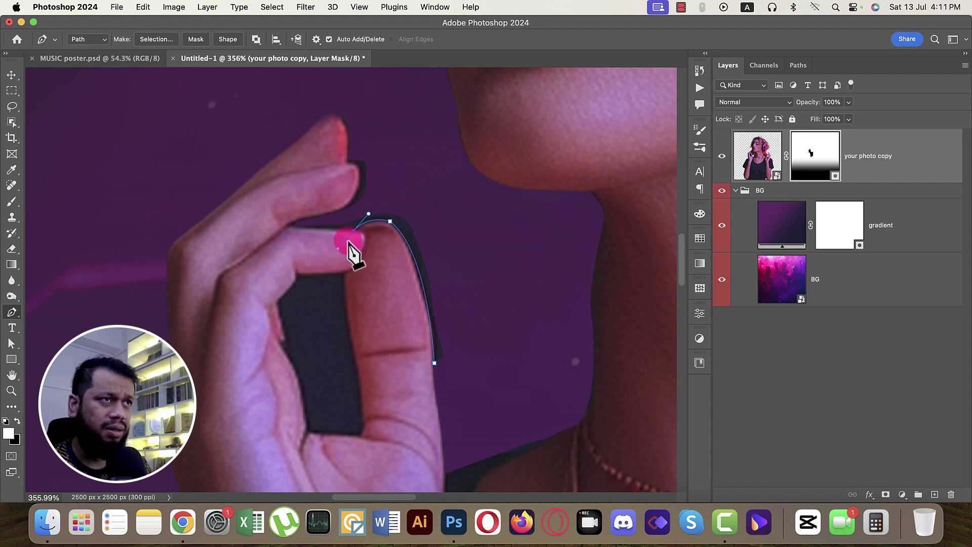
pyautogui.click(289, 228)
pyautogui.moveTo(316, 218); pyautogui.dragTo(346, 211)
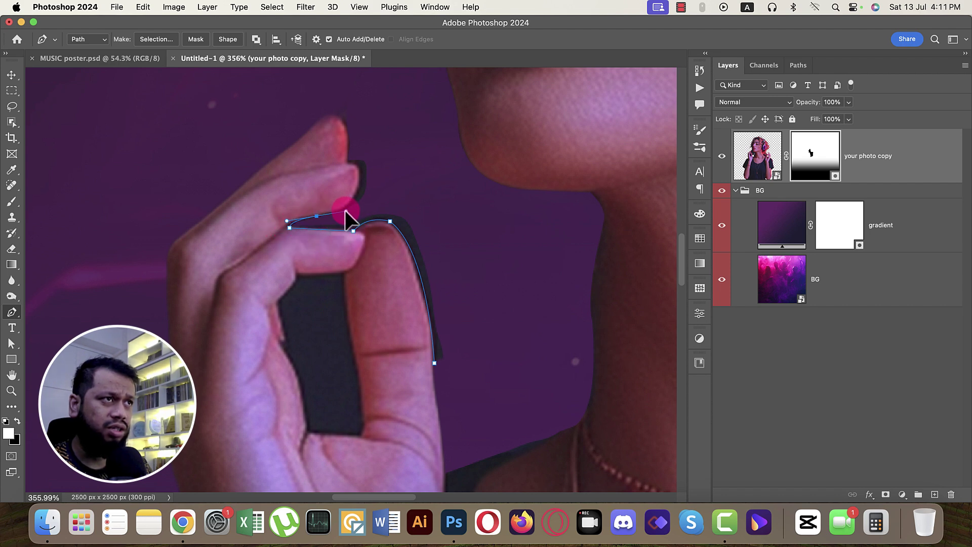
pyautogui.click(317, 217)
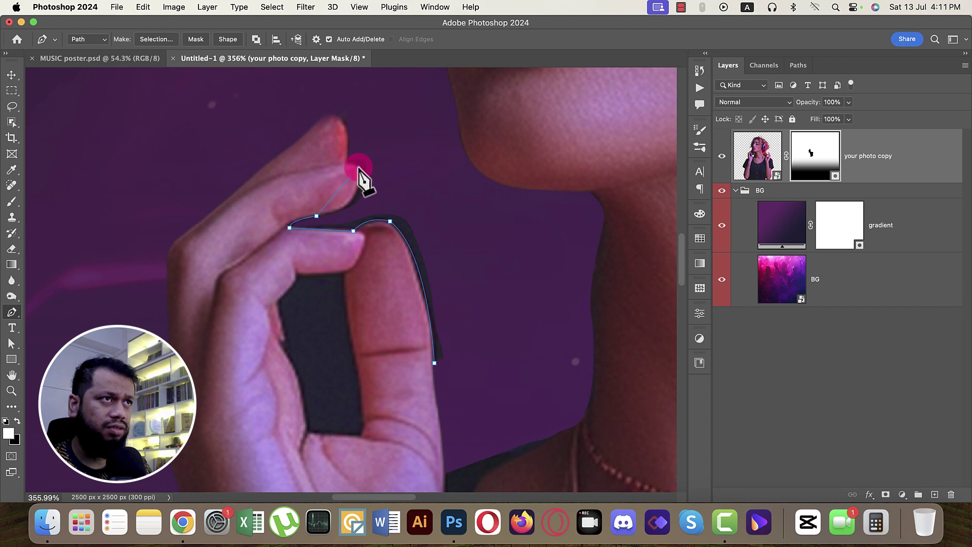
pyautogui.moveTo(355, 131); pyautogui.dragTo(351, 122)
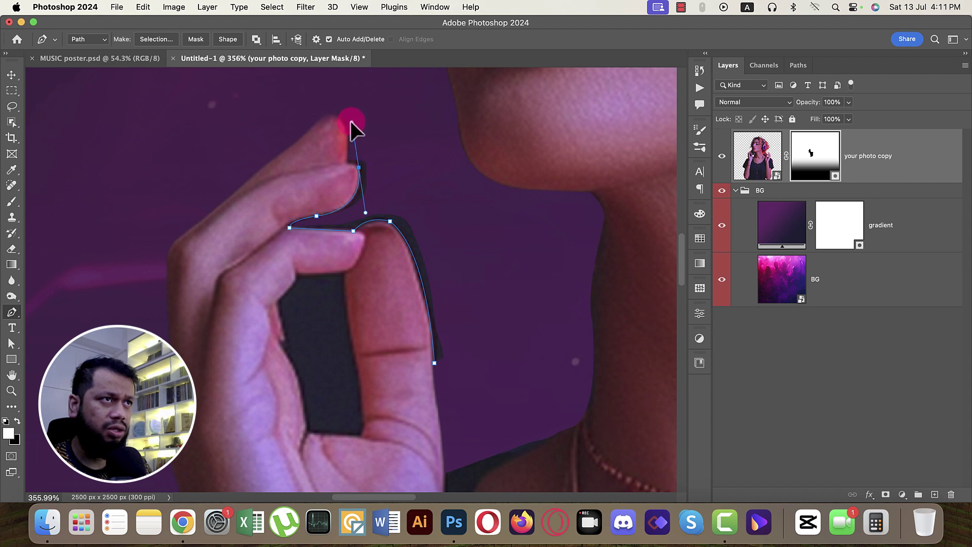
pyautogui.moveTo(360, 168); pyautogui.dragTo(348, 164)
# Step: Close the path through the already masked area beside the fingertips and thumb, enclosing the leftover dark fringe
pyautogui.click(353, 148)
pyautogui.click(376, 148)
pyautogui.click(383, 162)
pyautogui.click(412, 182)
pyautogui.click(453, 227)
pyautogui.click(466, 329)
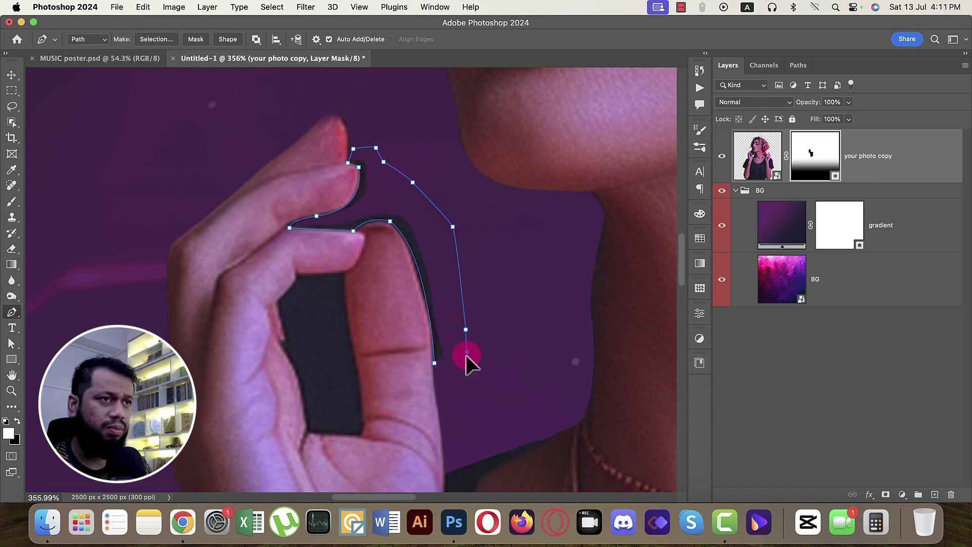
pyautogui.click(434, 363)
# Step: Convert the path to a selection with 0 px feather, mask out the fringe beside the thumb and fingers, and deselect
pyautogui.rightClick(435, 311)
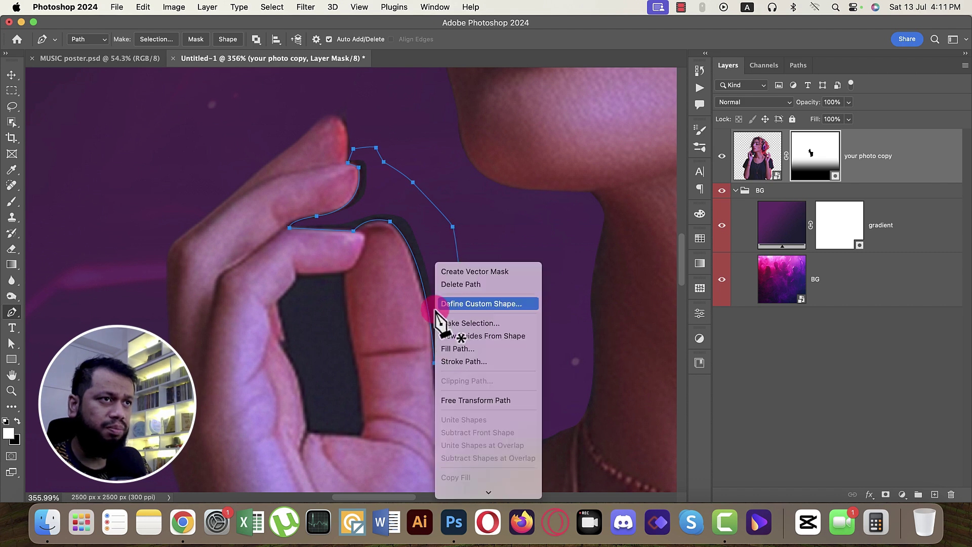
pyautogui.click(487, 324)
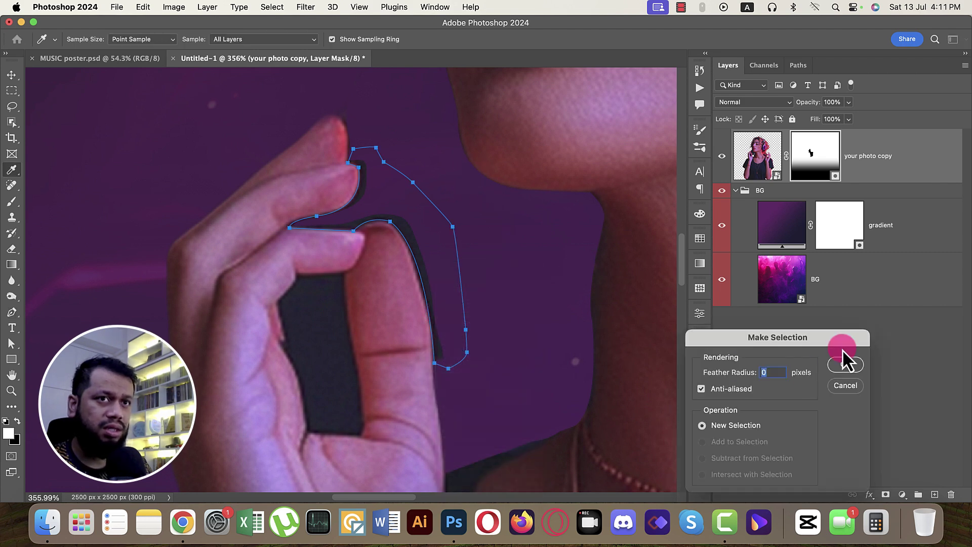
pyautogui.click(618, 138)
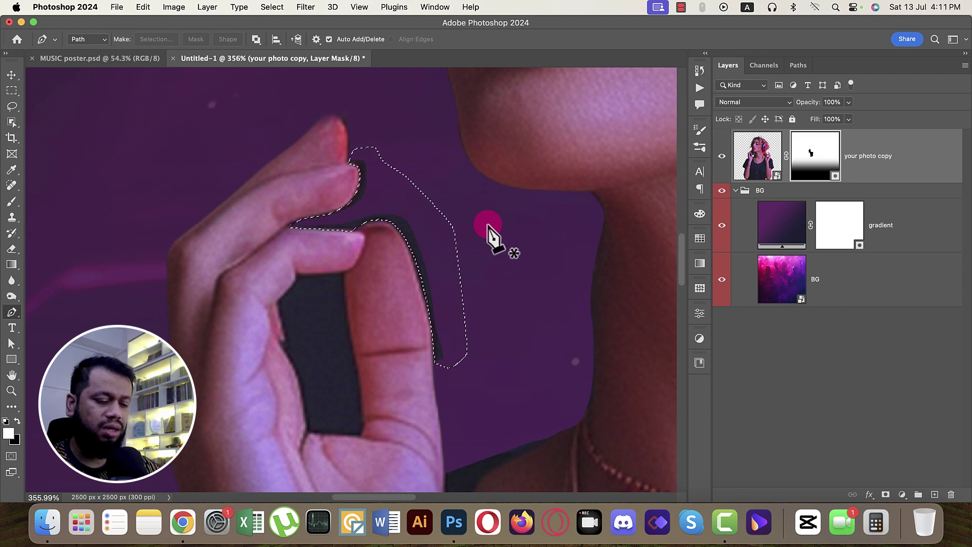
pyautogui.hotkey('alt', 'BackSpace')
pyautogui.press('super+d')
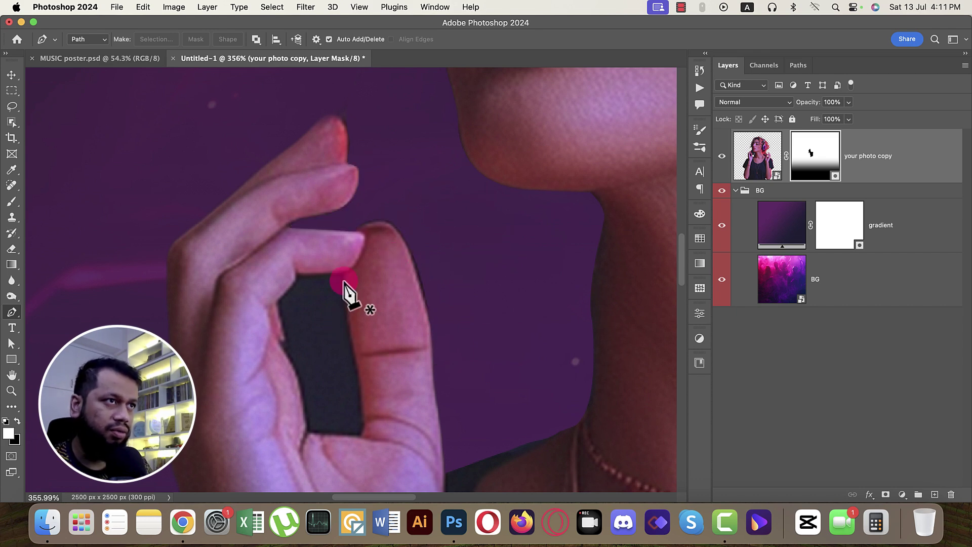
# Step: Trace the opening inside the hand with a path along the index finger, down the thumb and across the palm
pyautogui.click(297, 274)
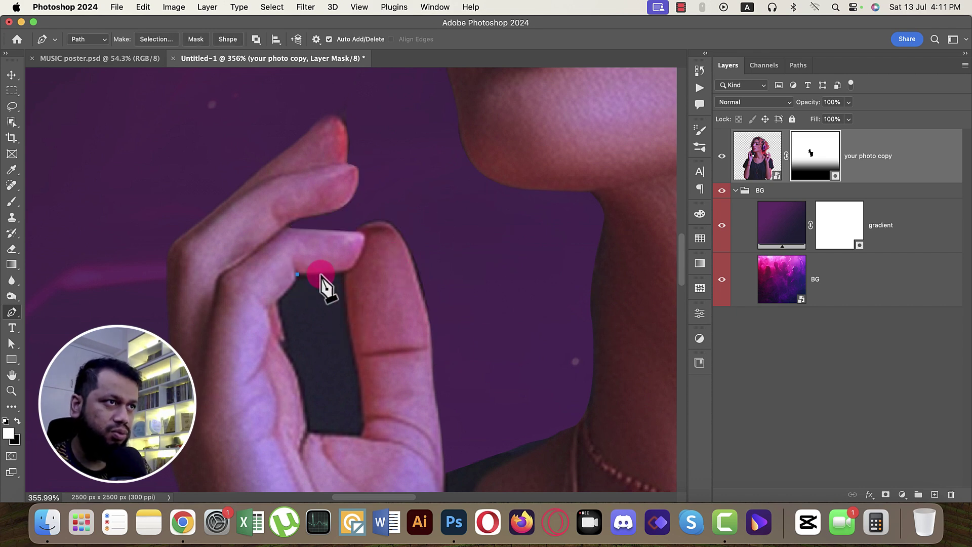
pyautogui.moveTo(350, 278); pyautogui.dragTo(353, 174)
pyautogui.click(353, 284)
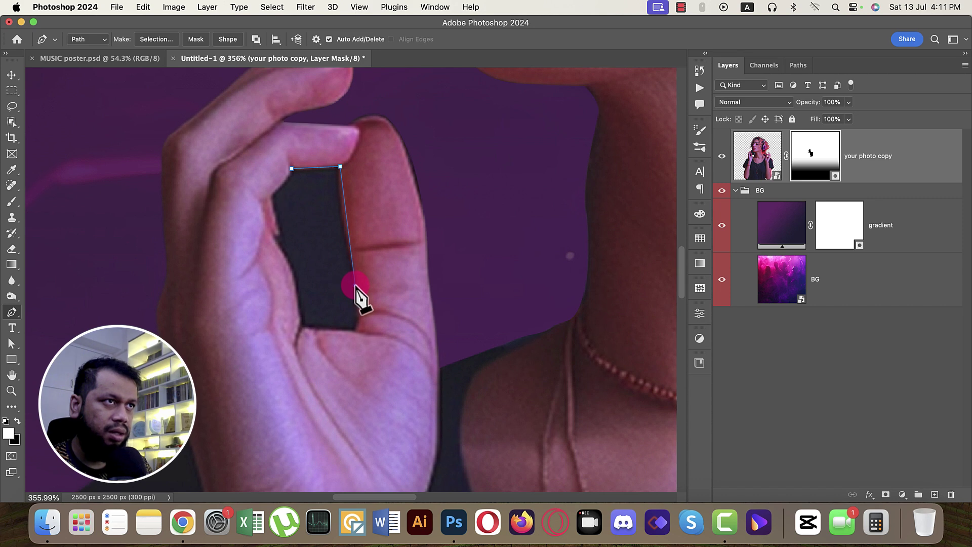
pyautogui.press('super+z')
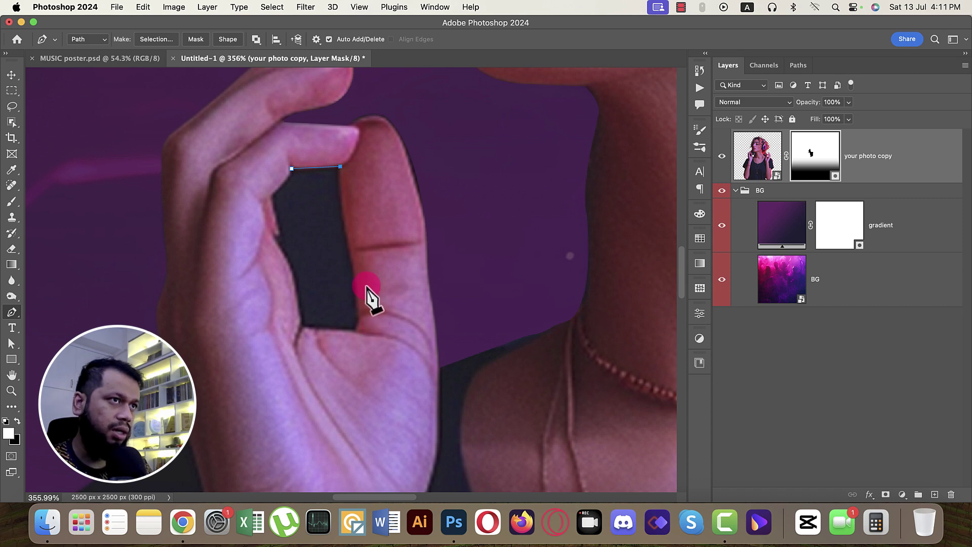
pyautogui.moveTo(354, 268); pyautogui.dragTo(358, 280)
pyautogui.keyDown('alt'); pyautogui.click(350, 253); pyautogui.keyUp('alt')
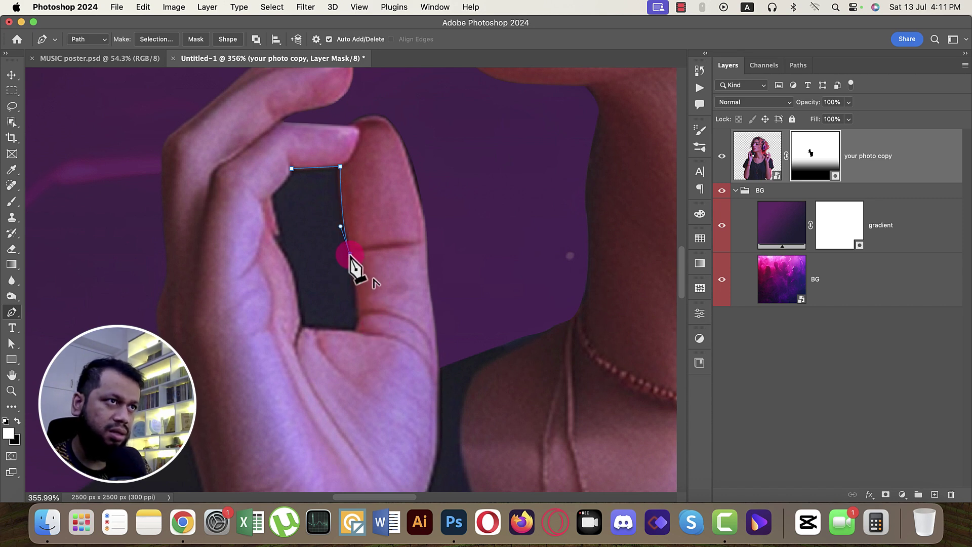
pyautogui.click(360, 320)
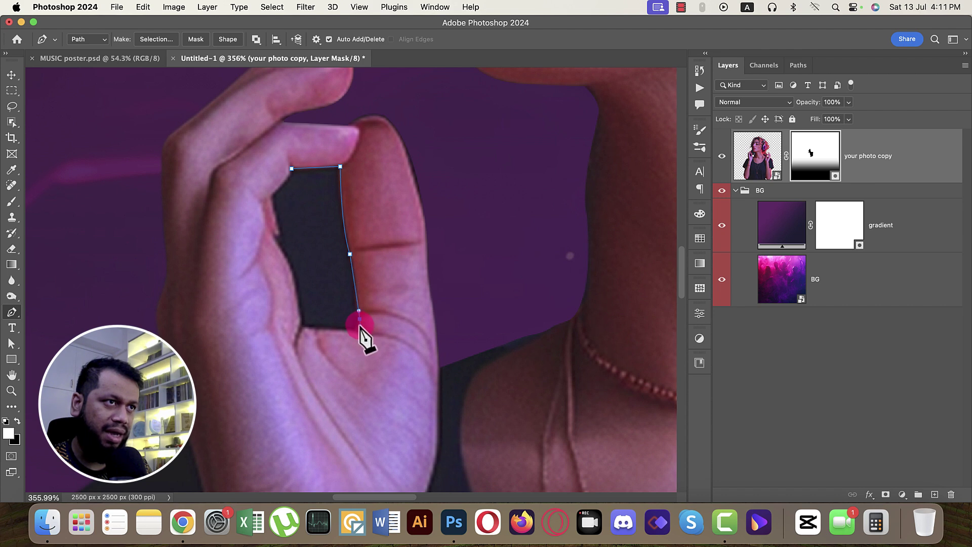
pyautogui.click(356, 331)
pyautogui.click(303, 327)
# Step: Continue the path up the palm-side edge of the hand opening toward the starting point below the index finger
pyautogui.moveTo(274, 238); pyautogui.dragTo(250, 212)
pyautogui.keyDown('alt'); pyautogui.click(275, 238); pyautogui.keyUp('alt')
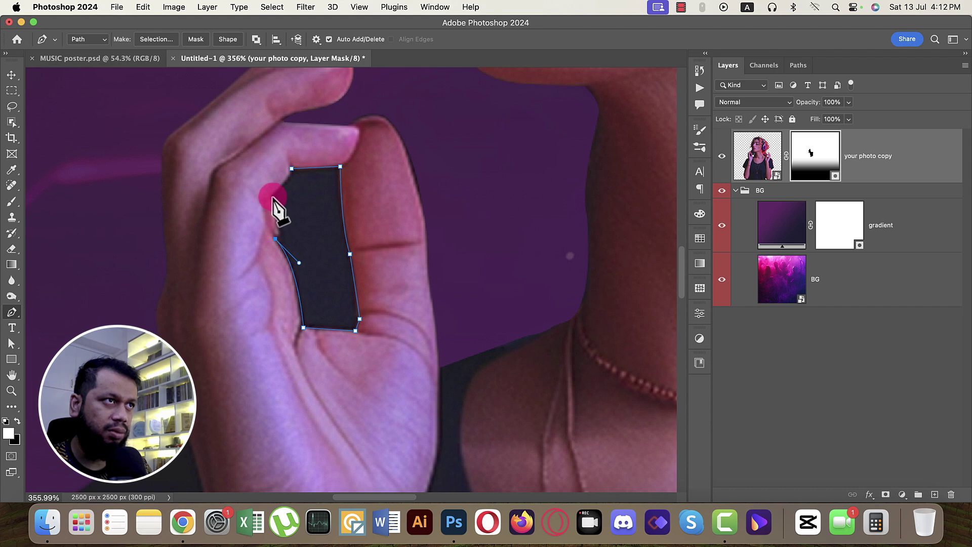
pyautogui.moveTo(273, 195); pyautogui.dragTo(277, 187)
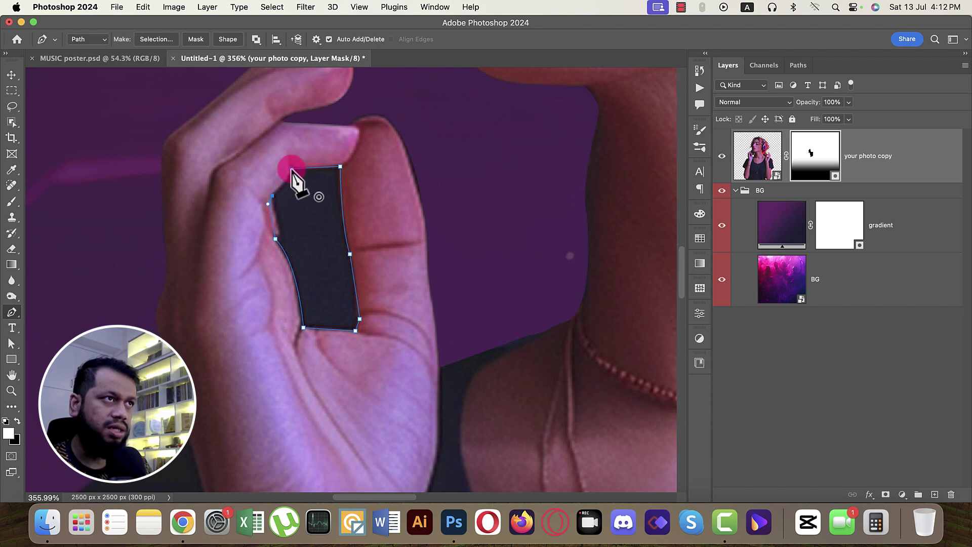
pyautogui.moveTo(290, 153); pyautogui.dragTo(292, 153)
pyautogui.press('super+z')
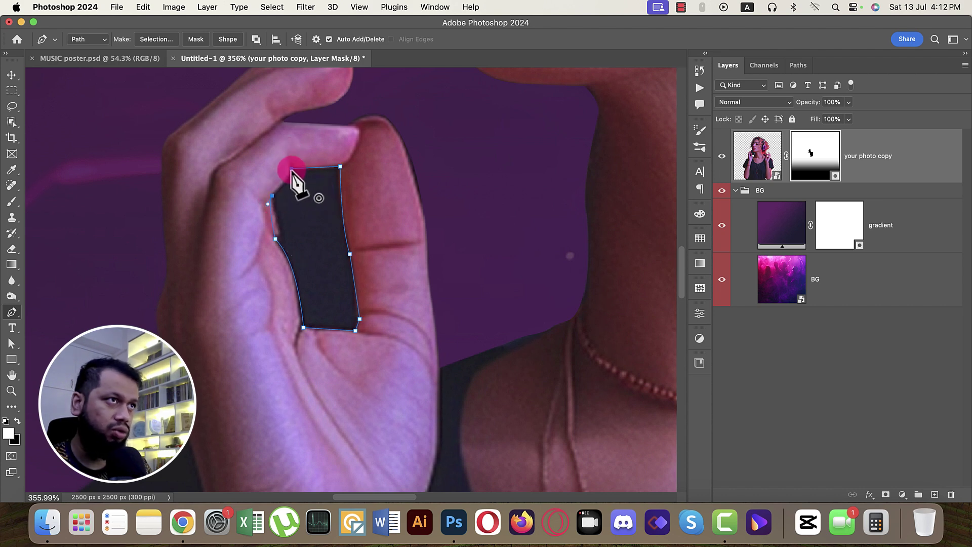
# Step: Convert the path to a selection with 0 px feather, mask out the opening inside the hand, and deselect
pyautogui.rightClick(321, 194)
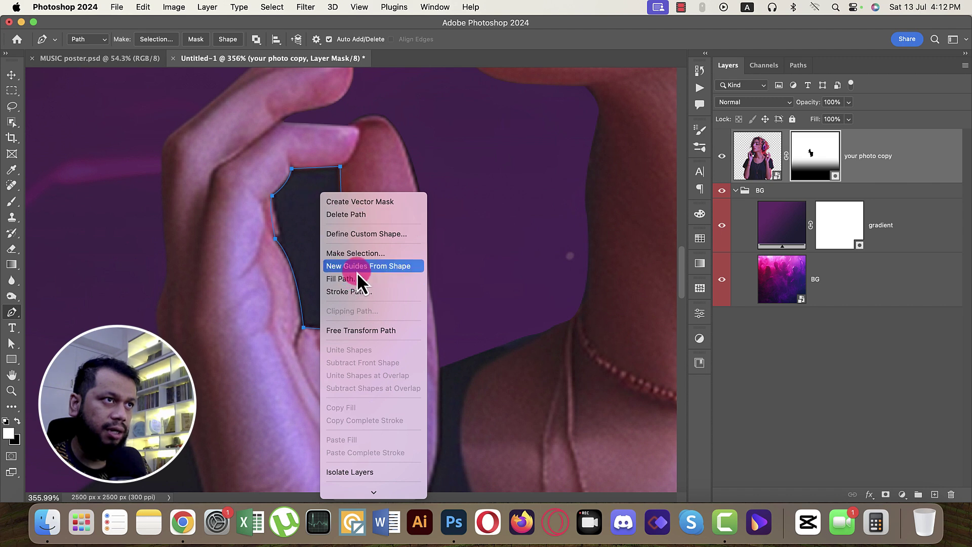
pyautogui.click(362, 254)
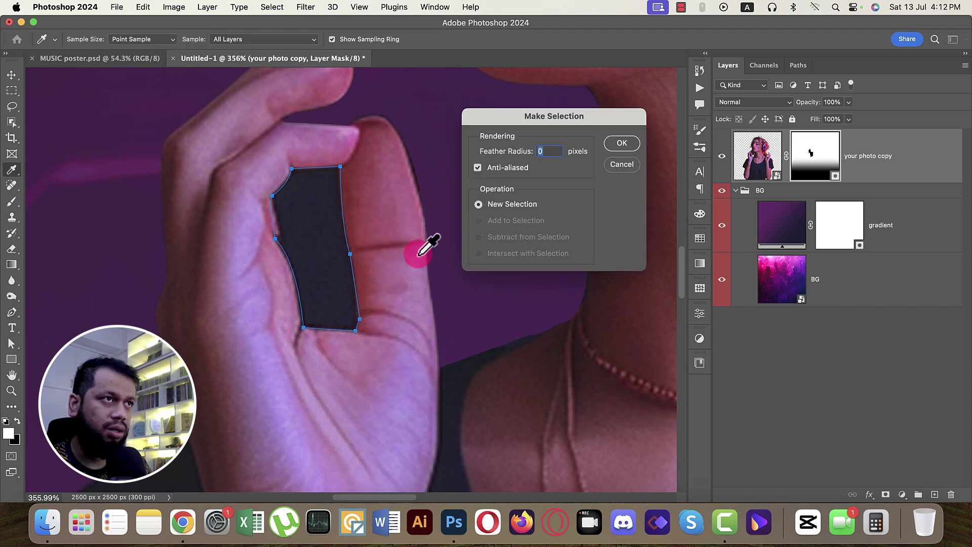
pyautogui.click(616, 144)
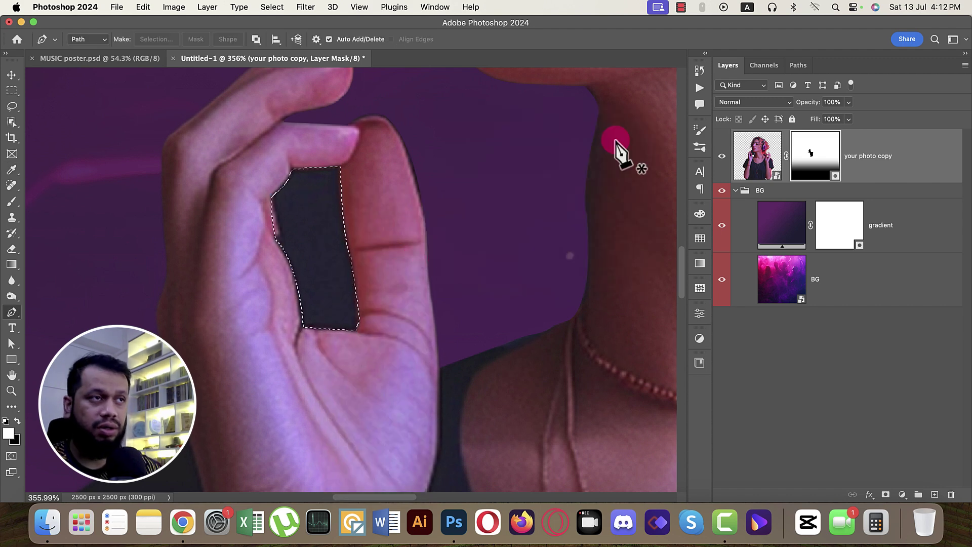
pyautogui.press('Delete')
pyautogui.press('super+0')
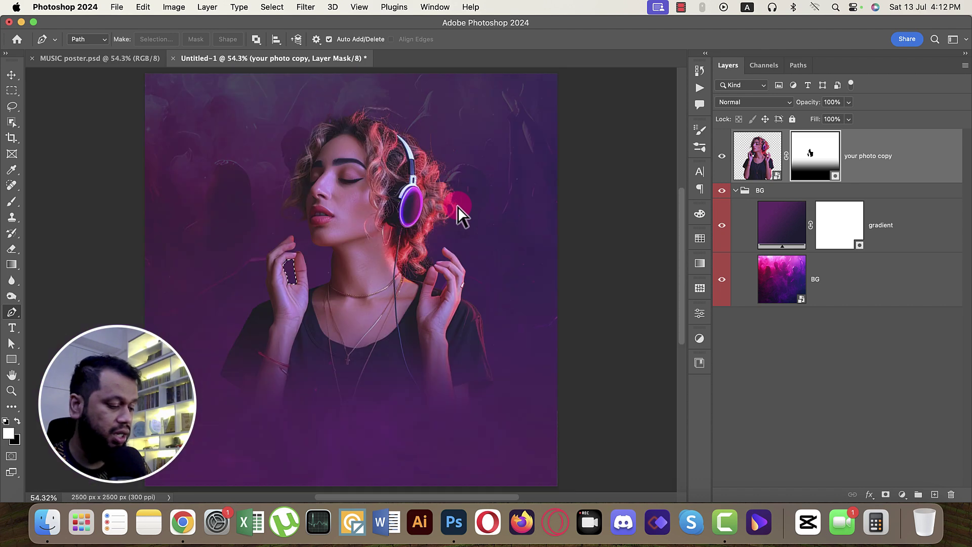
pyautogui.press('super+d')
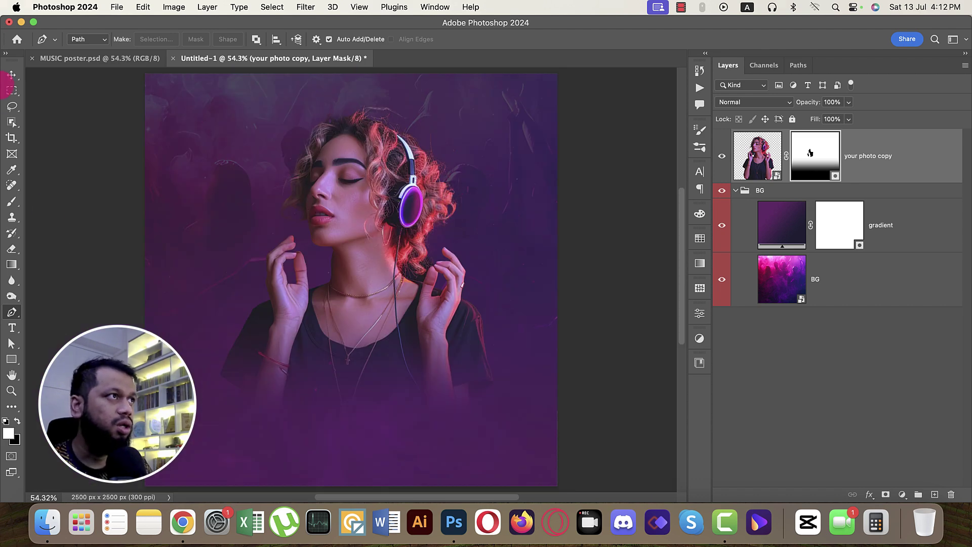
# Step: Select the gradient layer in the BG group and set its blend mode to Overlay
pyautogui.click(11, 75)
pyautogui.click(205, 219)
pyautogui.click(363, 278)
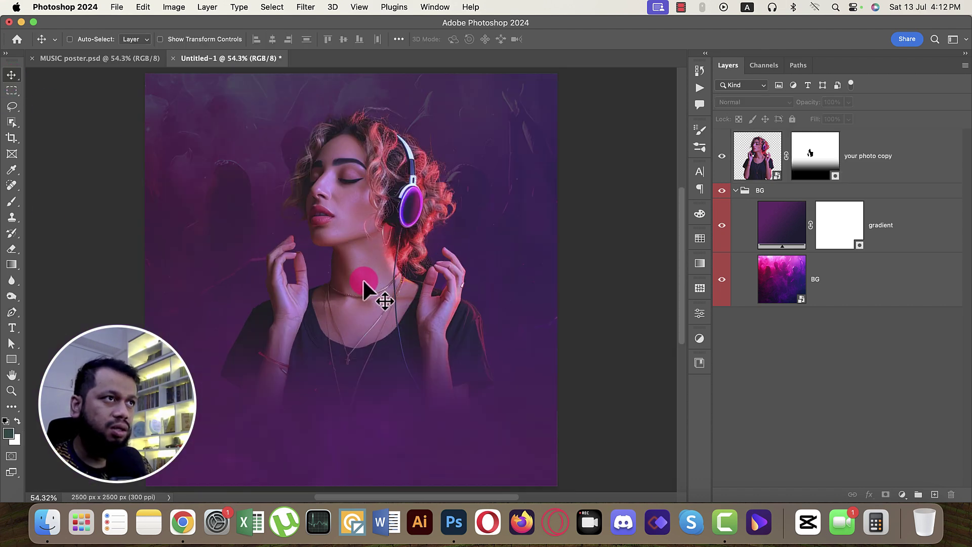
pyautogui.click(268, 131)
pyautogui.click(722, 226)
pyautogui.click(722, 225)
pyautogui.click(766, 231)
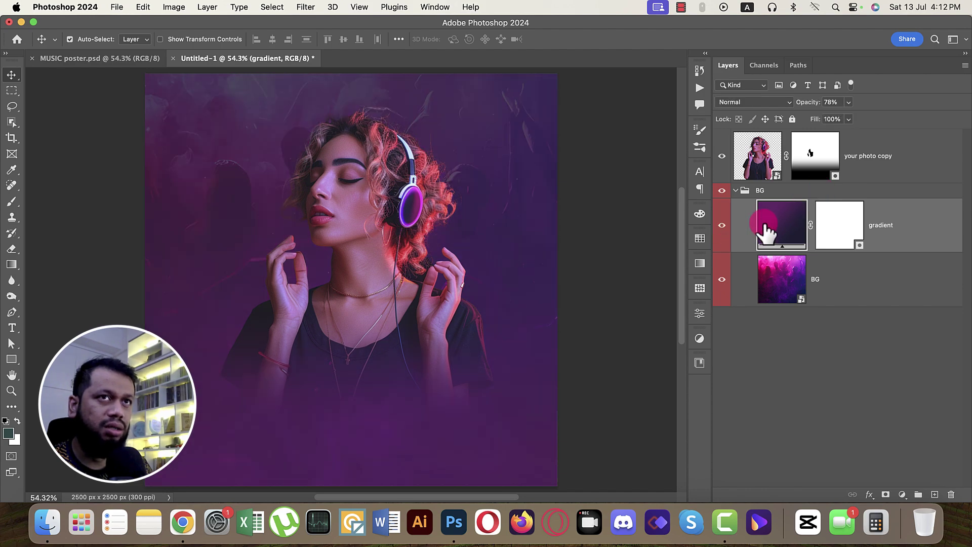
pyautogui.click(758, 105)
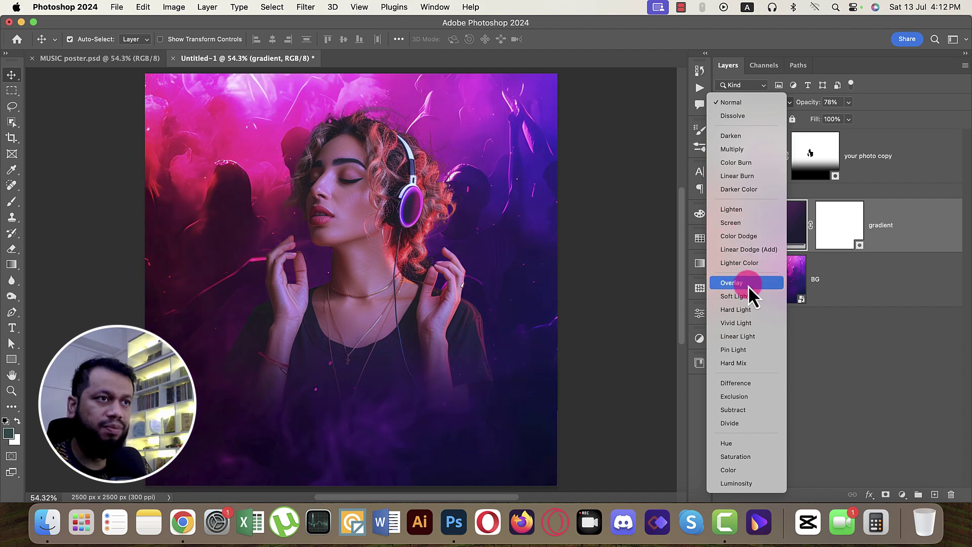
pyautogui.click(748, 284)
# Step: Reverse the gradient fill's colours and shift the gradient slightly down on the canvas
pyautogui.doubleClick(770, 227)
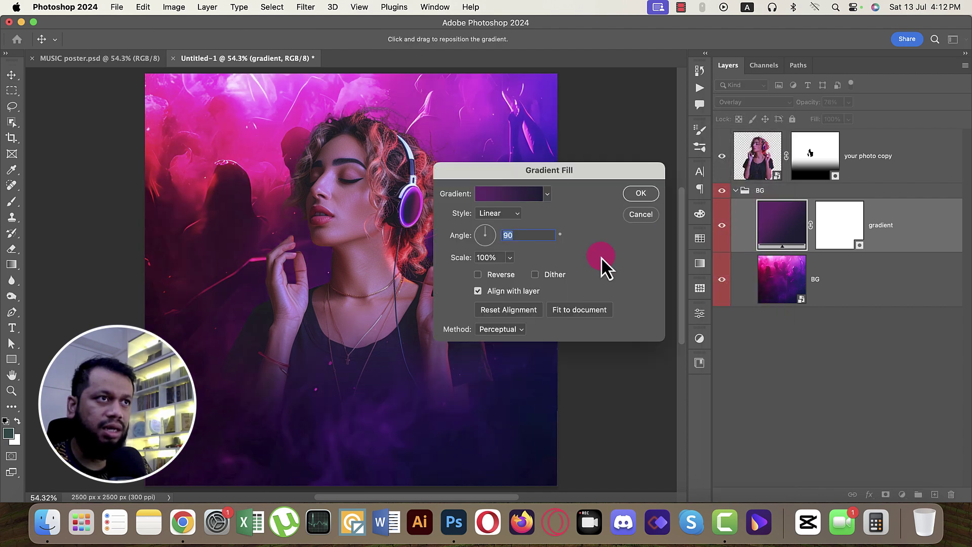
pyautogui.click(479, 274)
pyautogui.click(639, 193)
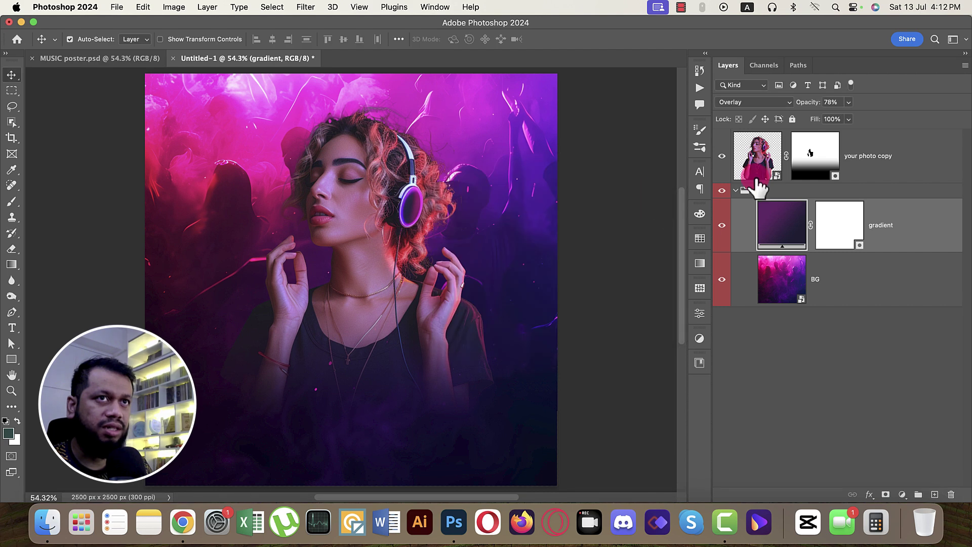
pyautogui.click(735, 188)
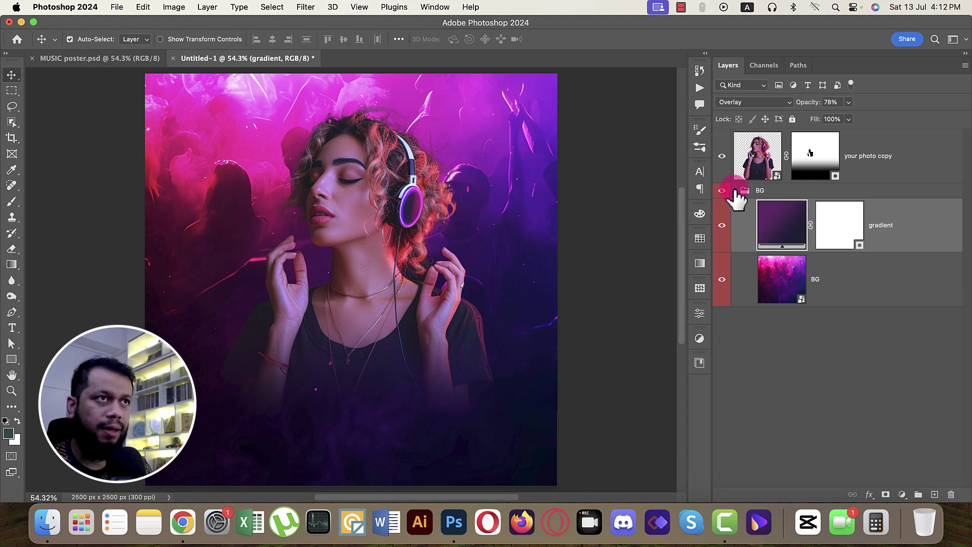
pyautogui.doubleClick(800, 217)
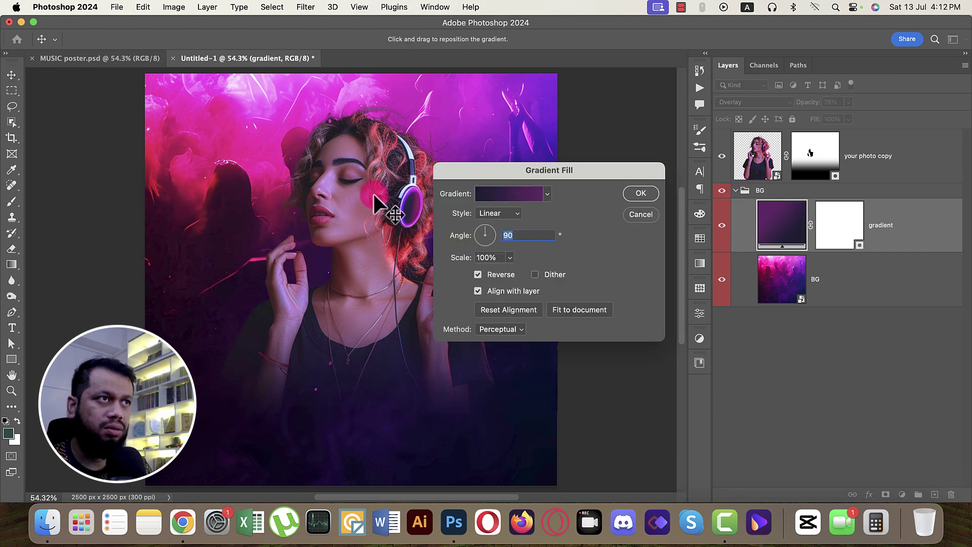
pyautogui.moveTo(370, 216); pyautogui.dragTo(364, 269)
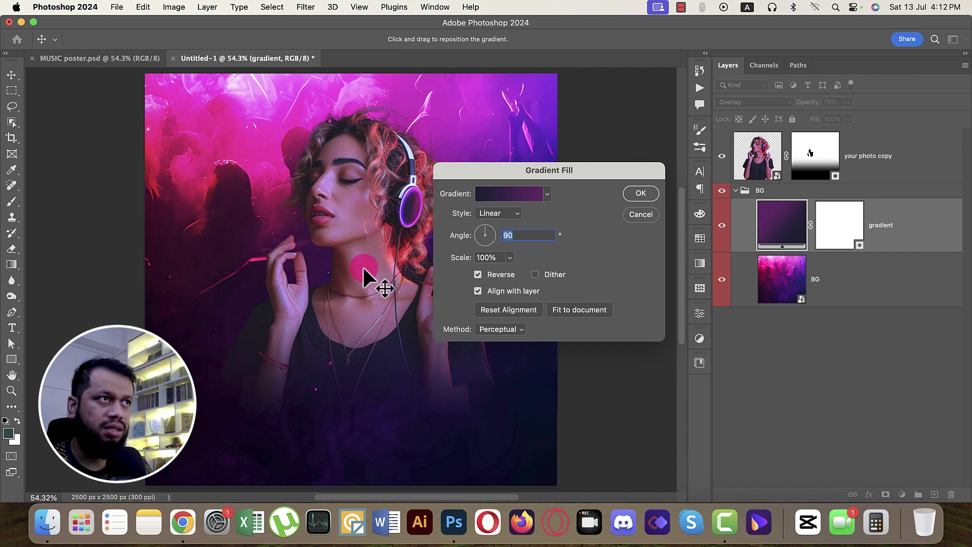
pyautogui.click(639, 194)
# Step: Add a Solid Color fill layer and place it beneath the BG group
pyautogui.click(837, 276)
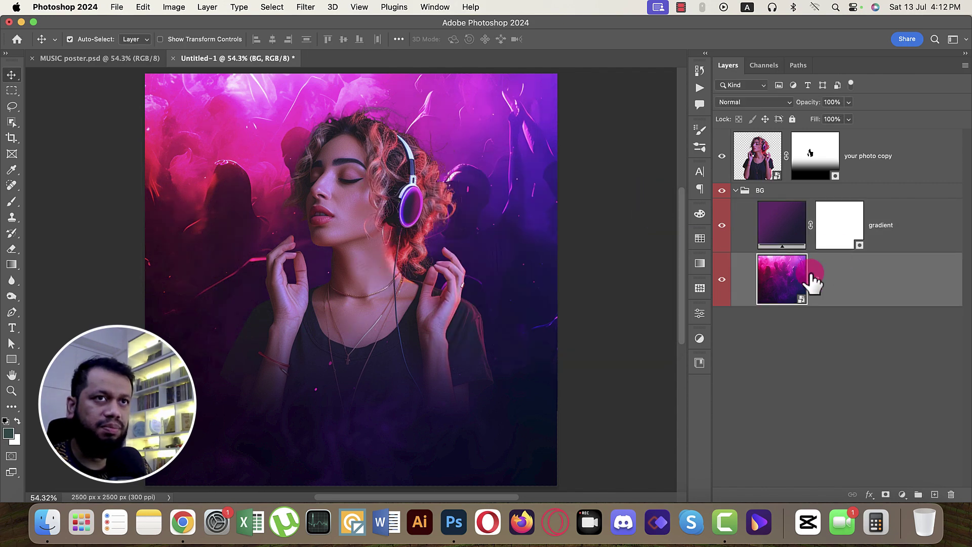
pyautogui.click(902, 494)
pyautogui.click(929, 285)
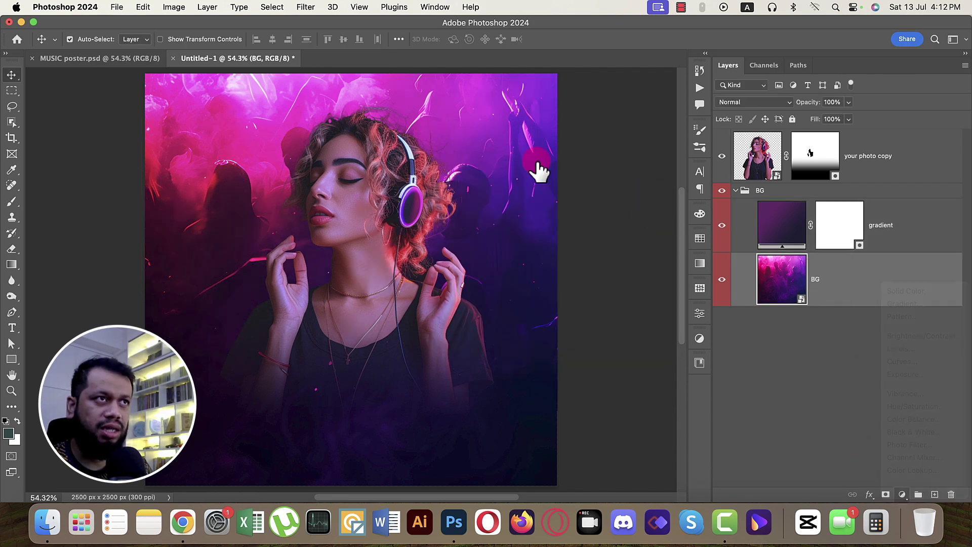
pyautogui.click(904, 133)
pyautogui.moveTo(896, 281); pyautogui.dragTo(807, 336)
# Step: Set the Color Fill 1 layer's colour to dark purple 1f0953, sampled from the artwork
pyautogui.doubleClick(761, 333)
pyautogui.click(531, 226)
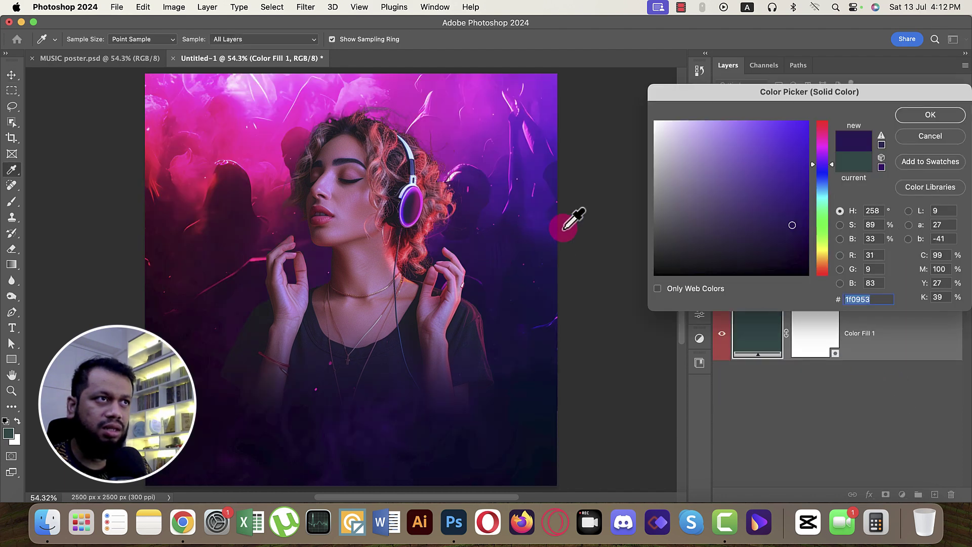
pyautogui.click(929, 118)
# Step: Add a layer mask to the BG layer and fade out its upper part with vertical black-to-transparent gradients
pyautogui.click(816, 279)
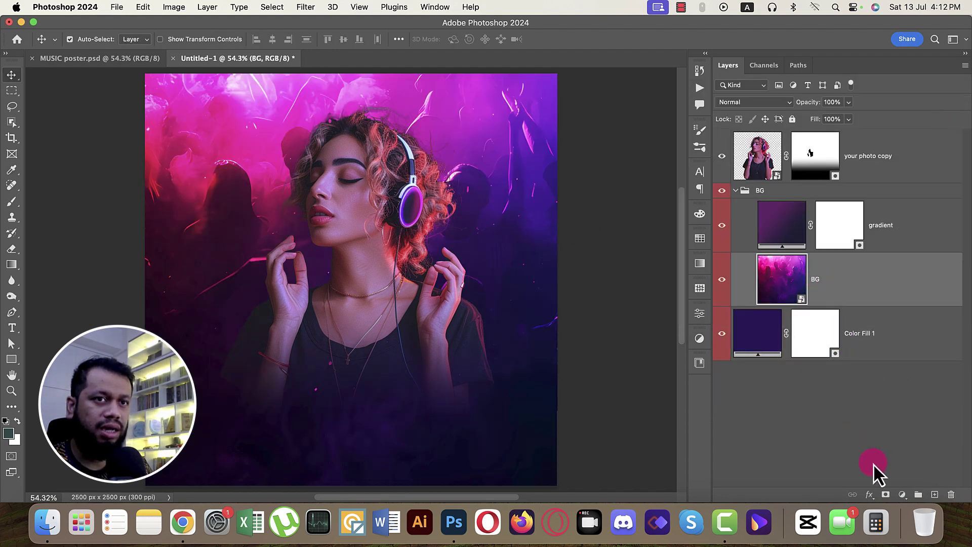
pyautogui.click(885, 495)
pyautogui.press('g')
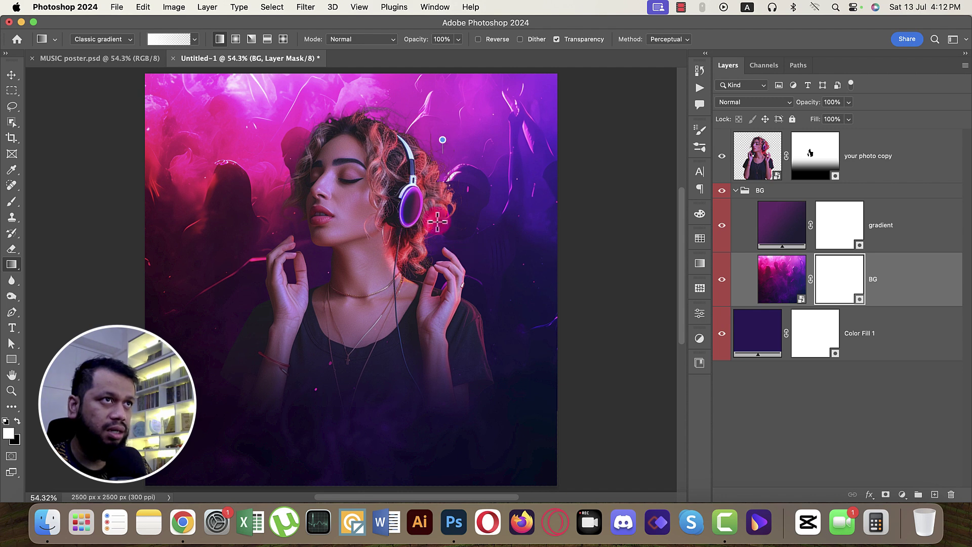
pyautogui.click(18, 420)
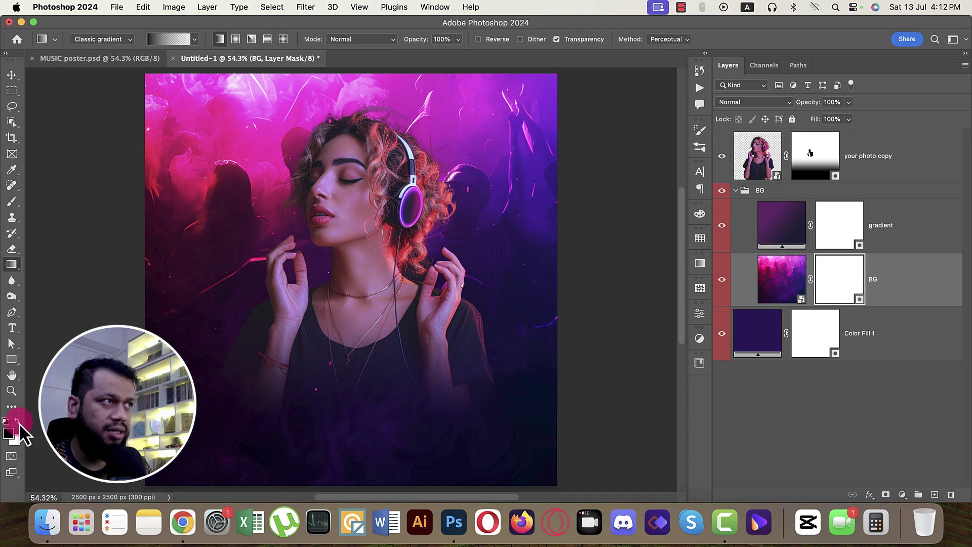
pyautogui.moveTo(390, 138); pyautogui.dragTo(383, 367)
pyautogui.press('super+z')
pyautogui.moveTo(438, 74); pyautogui.dragTo(456, 244)
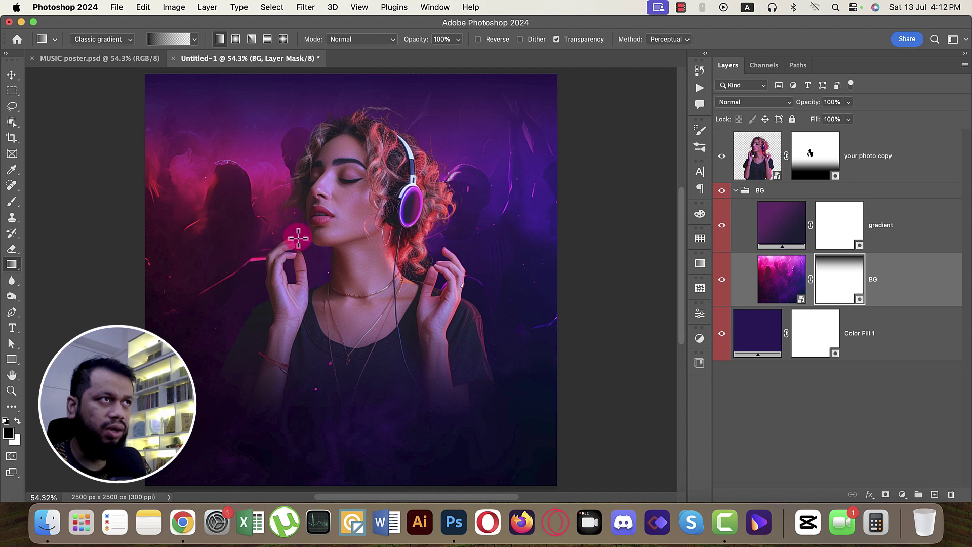
pyautogui.moveTo(340, 76); pyautogui.dragTo(349, 301)
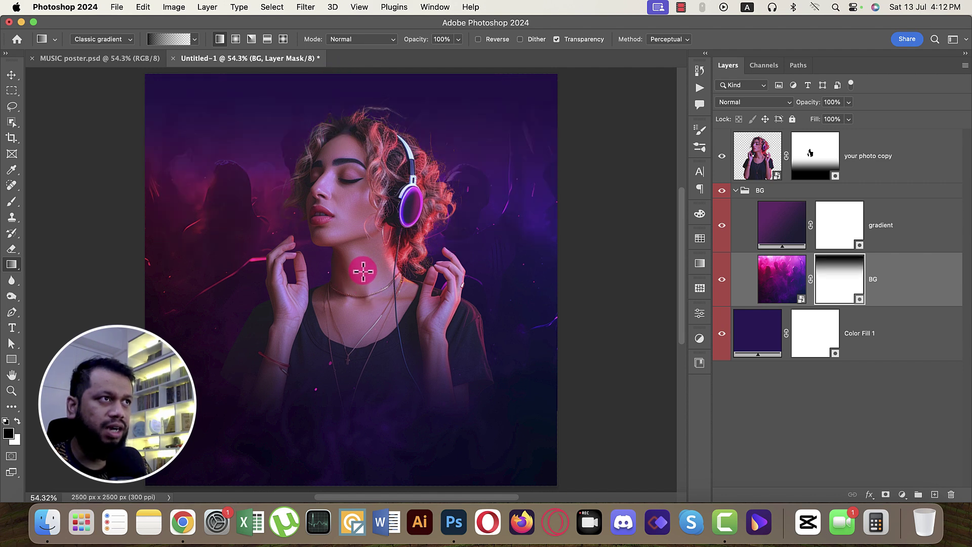
pyautogui.click(12, 76)
pyautogui.click(393, 242)
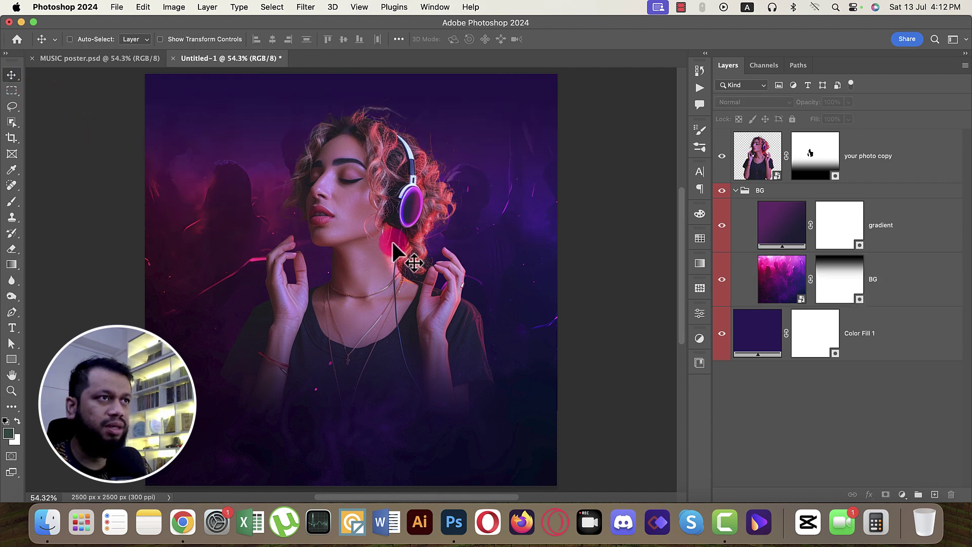
pyautogui.scroll(-3, 393, 242)
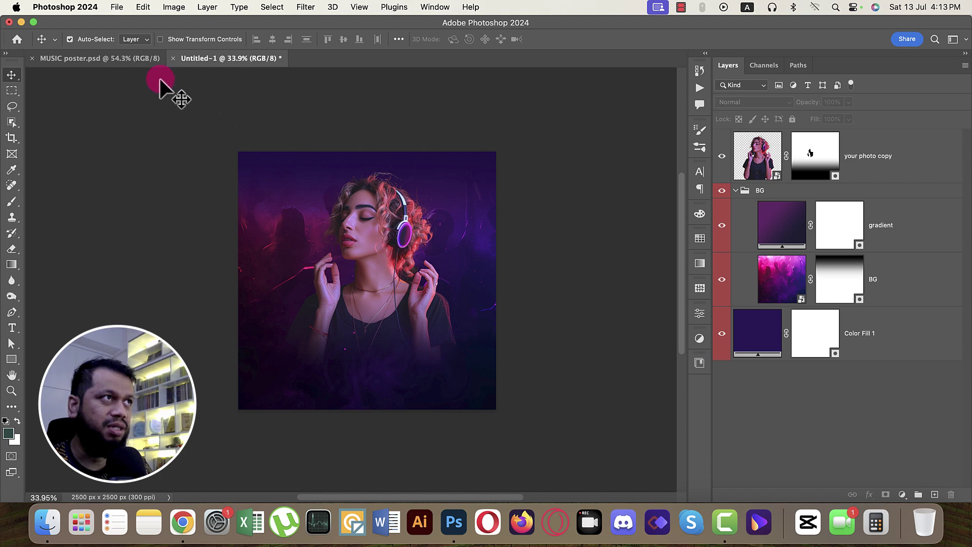
# Step: Copy the Music and NIGHT text layers from MUSIC poster.psd into the Untitled-1 document, placing them over the woman's lower body
pyautogui.hotkey('ctrl', 'Tab')
pyautogui.click(340, 350)
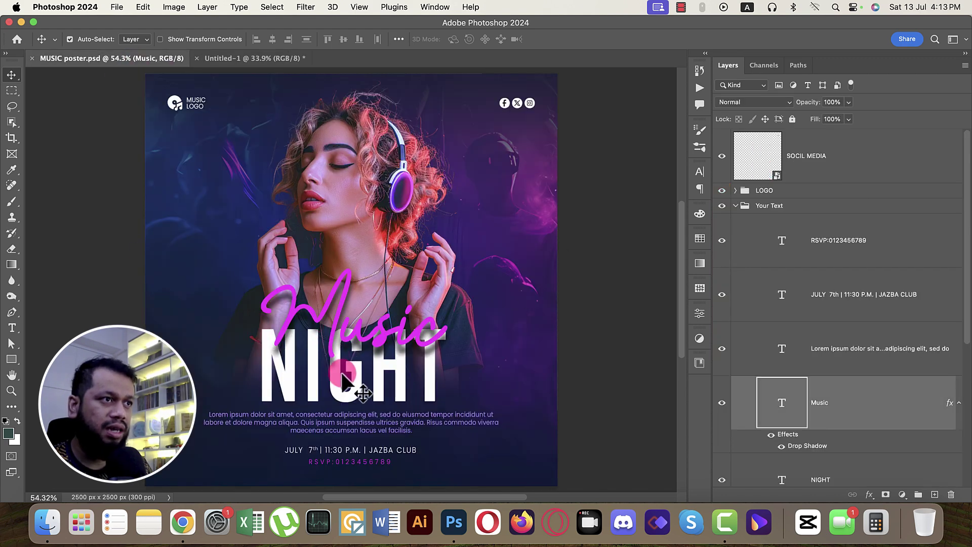
pyautogui.keyDown('shift'); pyautogui.click(355, 385); pyautogui.keyUp('shift')
pyautogui.scroll(-2, 840, 428)
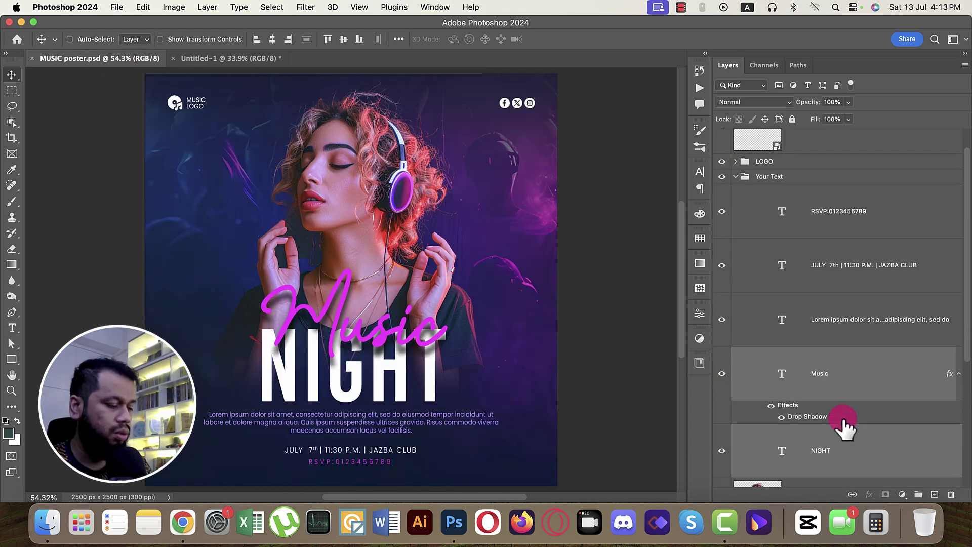
pyautogui.moveTo(355, 60); pyautogui.dragTo(387, 353)
pyautogui.press('Return')
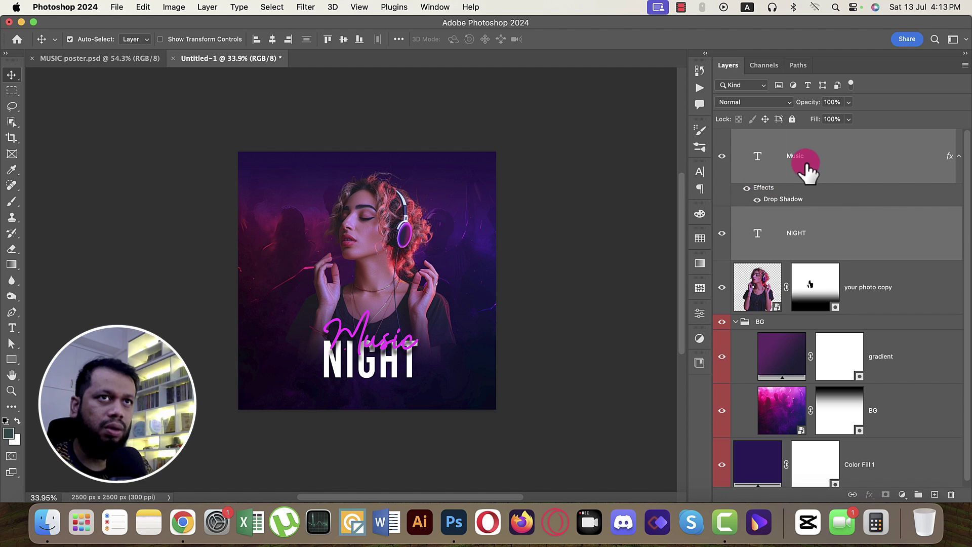
# Step: Copy the font name Damthe Fangi from the Music text layer's character settings
pyautogui.click(808, 164)
pyautogui.click(702, 171)
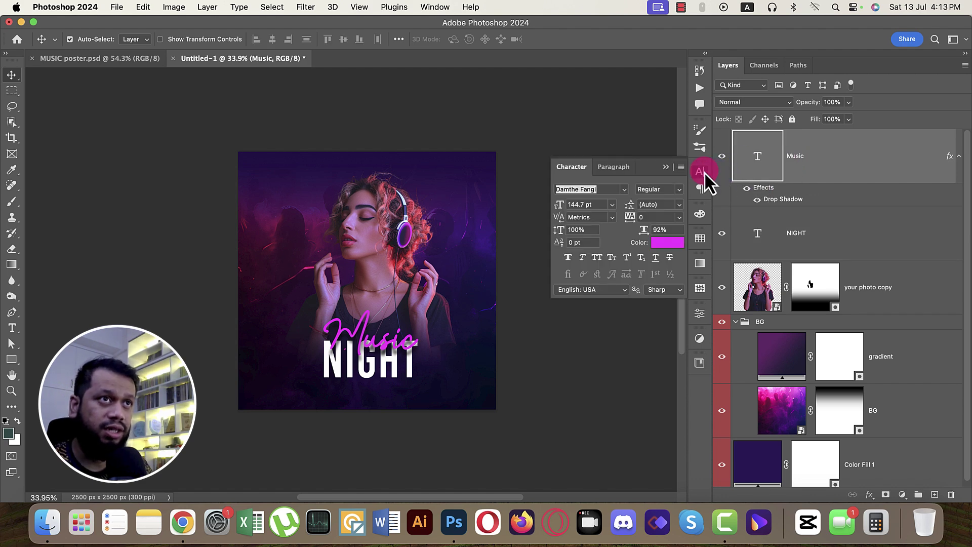
pyautogui.click(607, 189)
pyautogui.moveTo(604, 189); pyautogui.dragTo(543, 189)
pyautogui.press('super+c')
pyautogui.press('super')
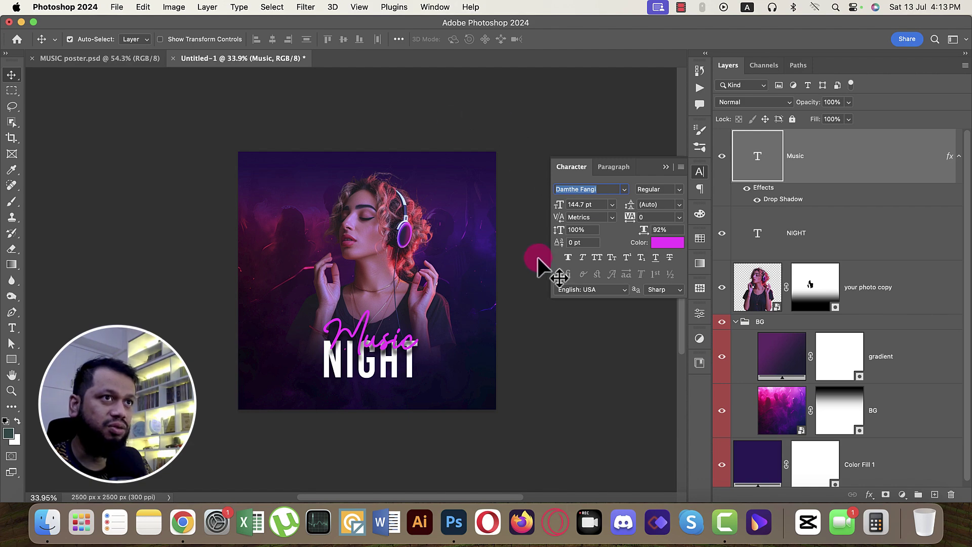
# Step: Switch to Chrome and search Google for "Damthe Fangi font" in a new tab
pyautogui.click(186, 522)
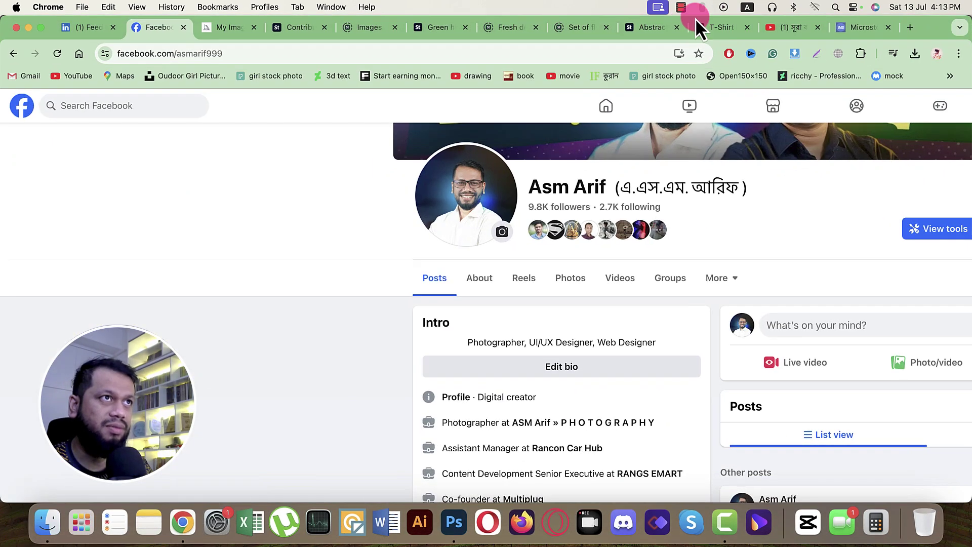
pyautogui.click(910, 27)
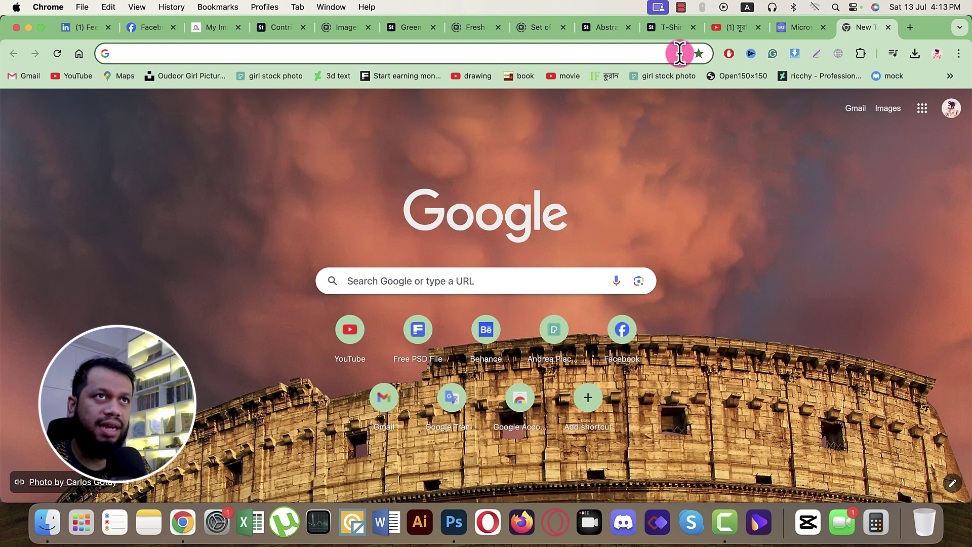
pyautogui.click(679, 53)
pyautogui.press('super+v')
pyautogui.press('Return')
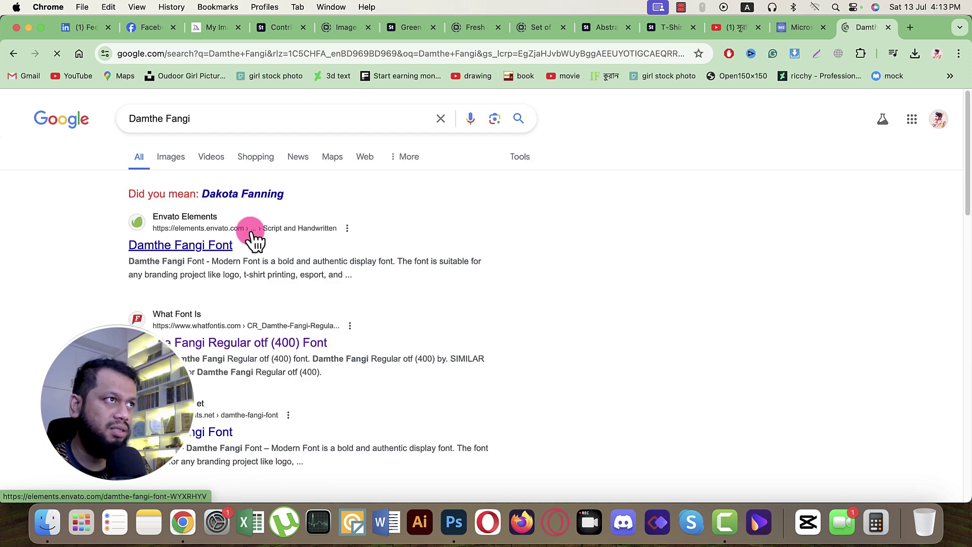
pyautogui.click(219, 124)
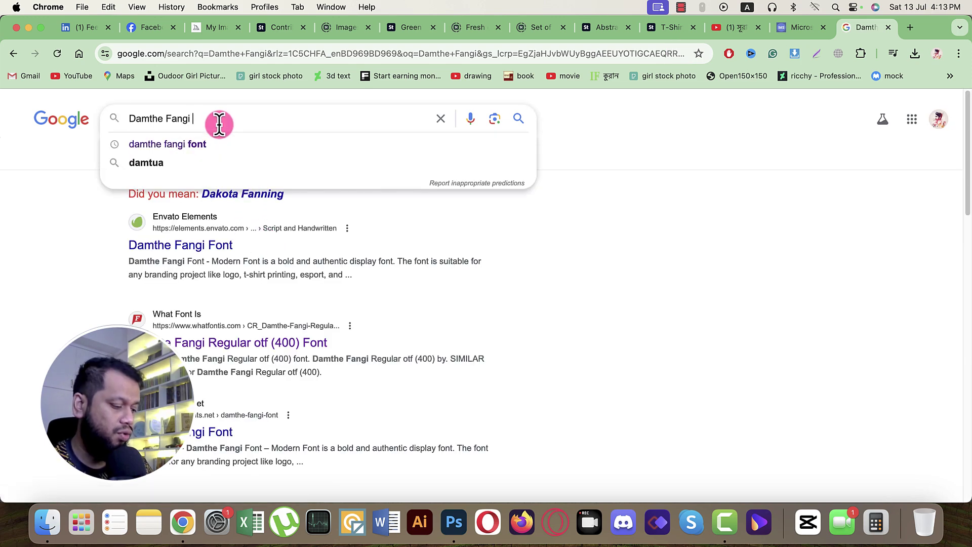
pyautogui.write('font')
pyautogui.press('Return')
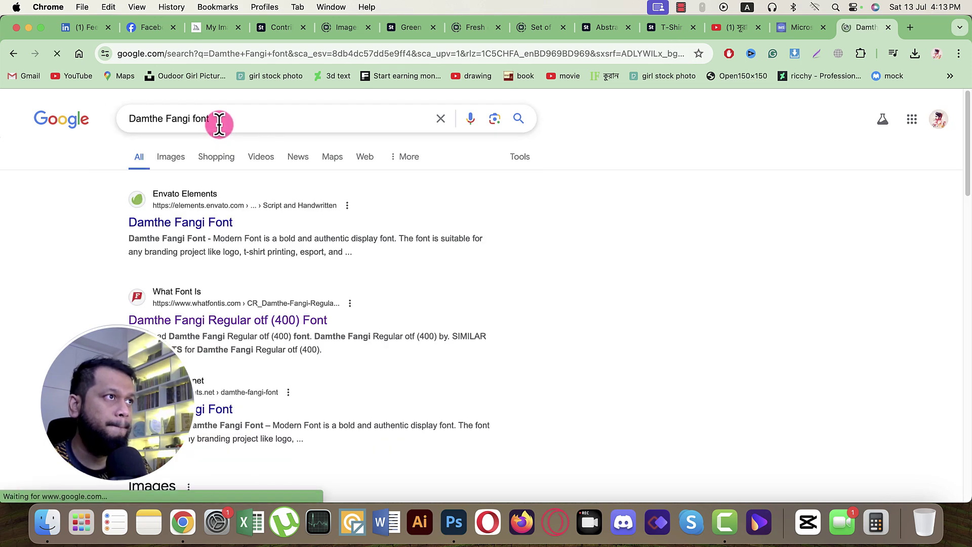
# Step: Open the WhatFontIs page for Damthe Fangi Regular and look over its download section
pyautogui.click(175, 320)
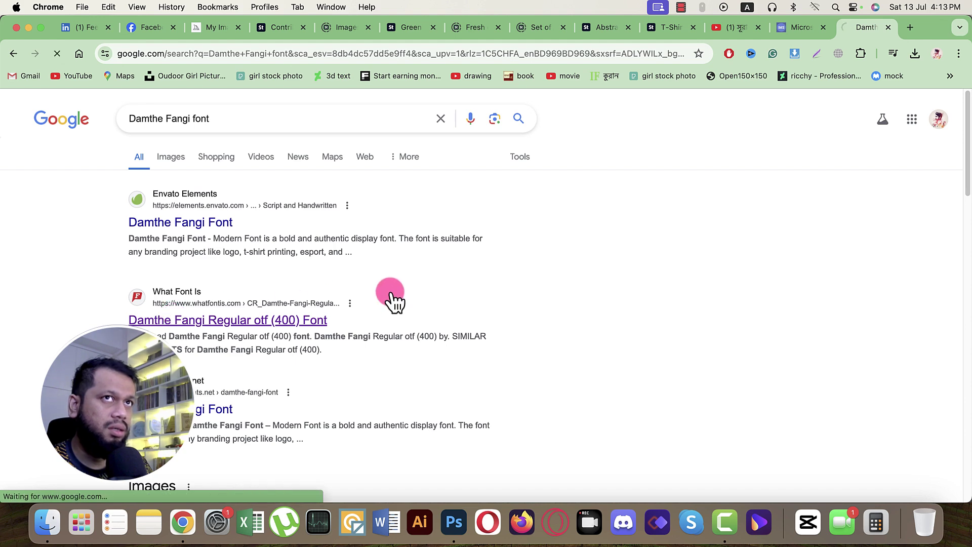
pyautogui.scroll(3, 390, 294)
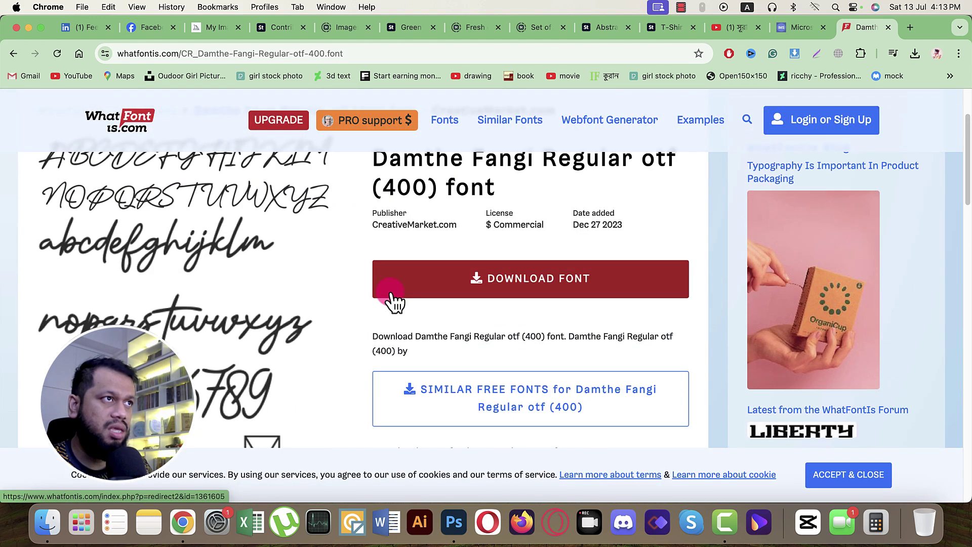
pyautogui.scroll(-2, 310, 293)
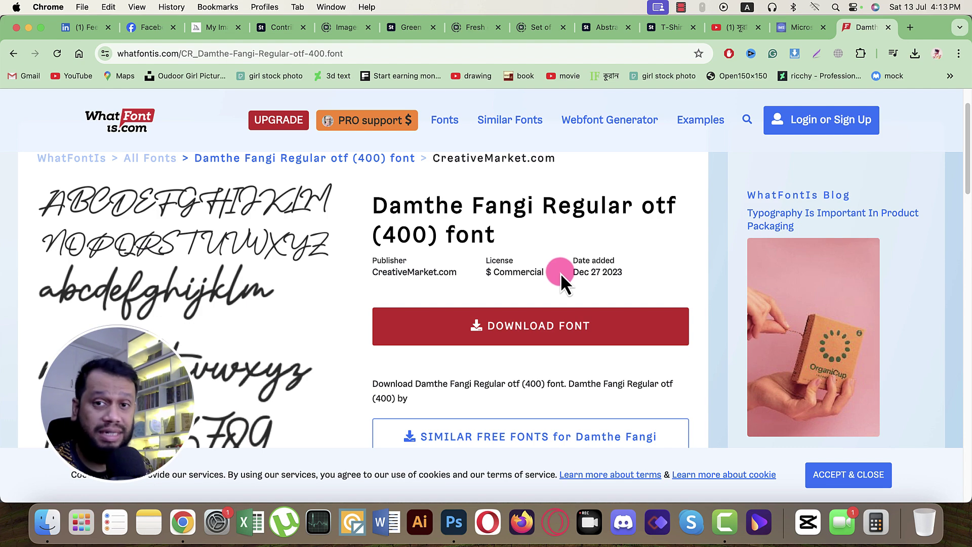
# Step: Return to Photoshop and copy the font name Bebas Kai from the NIGHT text layer
pyautogui.hotkey('ctrl', 'Up')
pyautogui.click(325, 191)
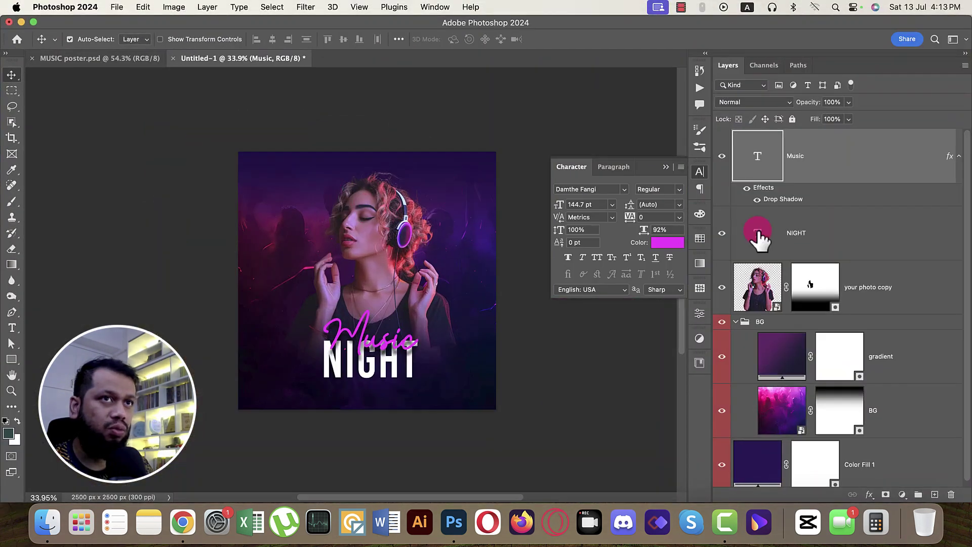
pyautogui.click(796, 232)
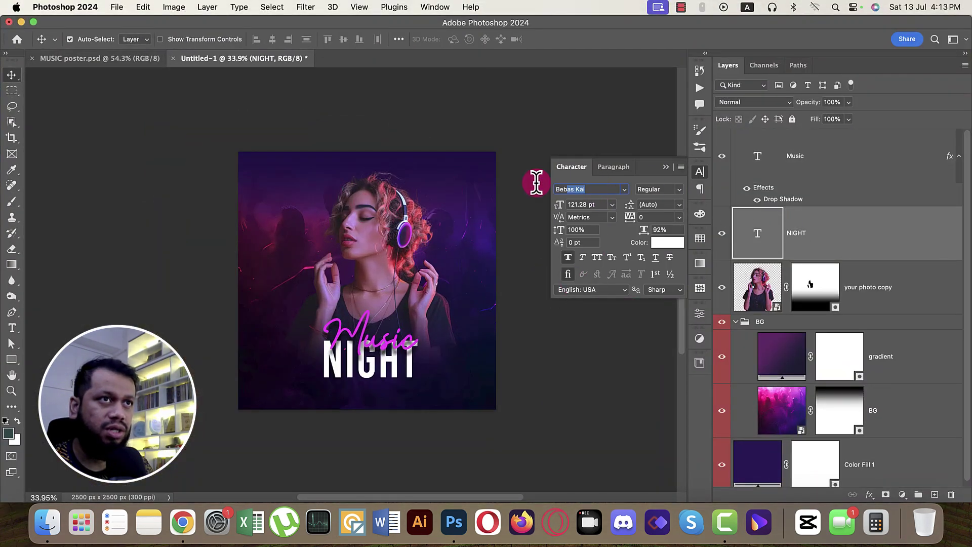
# Step: Search for "bebas kai font" in Chrome and open the Bebas Kai page on dafont.com
pyautogui.hotkey('ctrl', 'Up')
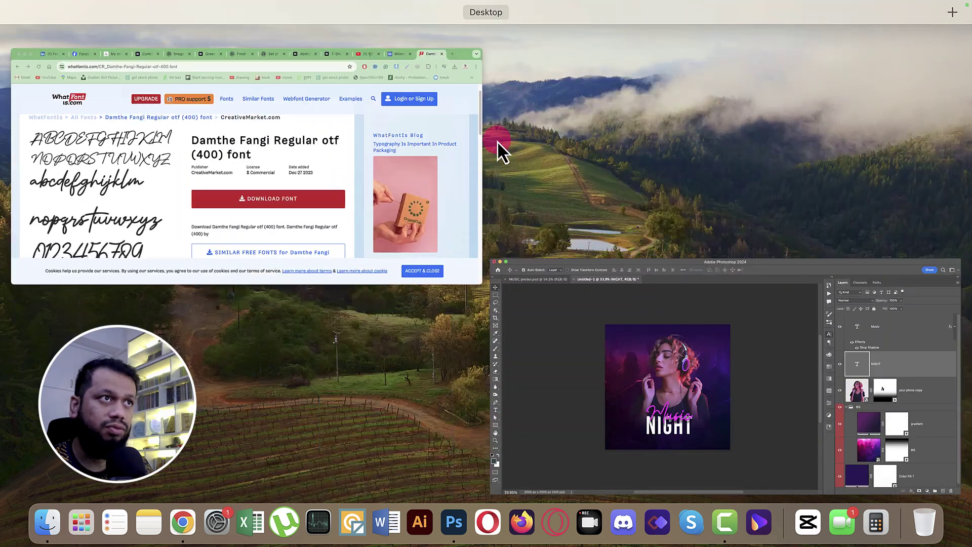
pyautogui.click(476, 152)
pyautogui.click(361, 50)
pyautogui.write('Bebas Kai')
pyautogui.click(131, 98)
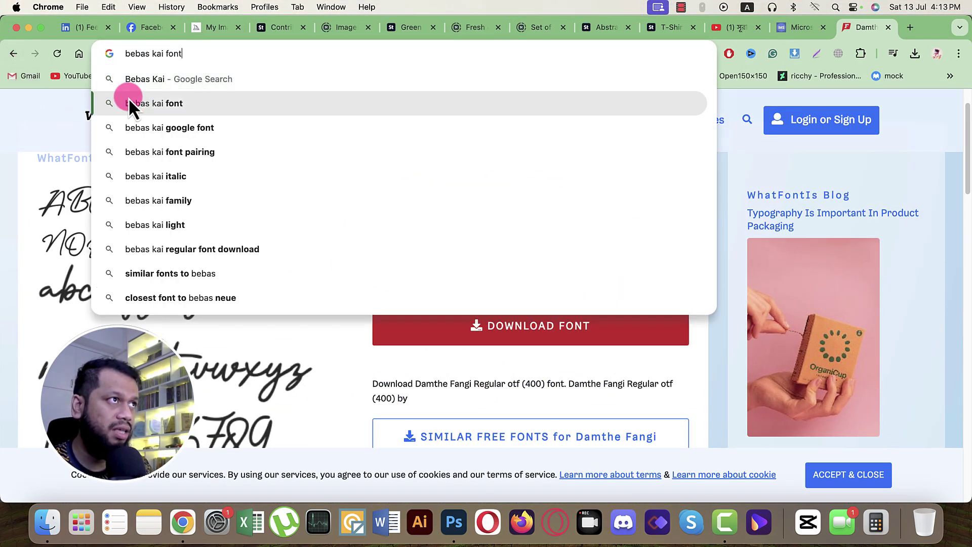
pyautogui.click(217, 221)
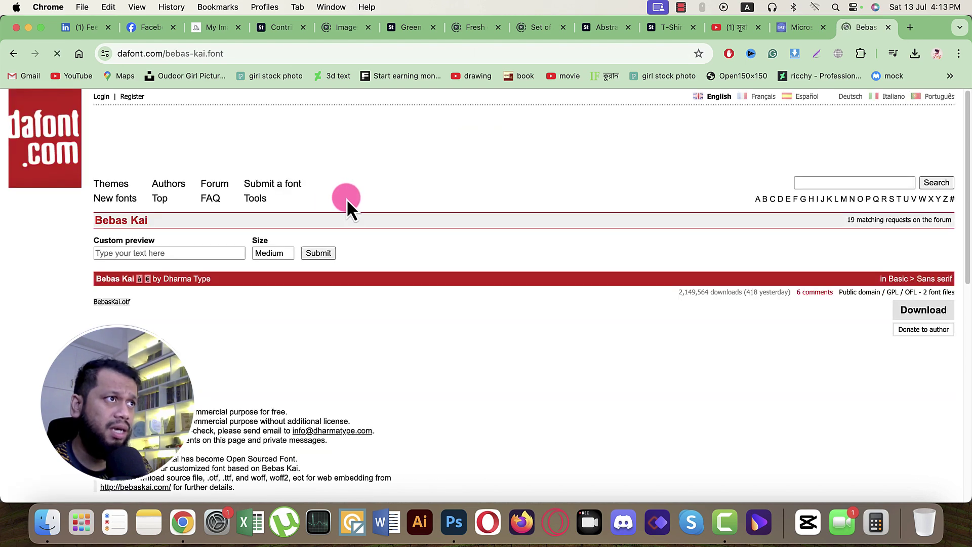
pyautogui.scroll(-10, 615, 269)
pyautogui.scroll(7, 608, 268)
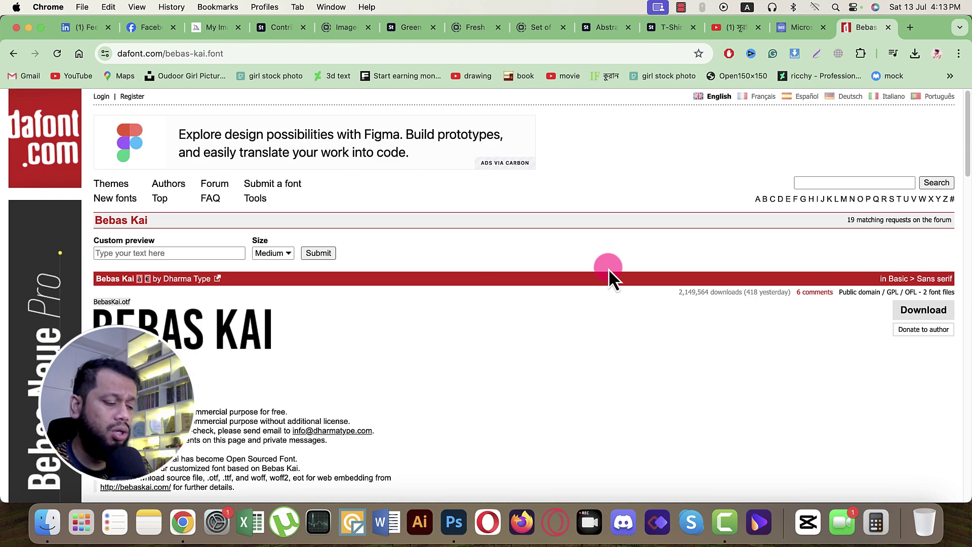
# Step: Return to Photoshop, close the character settings, and select both the Music and NIGHT text layers
pyautogui.hotkey('ctrl', 'Up')
pyautogui.click(463, 236)
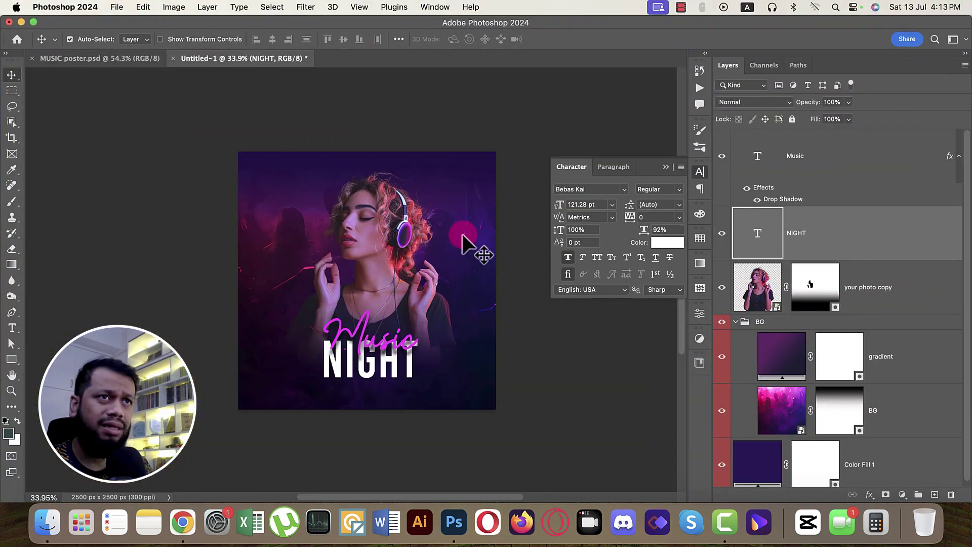
pyautogui.click(666, 166)
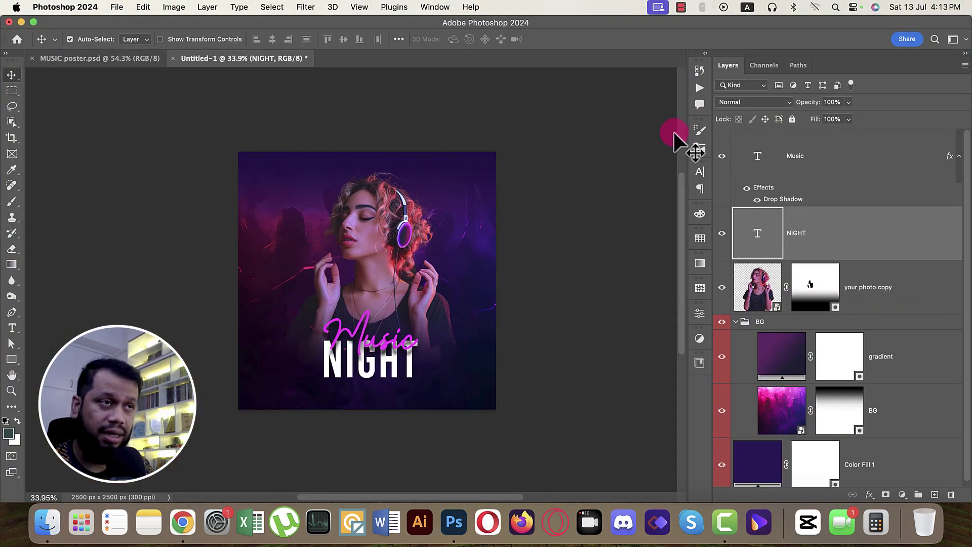
pyautogui.click(839, 178)
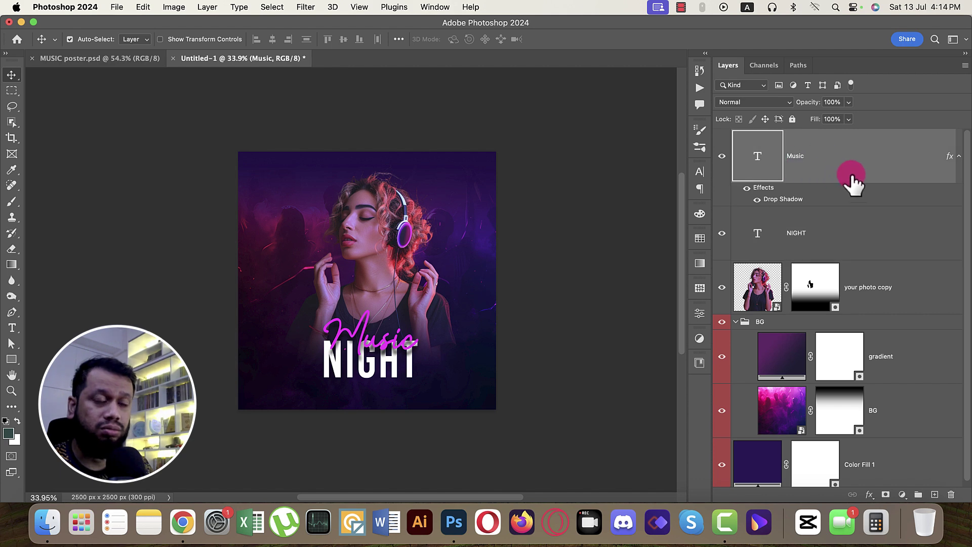
pyautogui.click(838, 239)
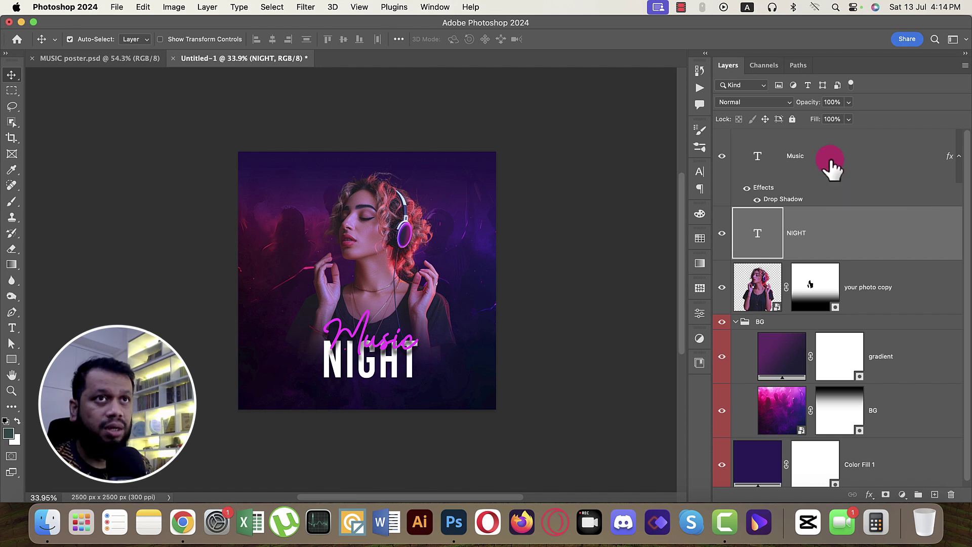
pyautogui.keyDown('shift'); pyautogui.click(829, 177); pyautogui.keyUp('shift')
# Step: In MUSIC poster.psd, expand the LOGO group and check the MUSIC LOGO text layer by toggling its visibility
pyautogui.moveTo(405, 247); pyautogui.dragTo(87, 104)
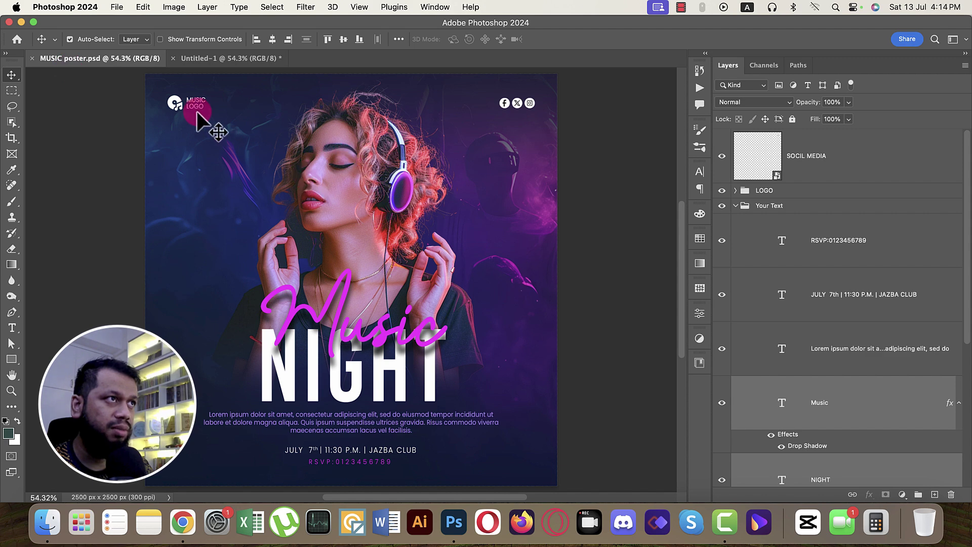
pyautogui.moveTo(177, 102); pyautogui.dragTo(802, 411)
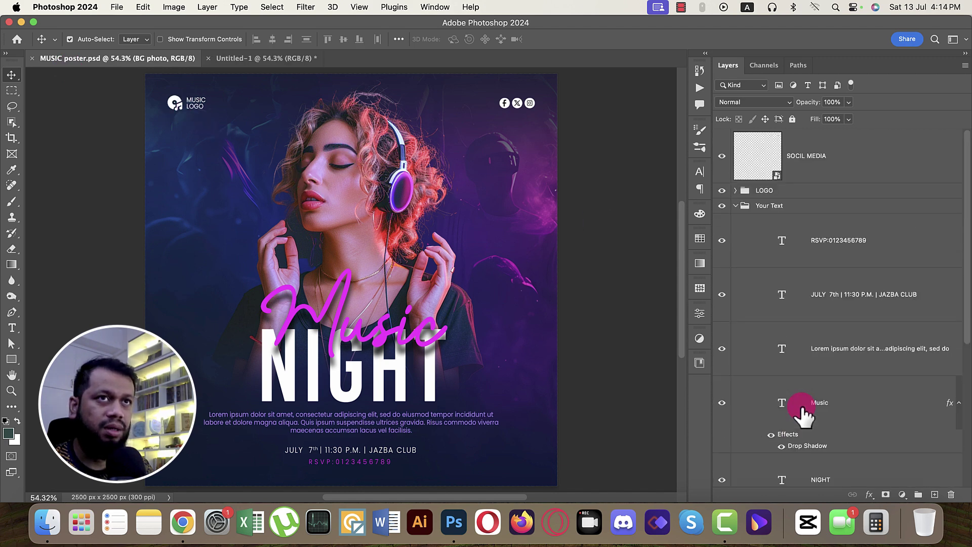
pyautogui.click(736, 191)
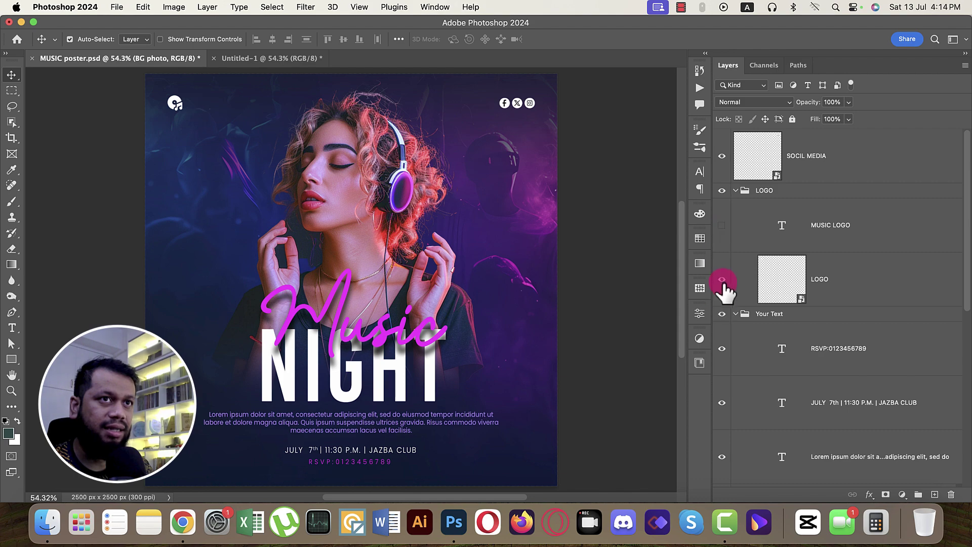
pyautogui.click(721, 225)
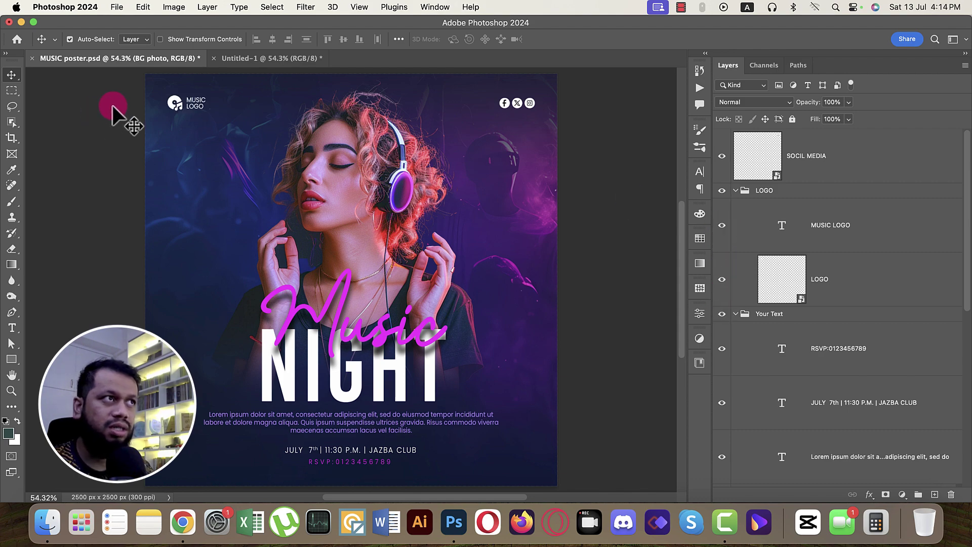
# Step: Switch to Chrome, look up flaticon in the browsing history, open its Music icon search results, and close the Adobe Stock pop-up window
pyautogui.hotkey('ctrl', 'Up')
pyautogui.click(390, 175)
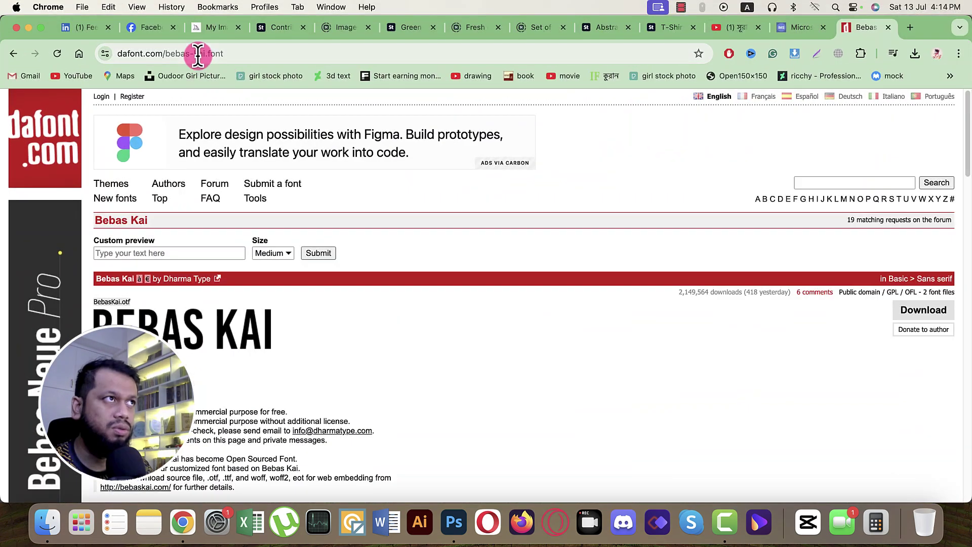
pyautogui.write('flatioc')
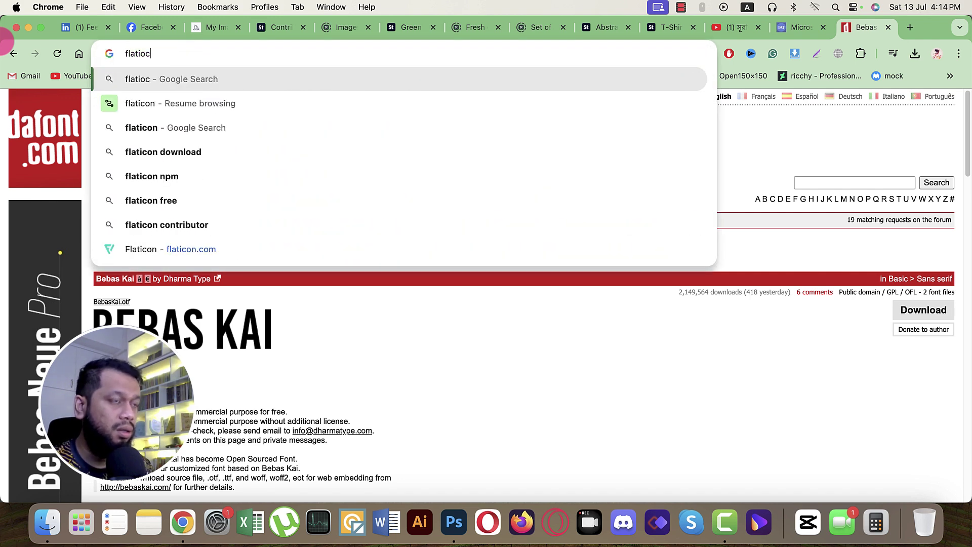
pyautogui.press('Down')
pyautogui.press('Return')
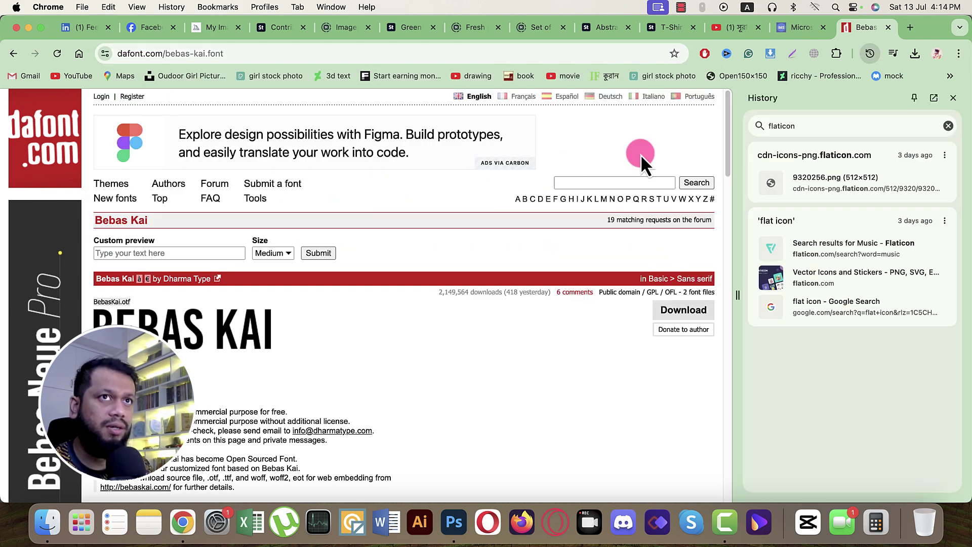
pyautogui.click(769, 249)
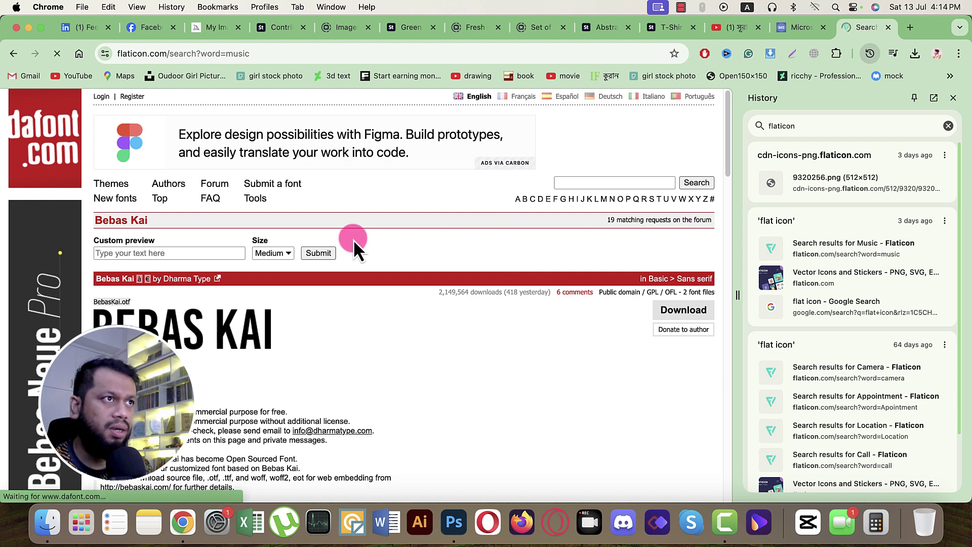
pyautogui.click(953, 97)
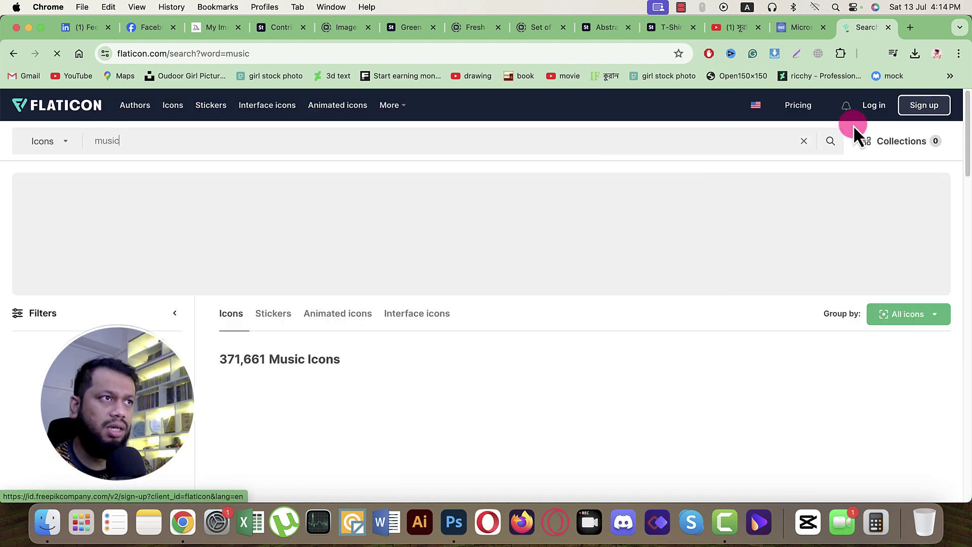
pyautogui.click(830, 146)
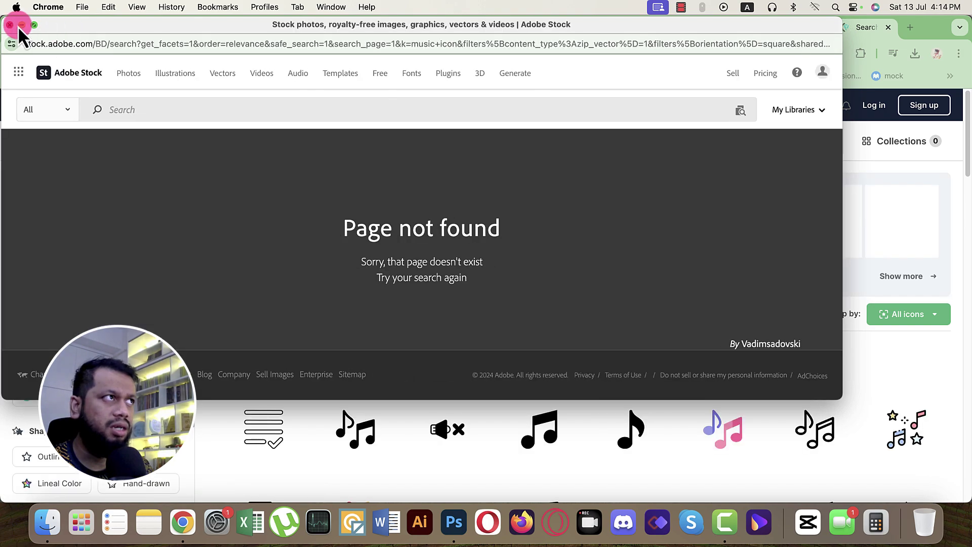
pyautogui.click(10, 25)
# Step: Browse the first and second pages of Flaticon's music icons, dismissing the Google sign-in prompt
pyautogui.scroll(-10, 567, 324)
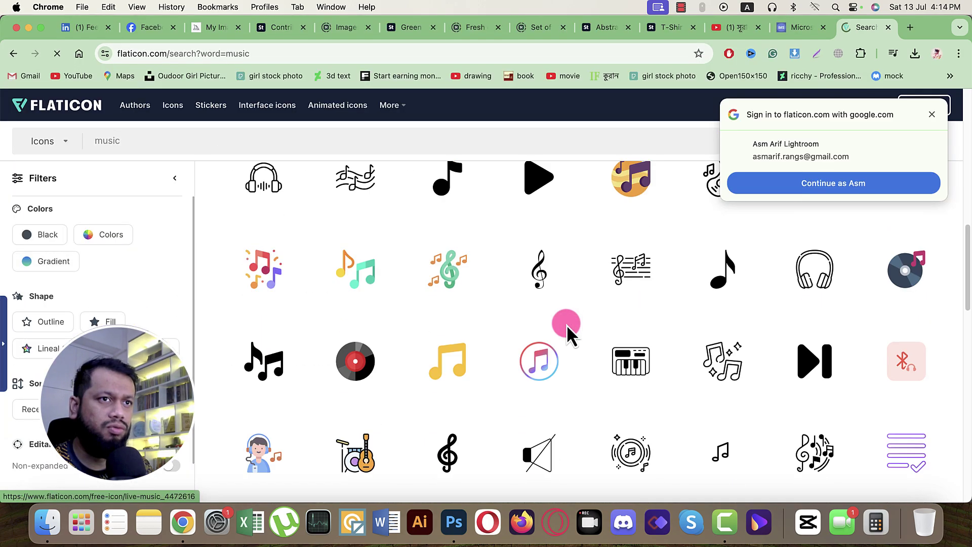
pyautogui.scroll(-15, 618, 353)
pyautogui.click(599, 278)
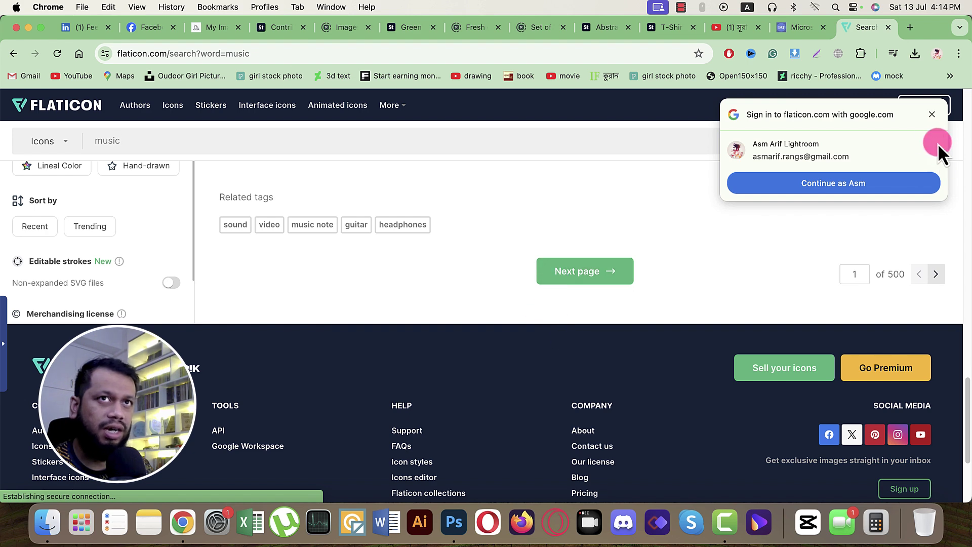
pyautogui.click(930, 115)
pyautogui.click(570, 278)
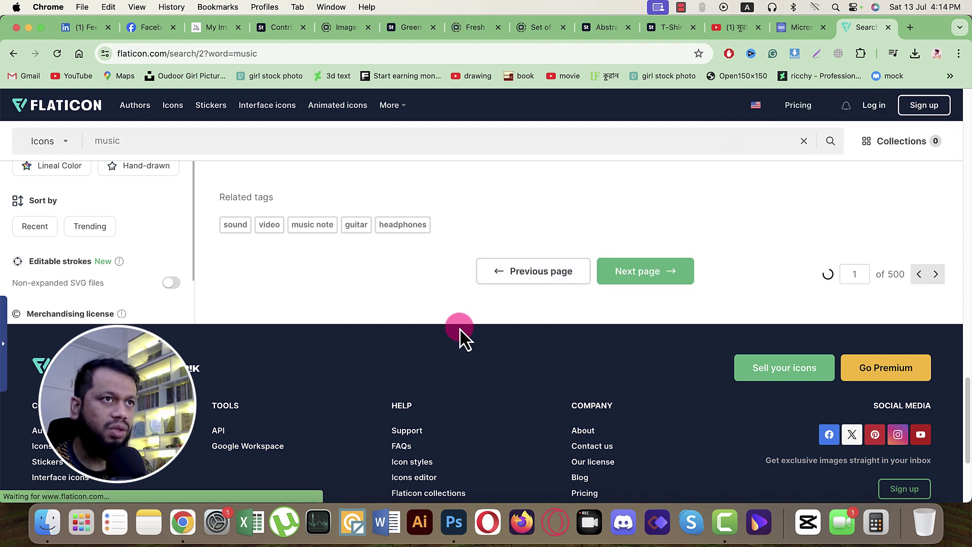
pyautogui.scroll(-10, 460, 327)
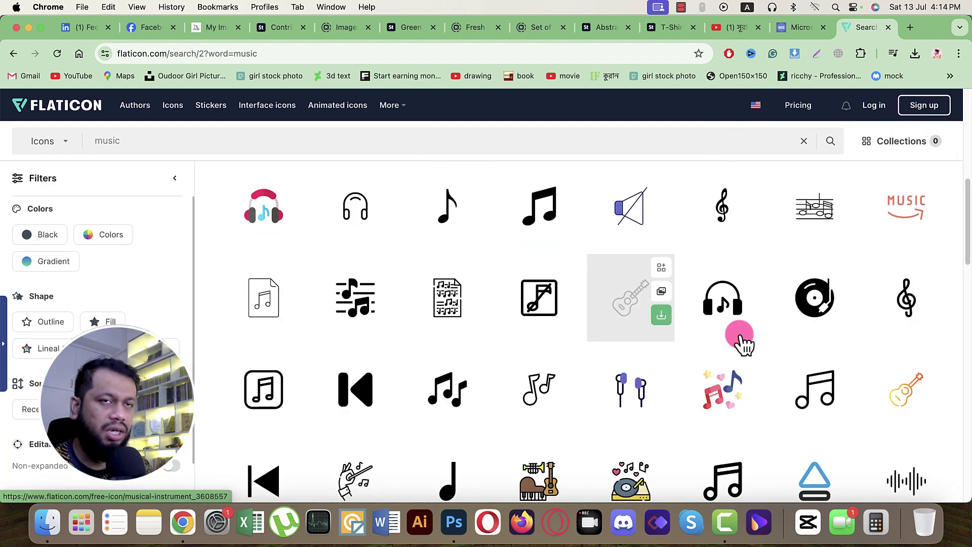
pyautogui.scroll(-15, 764, 343)
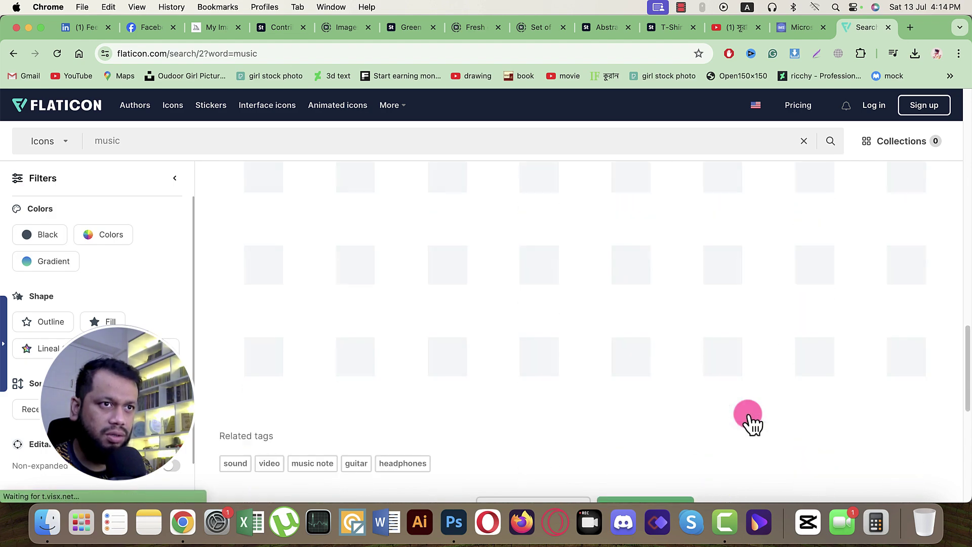
pyautogui.scroll(5, 508, 380)
pyautogui.scroll(5, 386, 369)
pyautogui.scroll(5, 493, 302)
# Step: Return to Photoshop, copy the LOGO group from MUSIC poster.psd into Untitled-1, and place it in the poster's upper-left corner
pyautogui.hotkey('ctrl', 'Up')
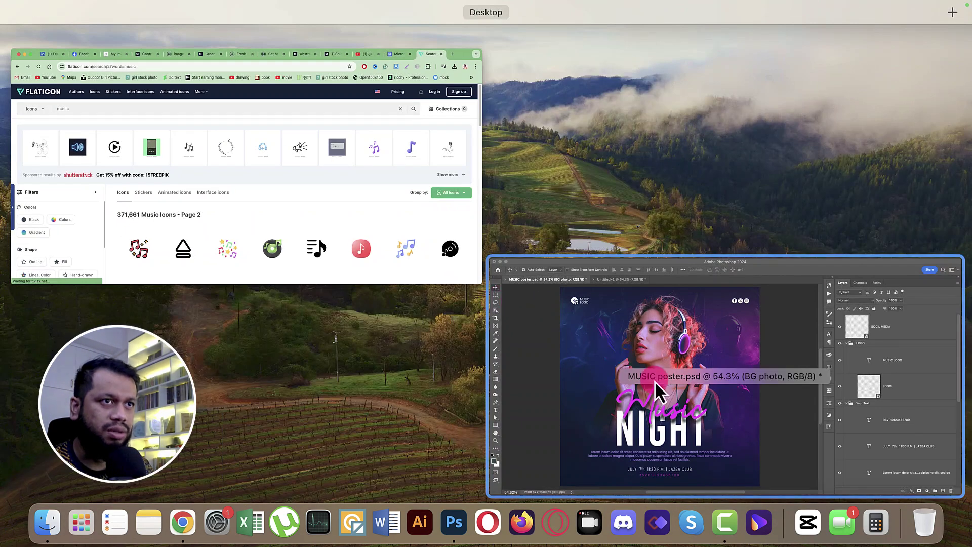
pyautogui.click(654, 385)
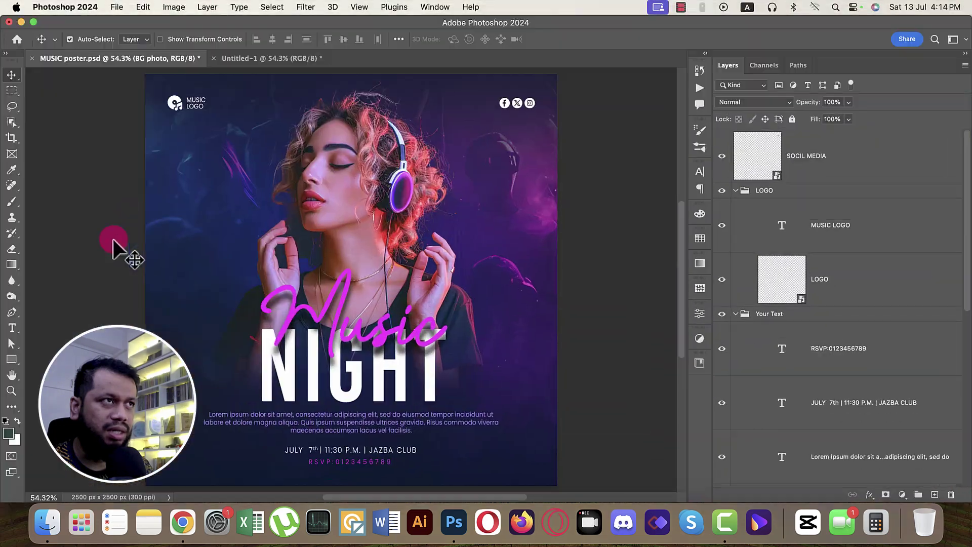
pyautogui.click(793, 191)
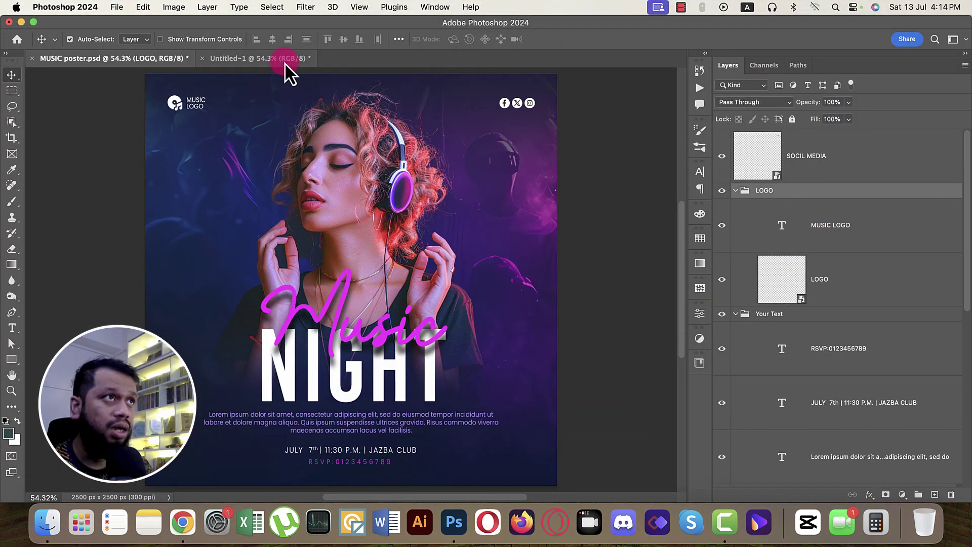
pyautogui.click(282, 59)
pyautogui.moveTo(461, 134); pyautogui.dragTo(198, 114)
pyautogui.hotkey('ctrl', 't')
pyautogui.press('Return')
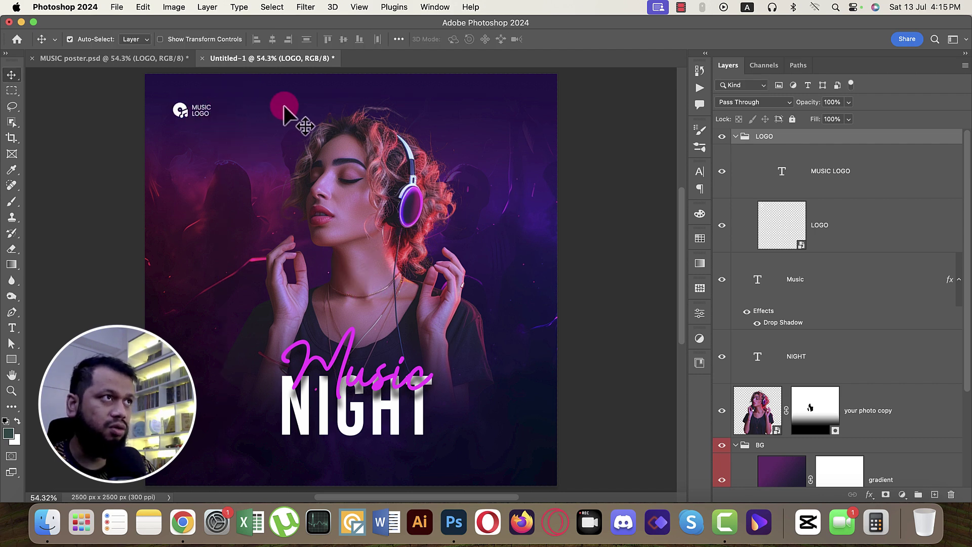
# Step: Copy the SOCIL MEDIA layer from MUSIC poster.psd into Untitled-1 and place its icons in the poster's upper-right corner, level with the logo
pyautogui.click(189, 59)
pyautogui.click(516, 107)
pyautogui.moveTo(782, 153); pyautogui.dragTo(490, 169)
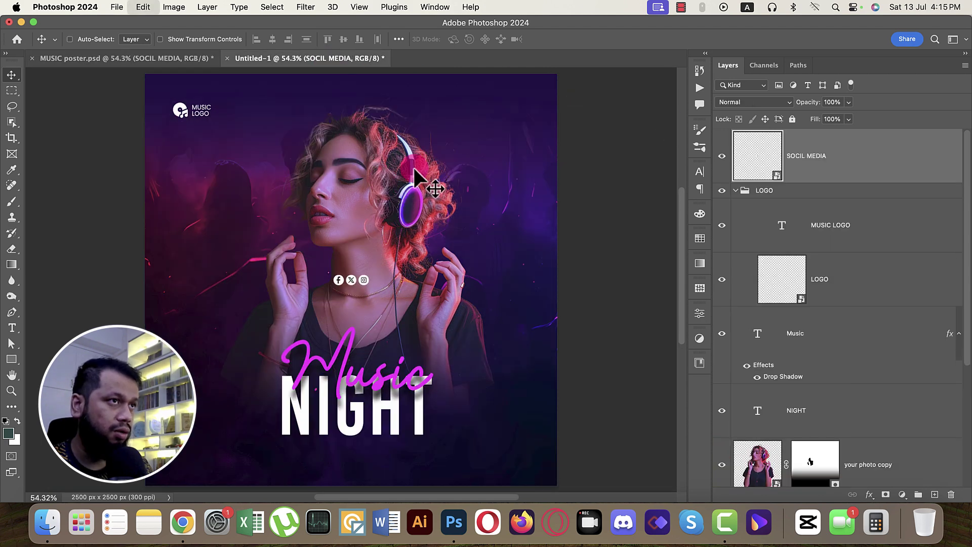
pyautogui.moveTo(195, 112); pyautogui.dragTo(518, 111)
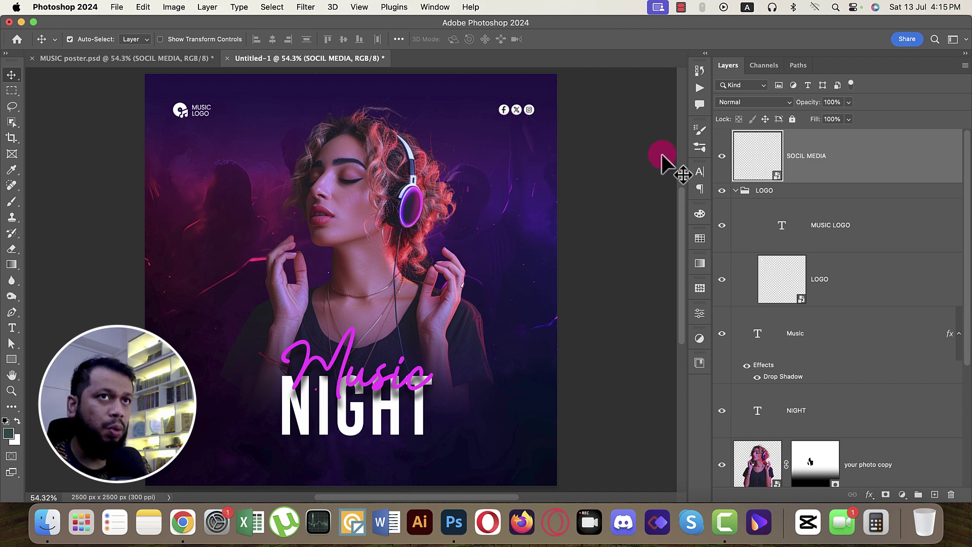
# Step: Group the LOGO group with the SOCIL MEDIA layer and centre the new group horizontally on the canvas
pyautogui.click(802, 226)
pyautogui.click(790, 191)
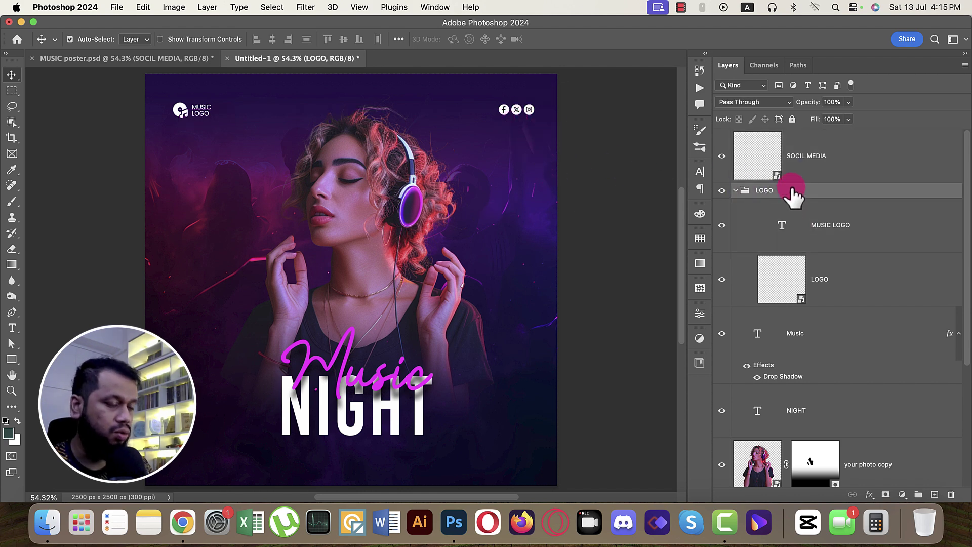
pyautogui.keyDown('shift'); pyautogui.click(803, 163); pyautogui.keyUp('shift')
pyautogui.press('super+g')
pyautogui.press('super+a')
pyautogui.click(273, 40)
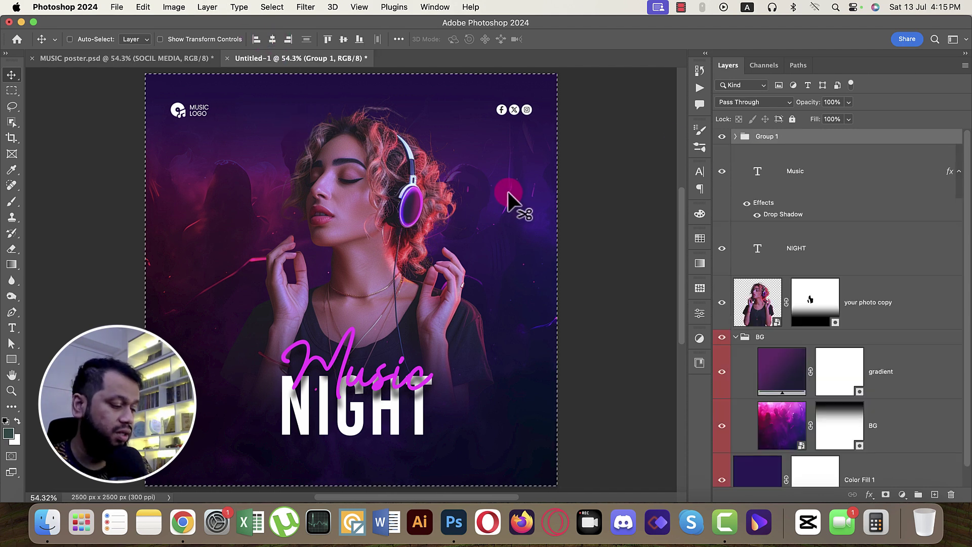
# Step: Clear the canvas selection, ungroup Group 1, and collapse the LOGO group
pyautogui.rightClick(780, 135)
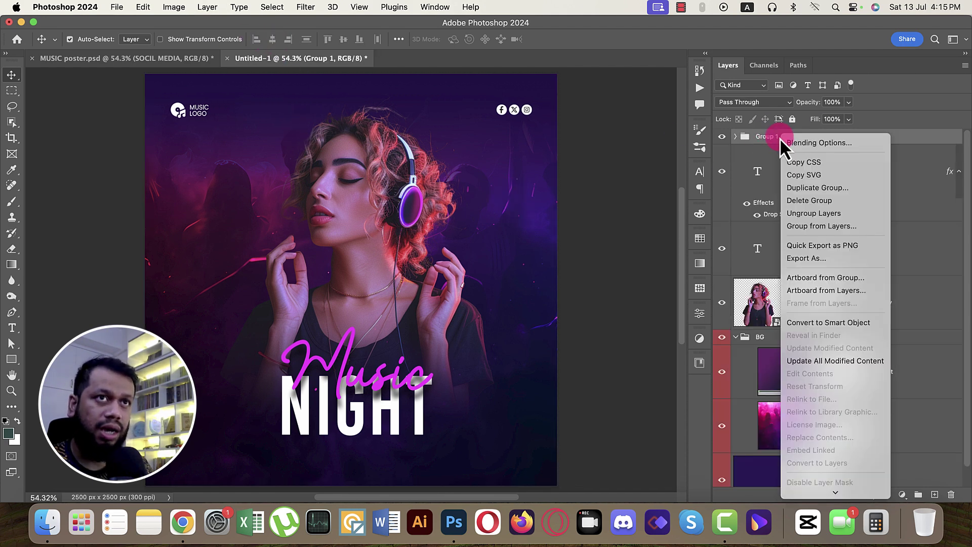
pyautogui.click(796, 213)
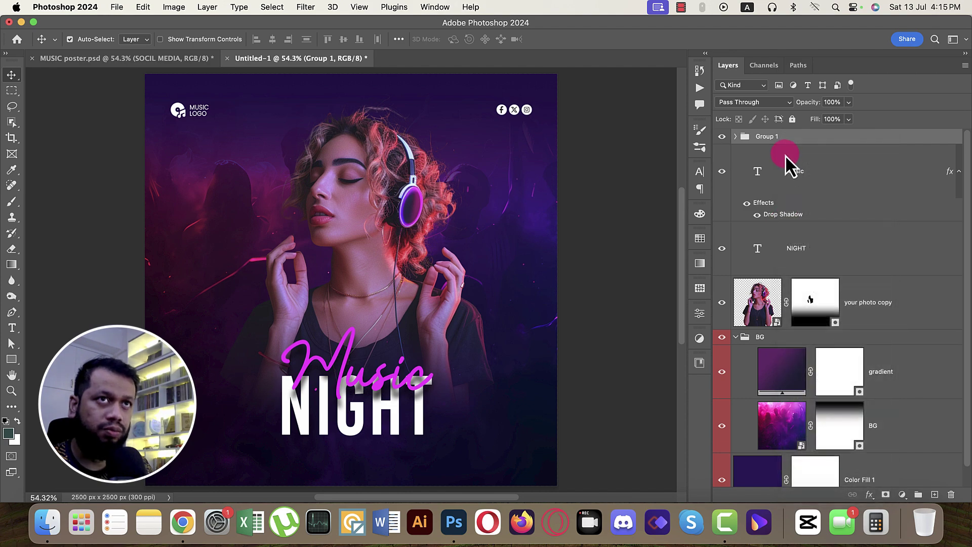
pyautogui.click(825, 158)
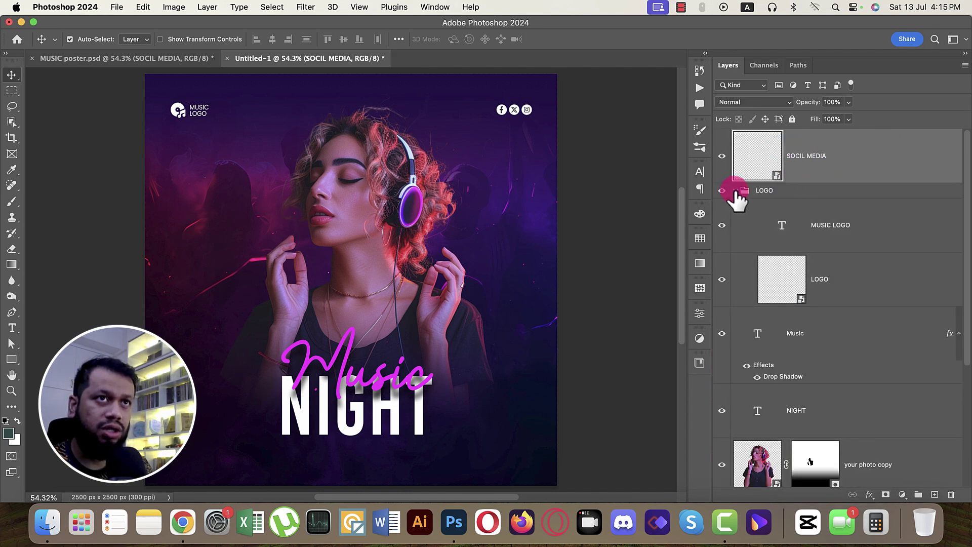
pyautogui.click(735, 190)
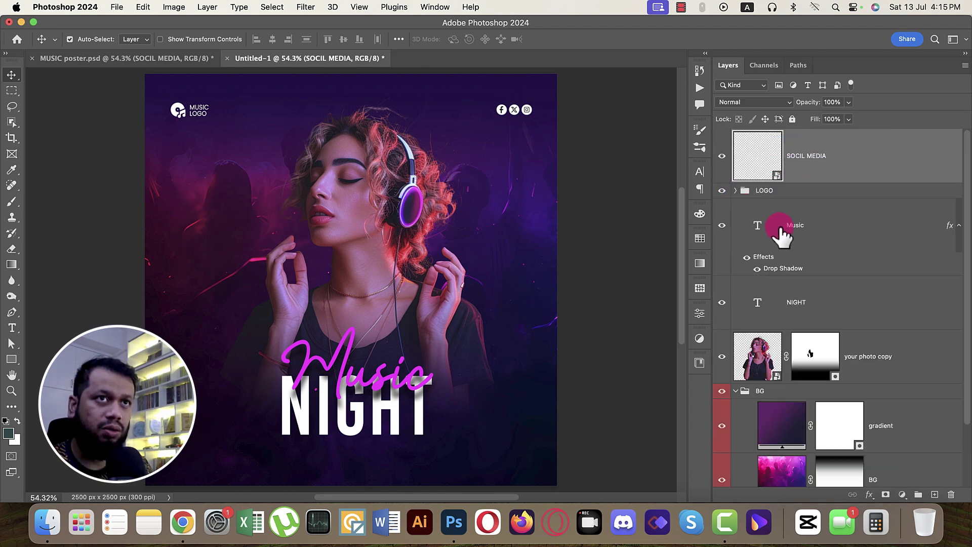
# Step: Copy the Lorem ipsum, JULY 7th and RSVP text layers from MUSIC poster.psd into Untitled-1, directly above the NIGHT layer
pyautogui.click(795, 253)
pyautogui.click(772, 304)
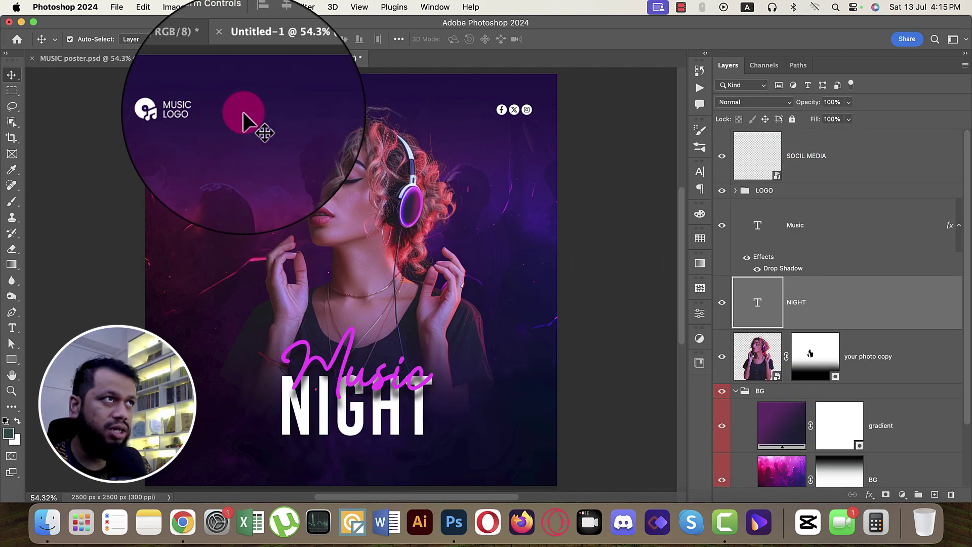
pyautogui.click(188, 60)
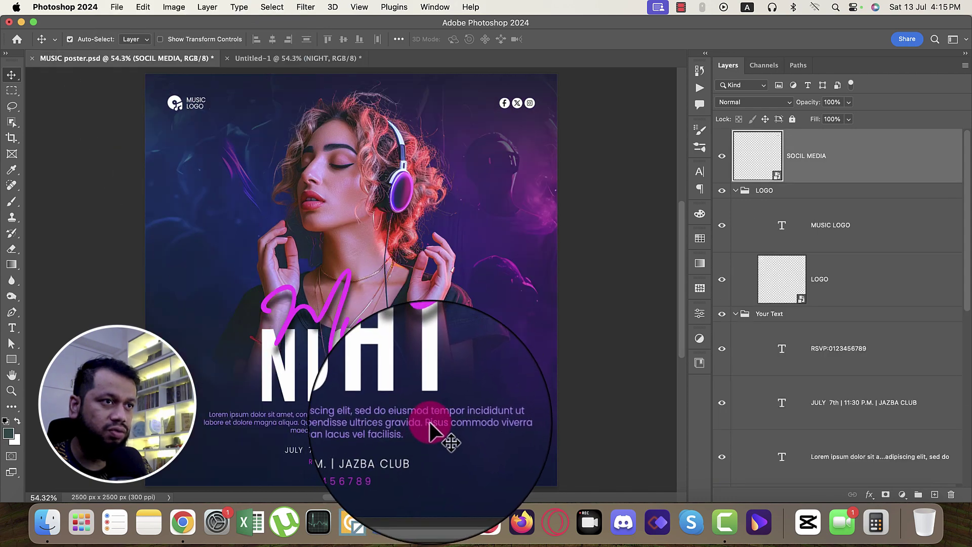
pyautogui.click(429, 422)
pyautogui.scroll(-3, 828, 374)
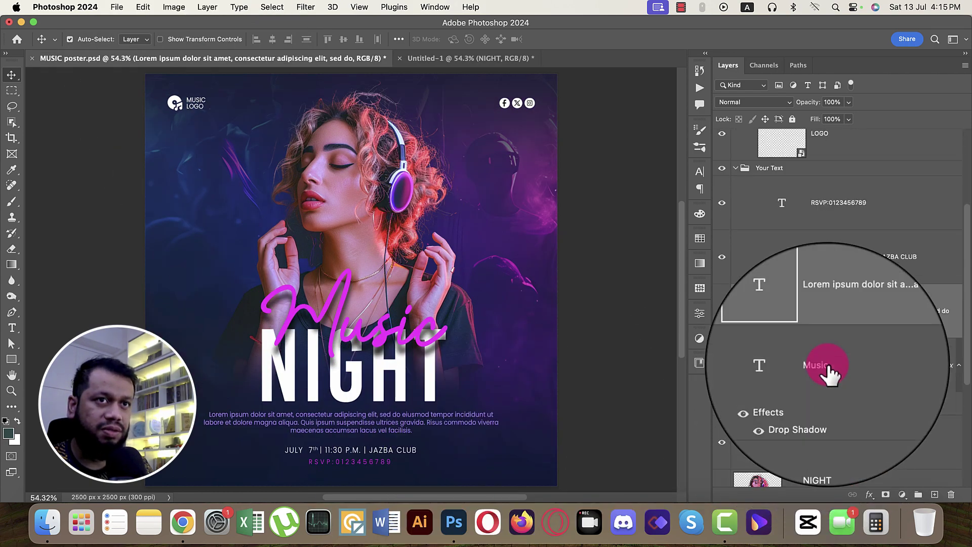
pyautogui.keyDown('shift'); pyautogui.click(840, 205); pyautogui.keyUp('shift')
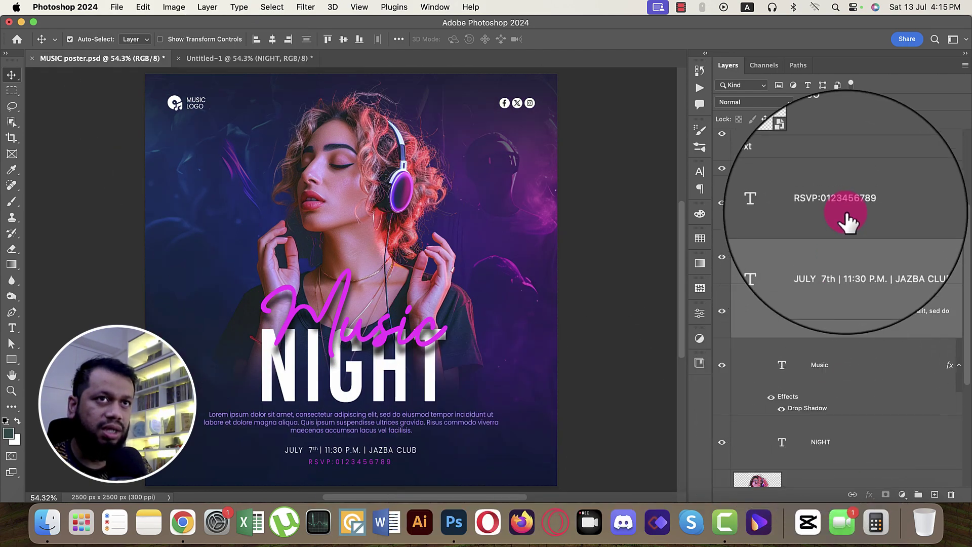
pyautogui.moveTo(259, 61); pyautogui.dragTo(397, 264)
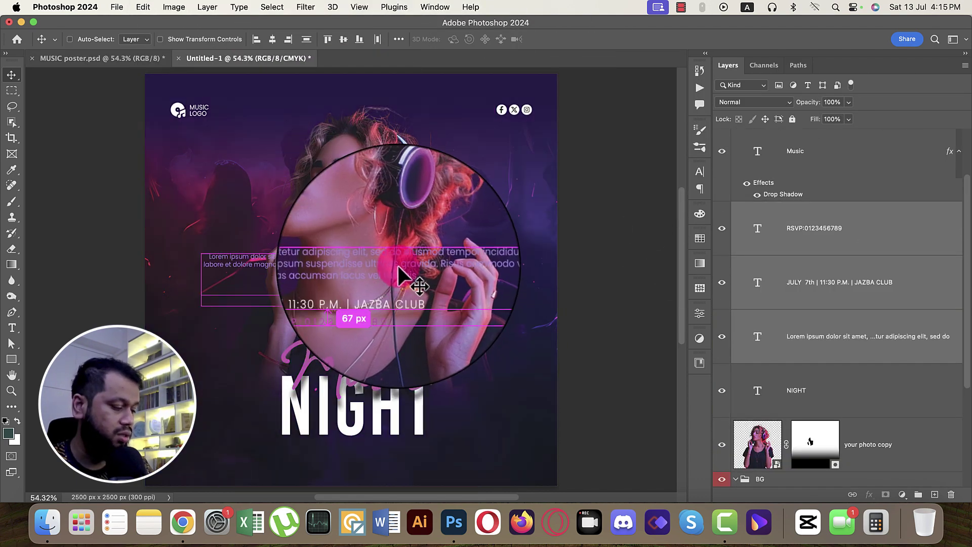
pyautogui.press('super+z')
pyautogui.press('super+shift+z')
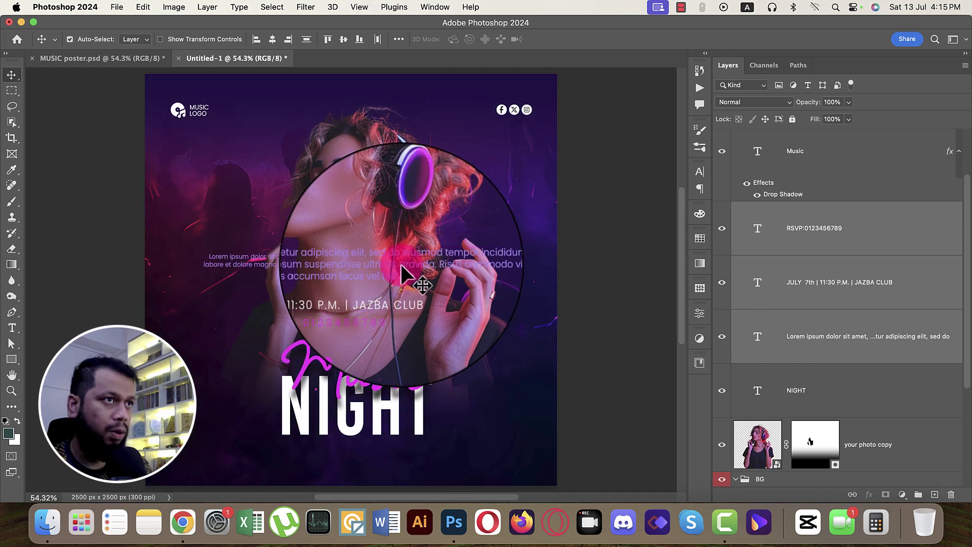
# Step: Move the copied description, date and RSVP texts down to the lower part of the poster
pyautogui.press('super+t')
pyautogui.moveTo(393, 265); pyautogui.dragTo(406, 420)
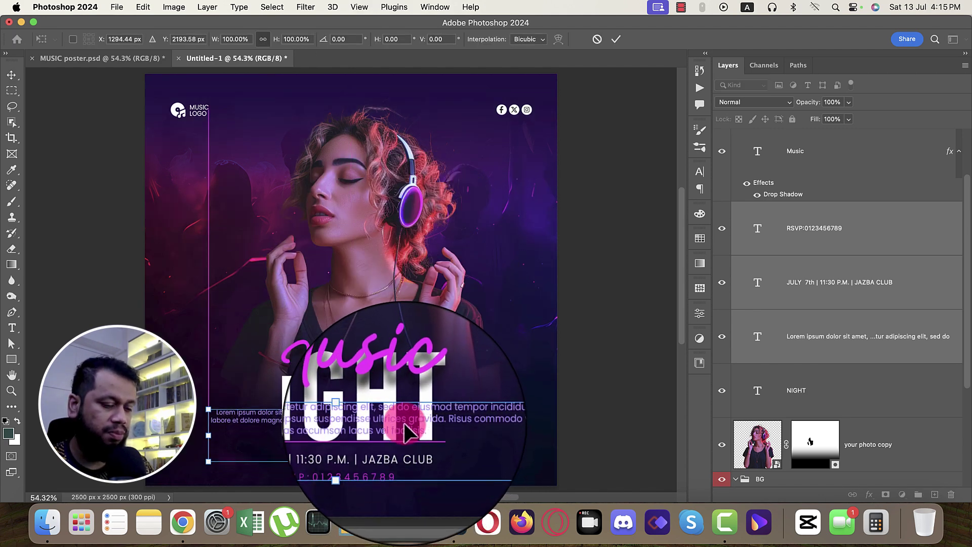
pyautogui.press('Return')
# Step: Scale down the woman's photo on the your photo copy layer and shift it up to make room for the text
pyautogui.click(760, 428)
pyautogui.press('super+t')
pyautogui.moveTo(357, 485); pyautogui.dragTo(364, 426)
pyautogui.moveTo(357, 93); pyautogui.dragTo(358, 80)
pyautogui.press('Return')
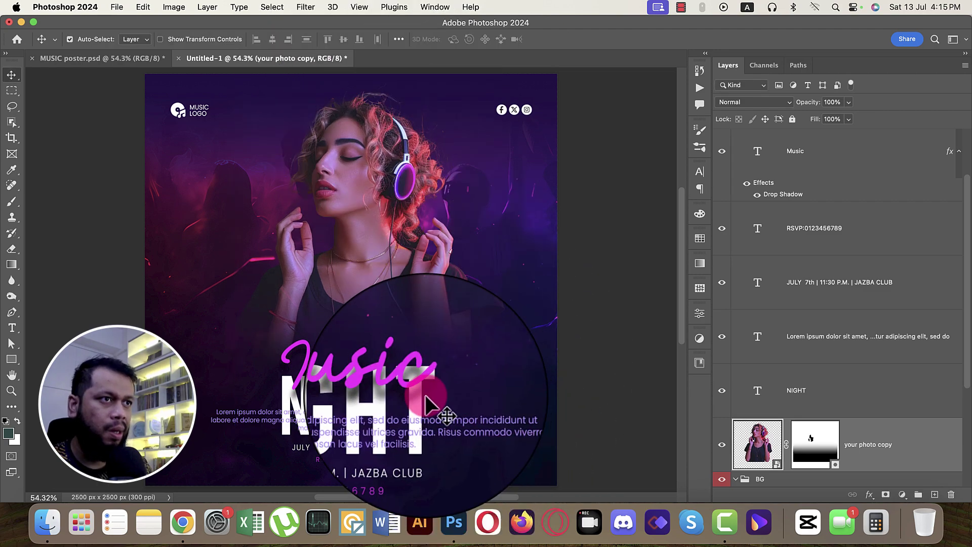
# Step: Move the NIGHT layer directly below the Music layer and raise both title texts above the description paragraph
pyautogui.click(433, 397)
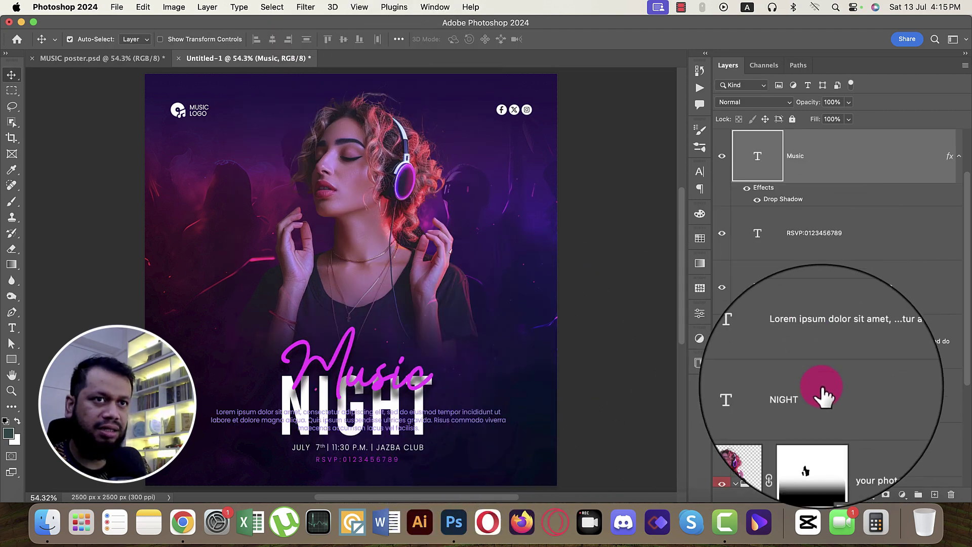
pyautogui.moveTo(830, 395); pyautogui.dragTo(841, 203)
pyautogui.keyDown('shift'); pyautogui.click(835, 159); pyautogui.keyUp('shift')
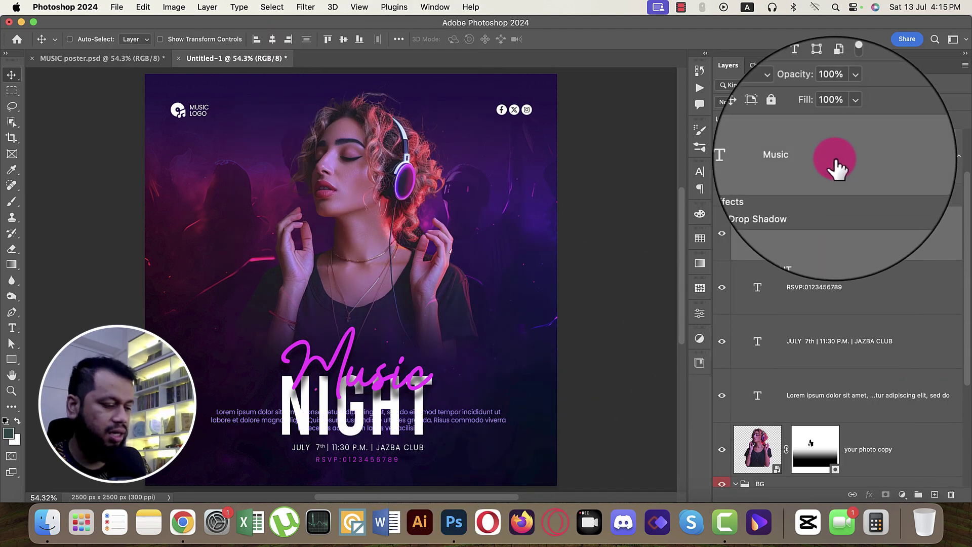
pyautogui.hotkey('ctrl', 't')
pyautogui.moveTo(364, 374); pyautogui.dragTo(365, 349)
pyautogui.press('Return')
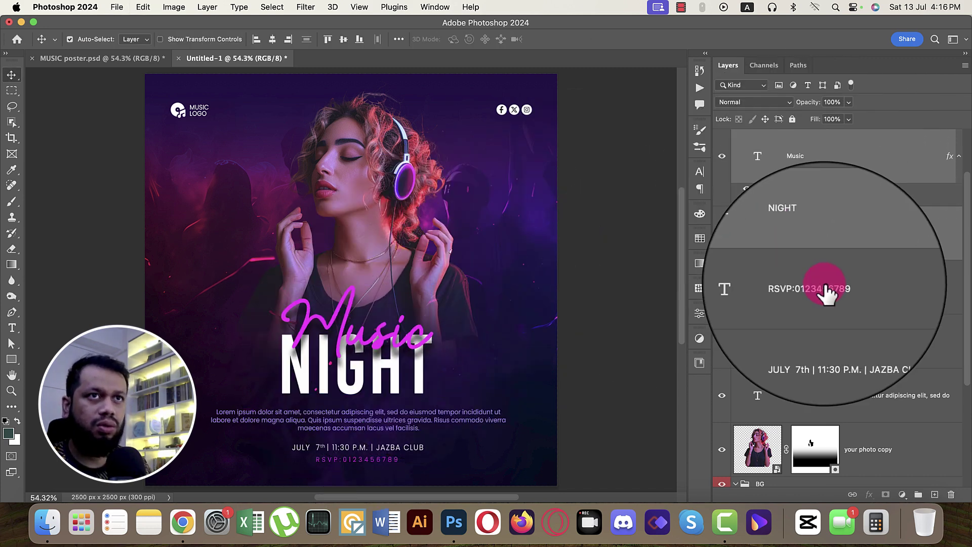
pyautogui.scroll(3, 829, 288)
pyautogui.scroll(-6, 828, 225)
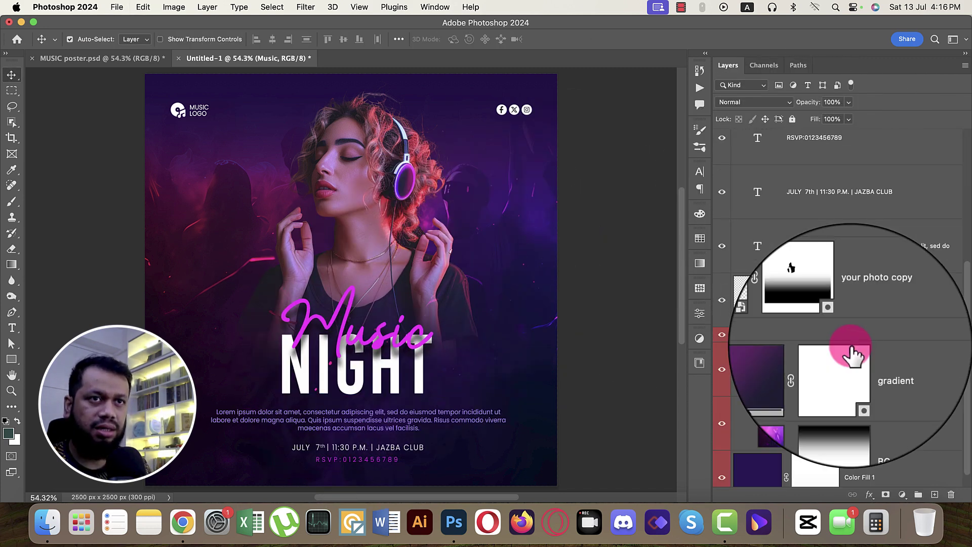
# Step: Group the text layers as "Eidt your text" and the your photo copy layer as "Edit your photo"
pyautogui.press('super+g')
pyautogui.scroll(5, 810, 228)
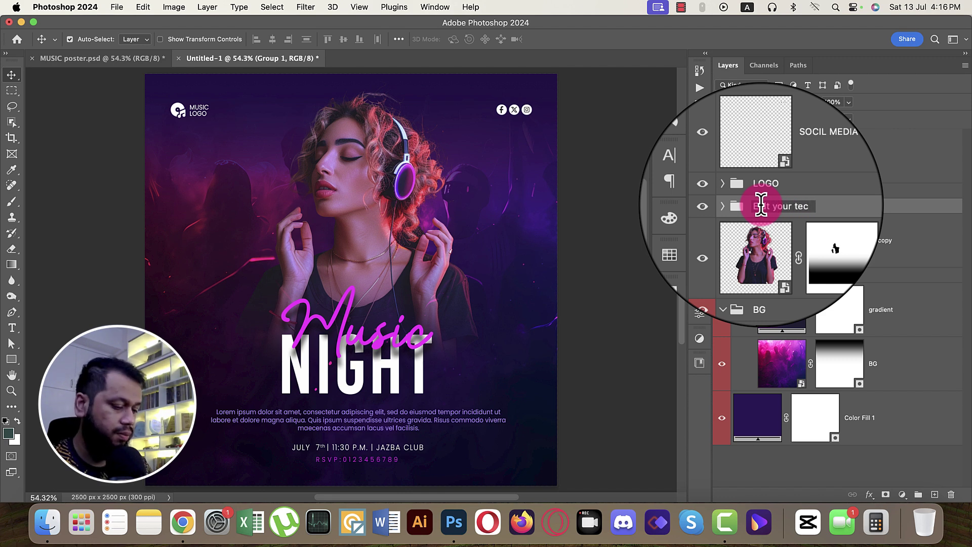
pyautogui.keyDown('super'); pyautogui.click(868, 242); pyautogui.keyUp('super')
pyautogui.press('super+g')
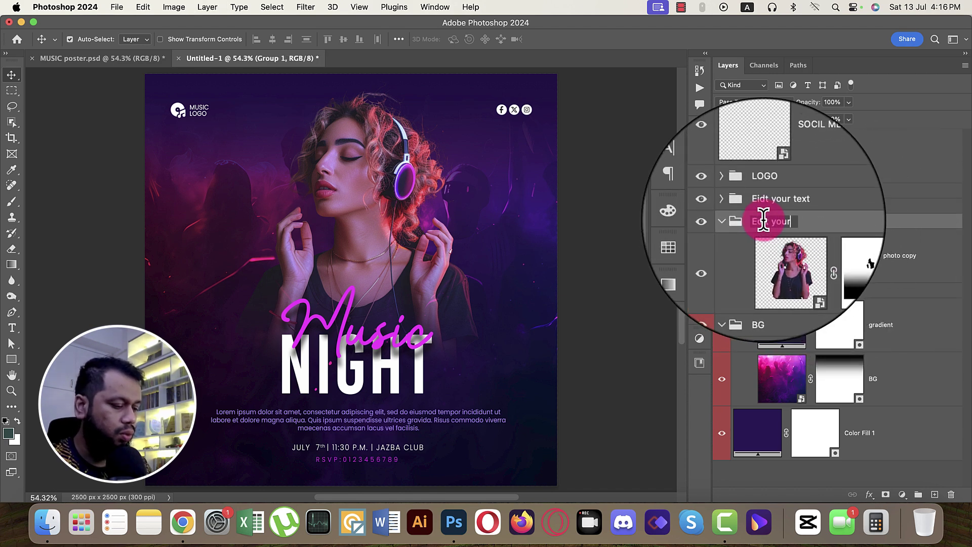
pyautogui.press('Return')
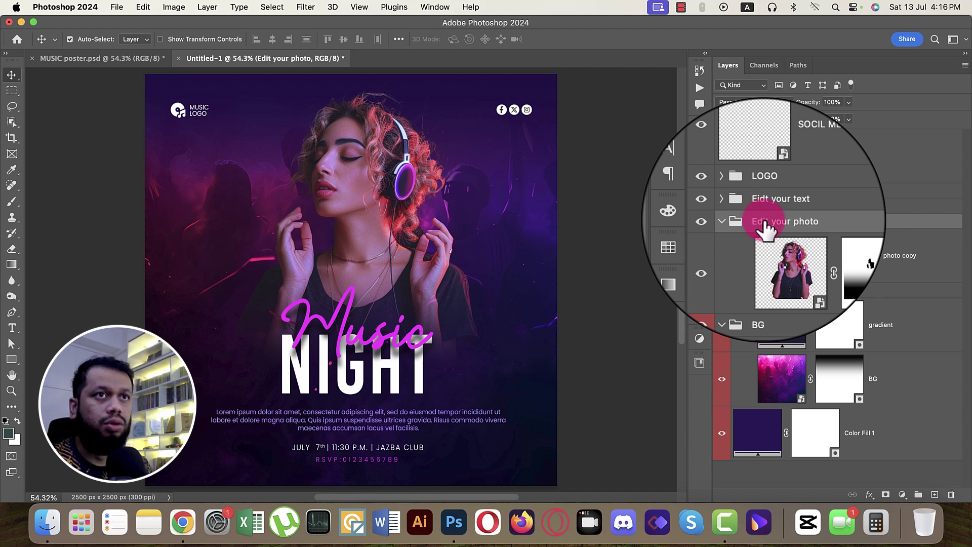
# Step: Collapse the photo and BG groups and place the SOCIL MEDIA layer in a collapsed group named "Socail Media Icon"
pyautogui.click(736, 221)
pyautogui.click(735, 237)
pyautogui.click(785, 155)
pyautogui.hotkey('ctrl', 'g')
pyautogui.press('ctrl')
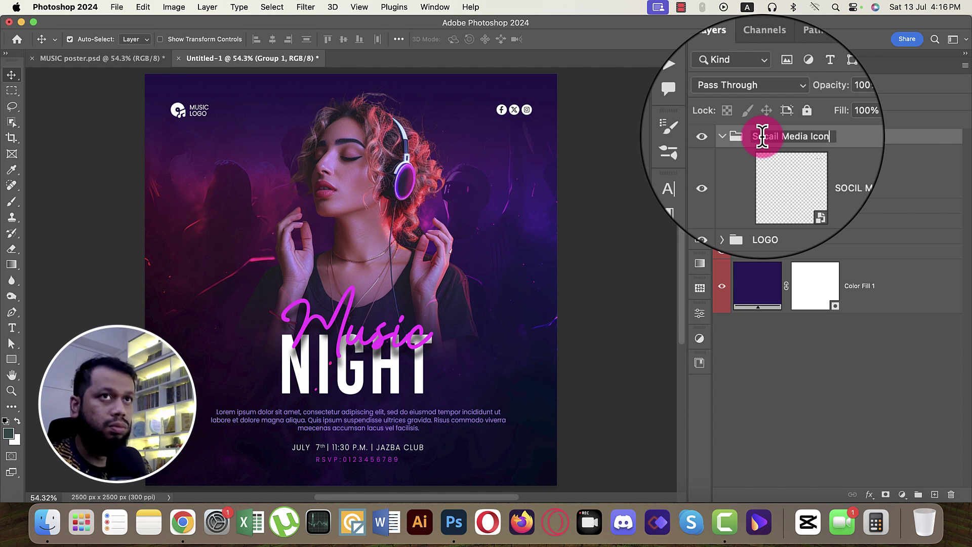
pyautogui.press('Return')
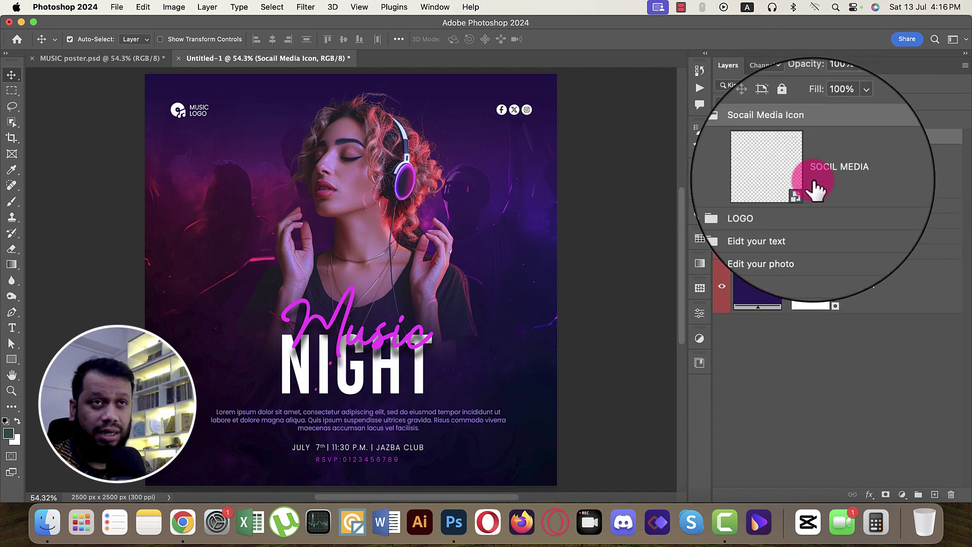
pyautogui.click(734, 137)
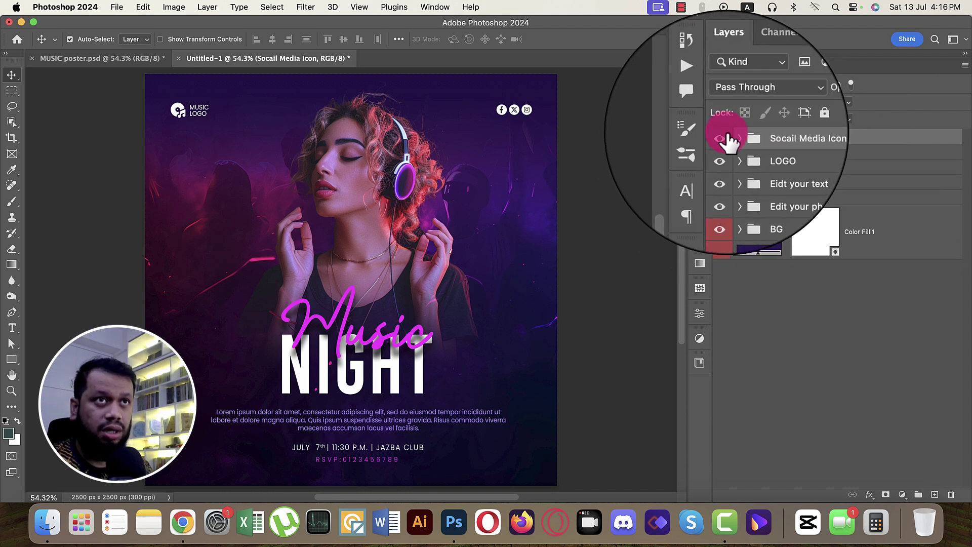
# Step: Colour-label the groups: Socail Media Icon orange, LOGO yellow, Eidt your text green and Edit your photo blue
pyautogui.rightClick(725, 137)
pyautogui.click(746, 195)
pyautogui.rightClick(725, 154)
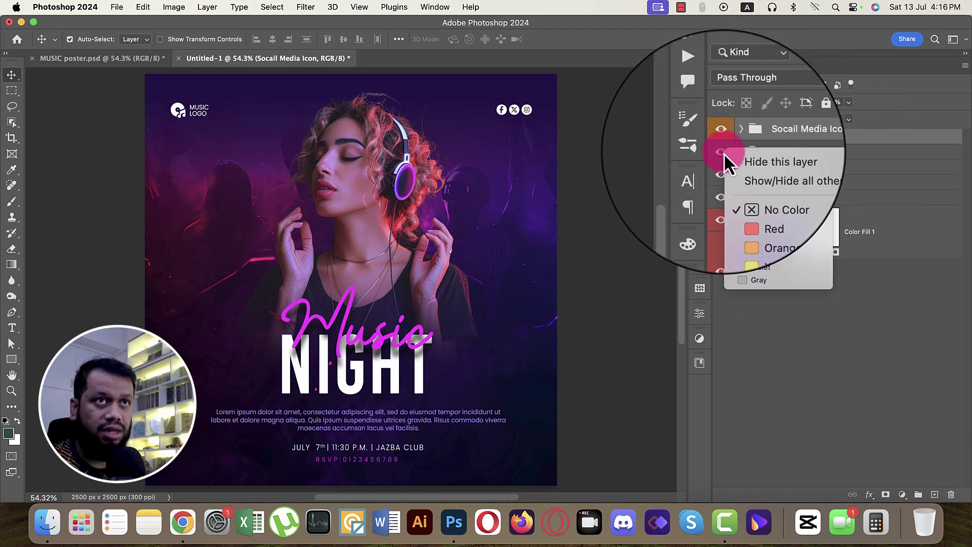
pyautogui.click(743, 219)
pyautogui.rightClick(727, 182)
pyautogui.click(743, 257)
pyautogui.rightClick(731, 198)
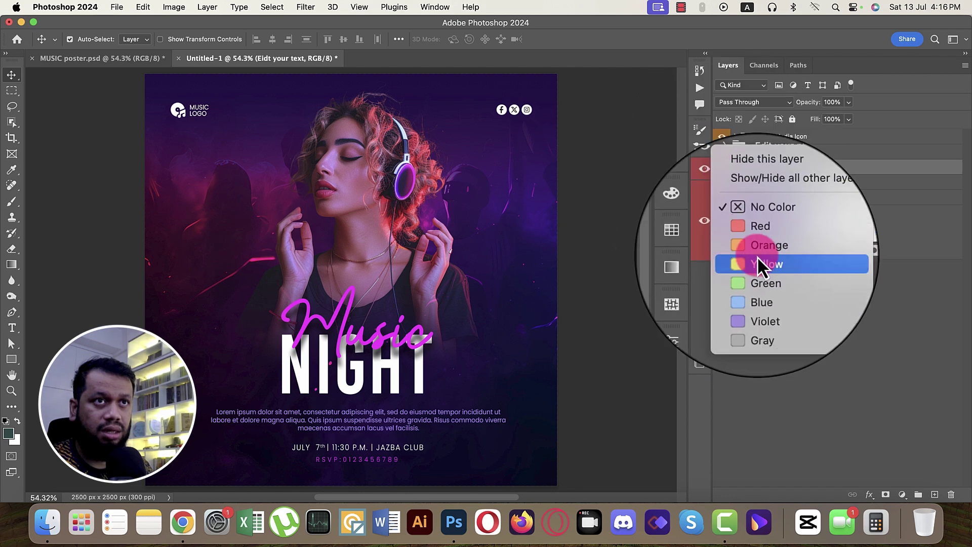
pyautogui.click(763, 283)
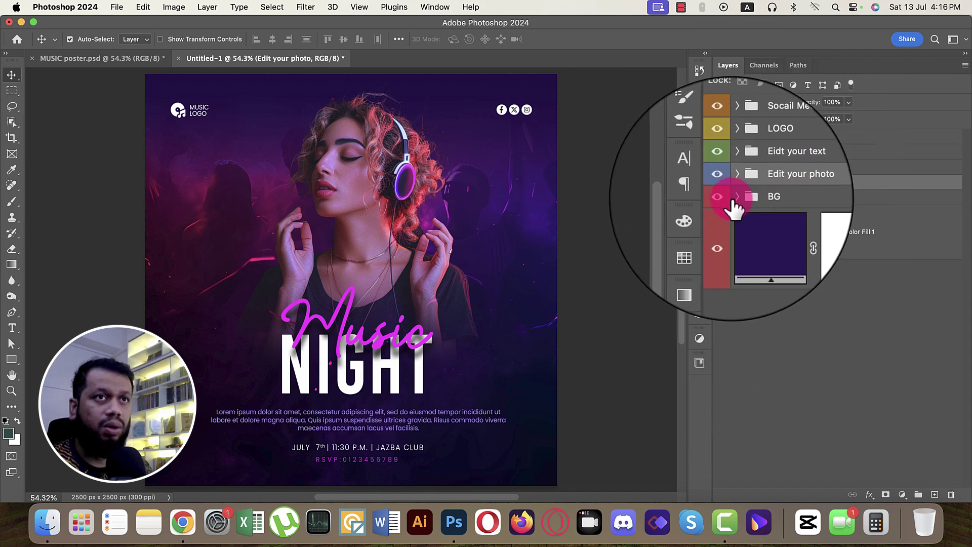
# Step: Move the Color Fill 1 layer into the bottom of the BG group and rename it "Edit color"
pyautogui.click(735, 197)
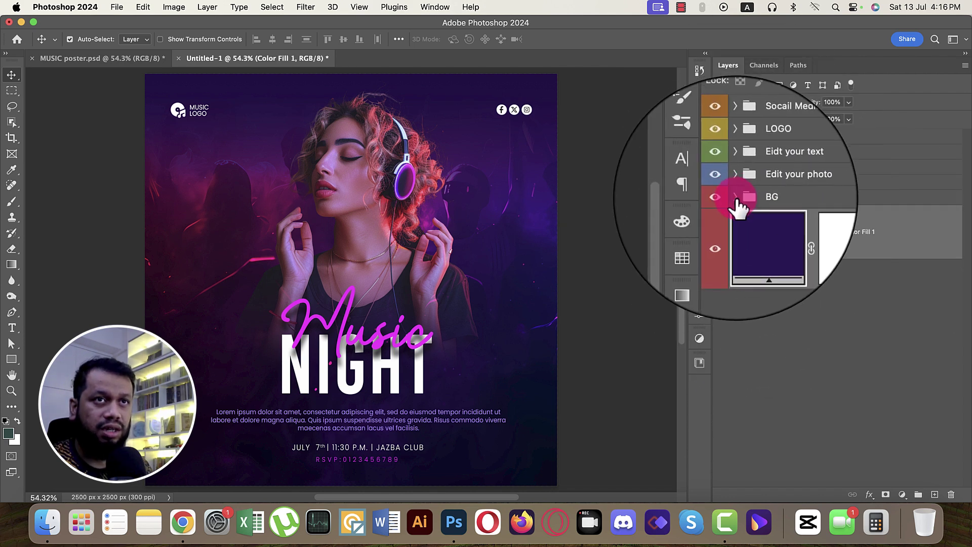
pyautogui.doubleClick(906, 341)
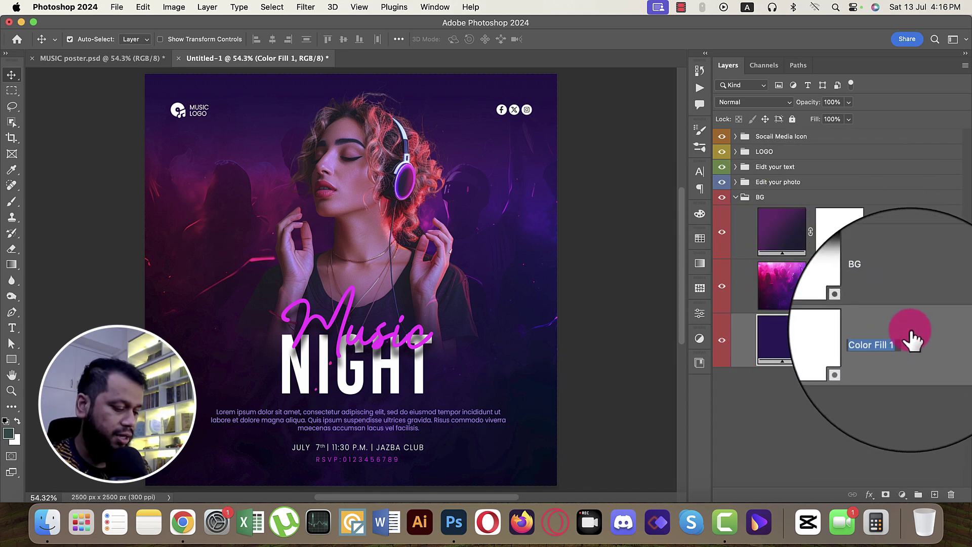
pyautogui.write('Edit')
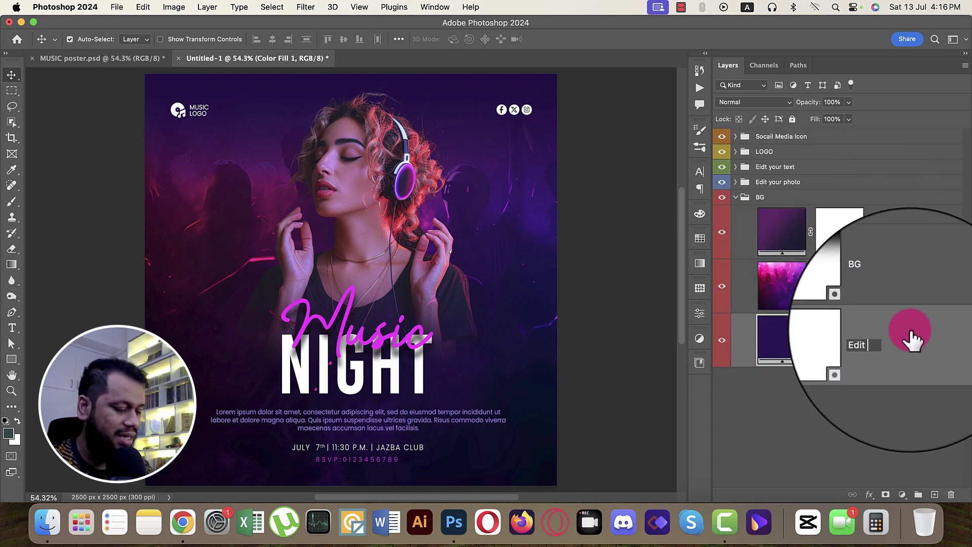
pyautogui.write(' color')
pyautogui.press('Return')
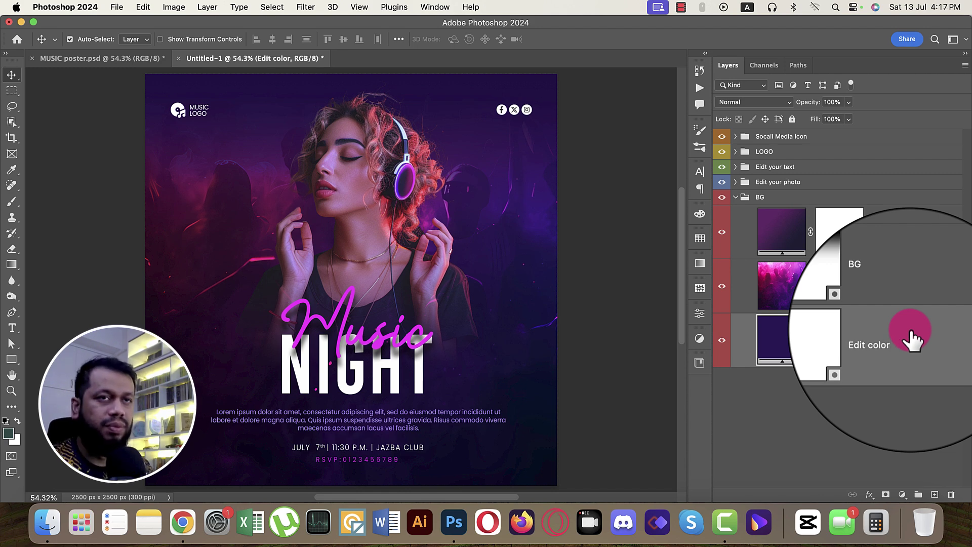
pyautogui.click(735, 202)
# Step: Save the document in Downloads as "music poster design.psd" in Photoshop format
pyautogui.press('super+shift+s')
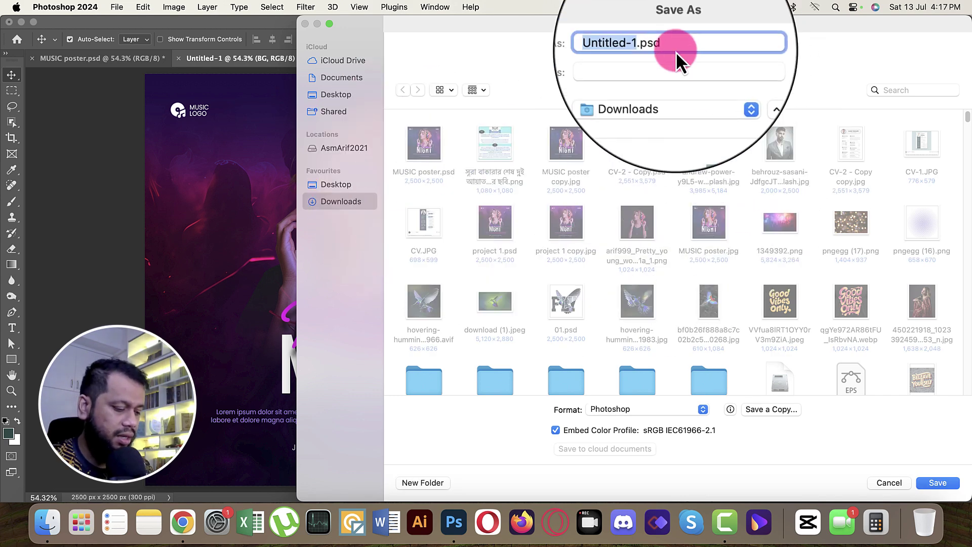
pyautogui.write('music poster design')
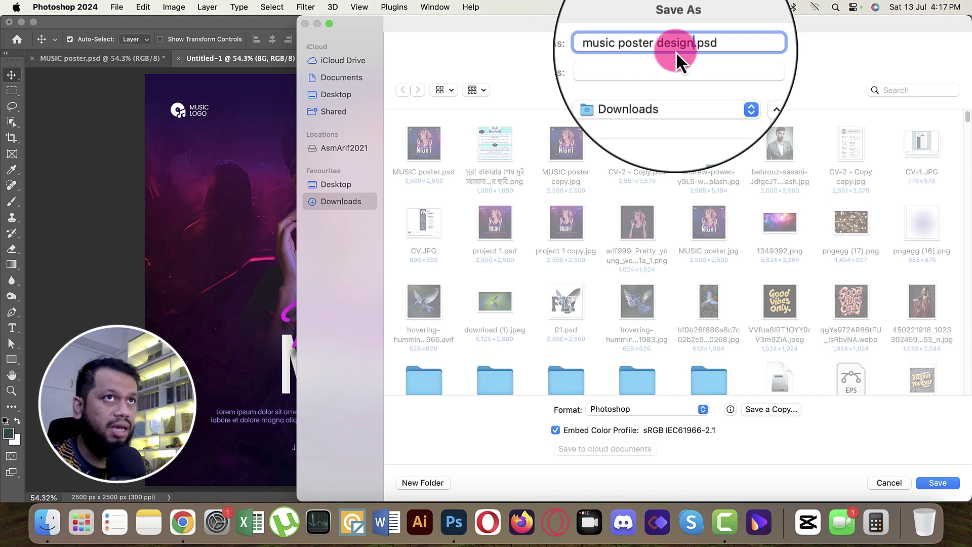
pyautogui.press('Return')
pyautogui.press('Return')
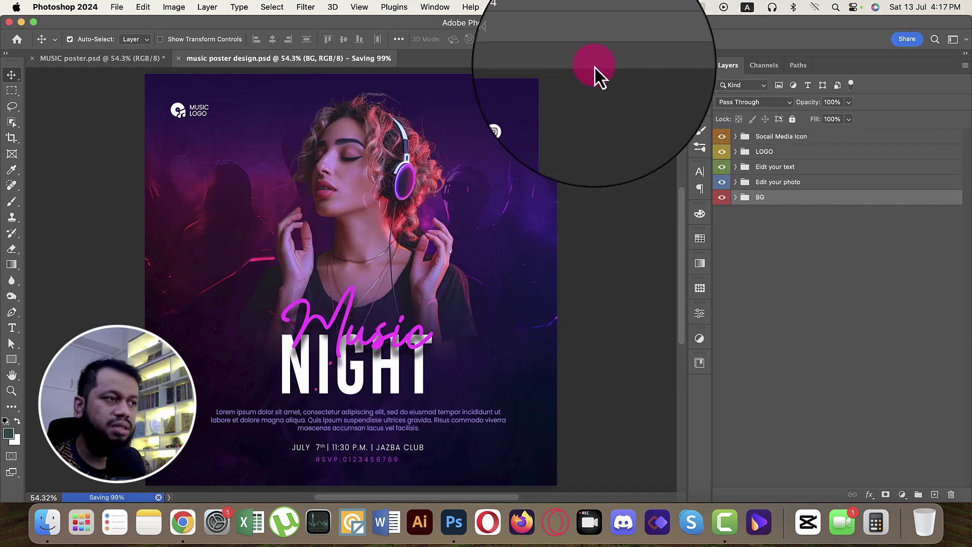
# Step: Save a JPEG copy of the poster as "music poster design copy.jpg" in Downloads with quality 12
pyautogui.click(116, 7)
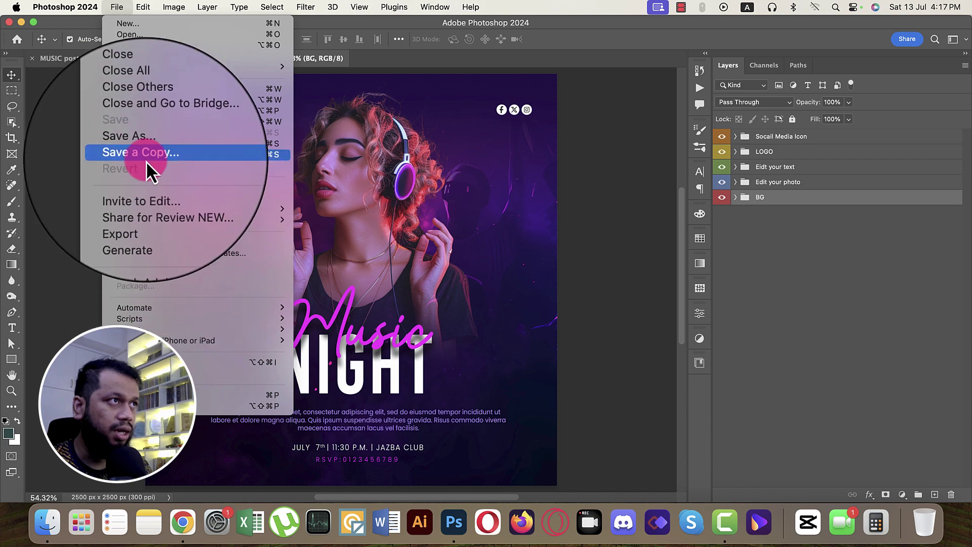
pyautogui.click(145, 160)
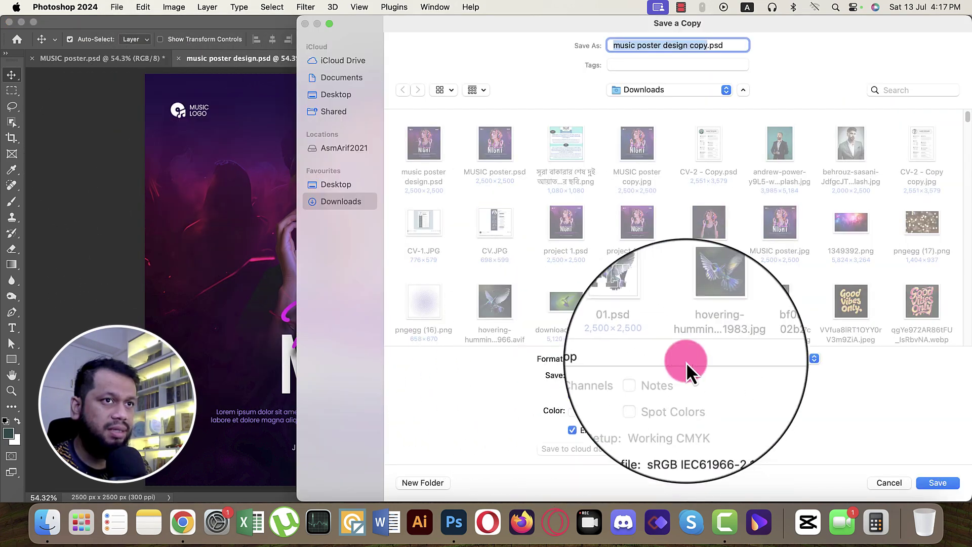
pyautogui.click(761, 361)
pyautogui.click(618, 451)
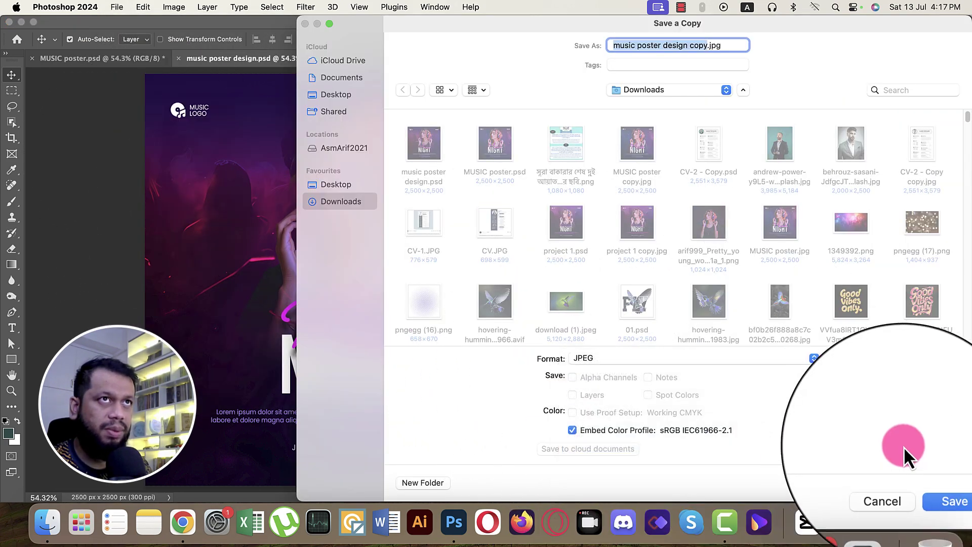
pyautogui.click(930, 472)
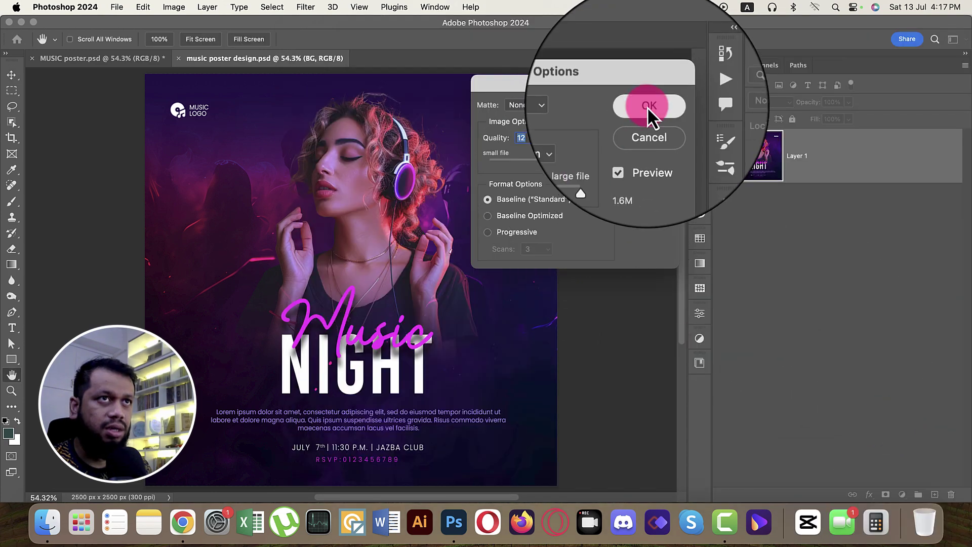
pyautogui.click(647, 112)
# Step: Switch to Finder and preview "music poster design copy.jpg" from the Downloads folder
pyautogui.click(182, 522)
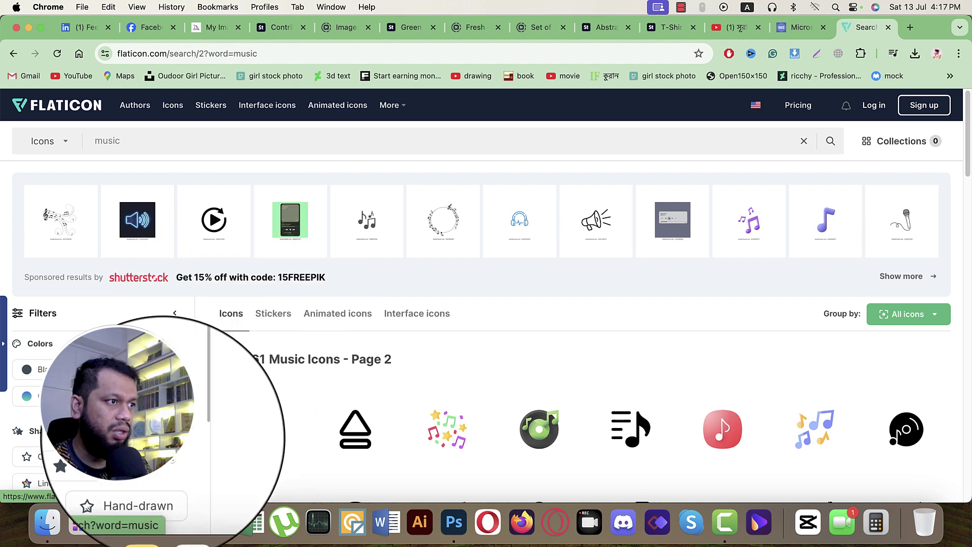
pyautogui.click(47, 521)
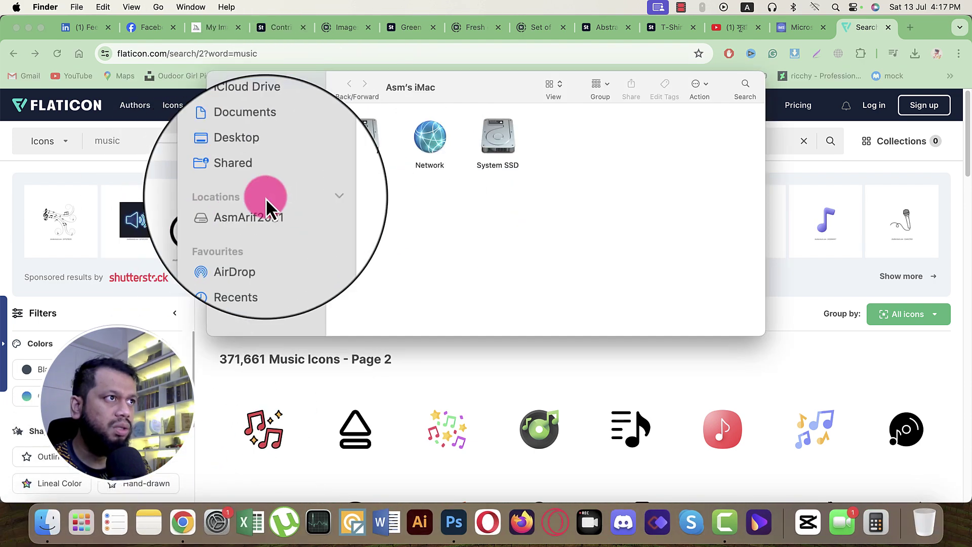
pyautogui.click(251, 297)
pyautogui.click(372, 167)
pyautogui.click(427, 171)
pyautogui.press('Return')
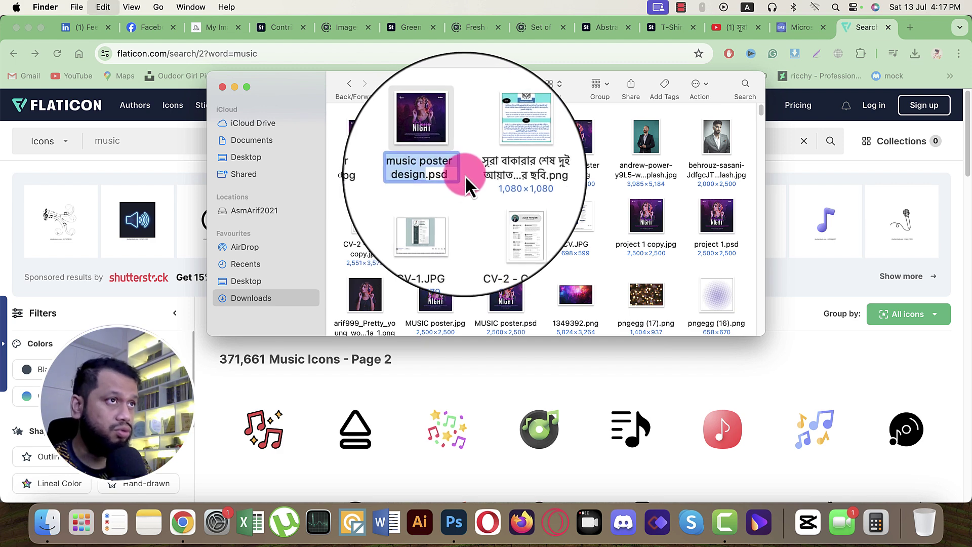
pyautogui.click(375, 178)
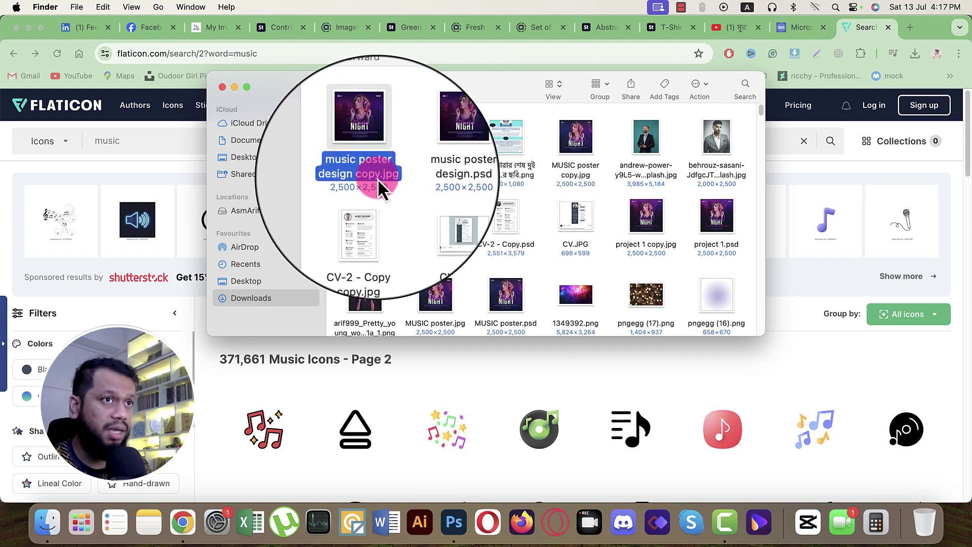
pyautogui.doubleClick(377, 178)
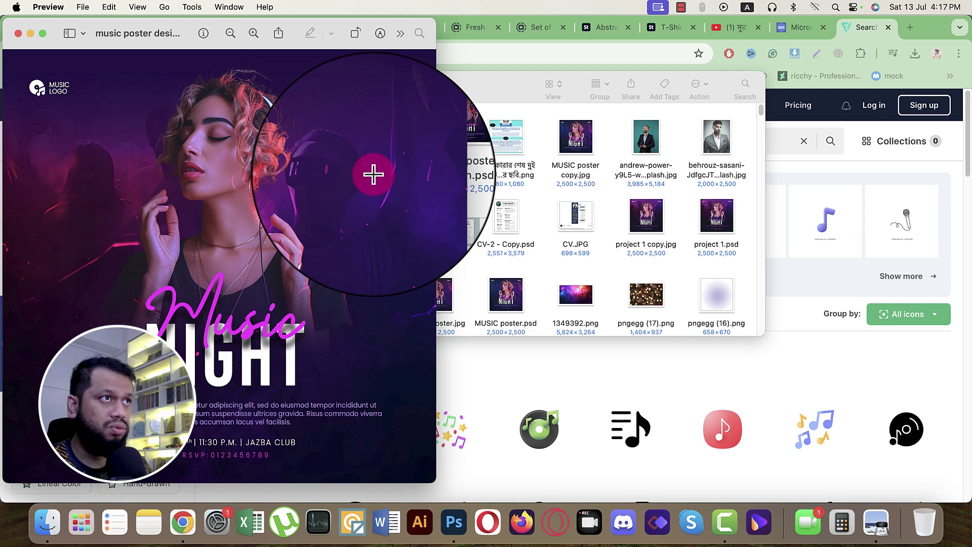
pyautogui.click(18, 33)
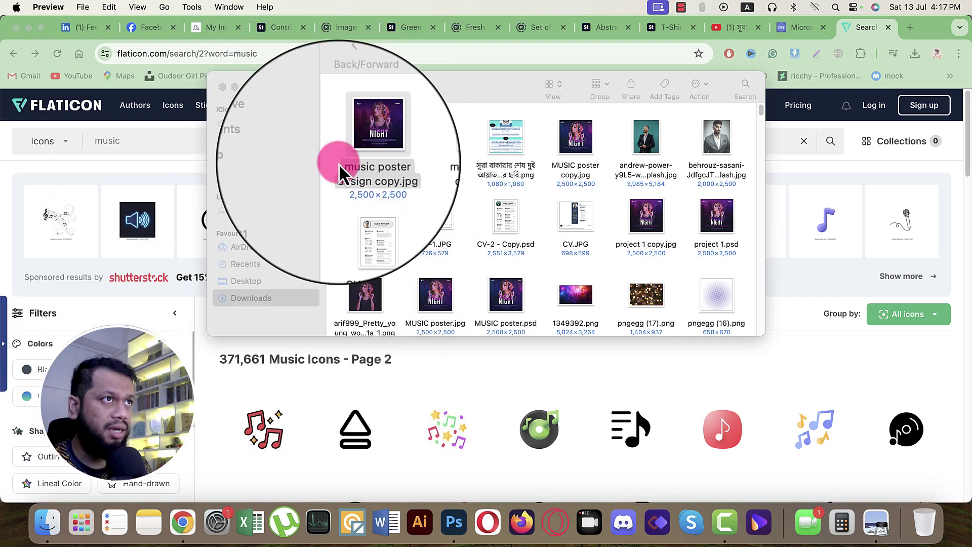
# Step: Rename "music poster design copy.jpg" in Downloads as "music poster design.jpg"
pyautogui.click(354, 175)
pyautogui.click(381, 169)
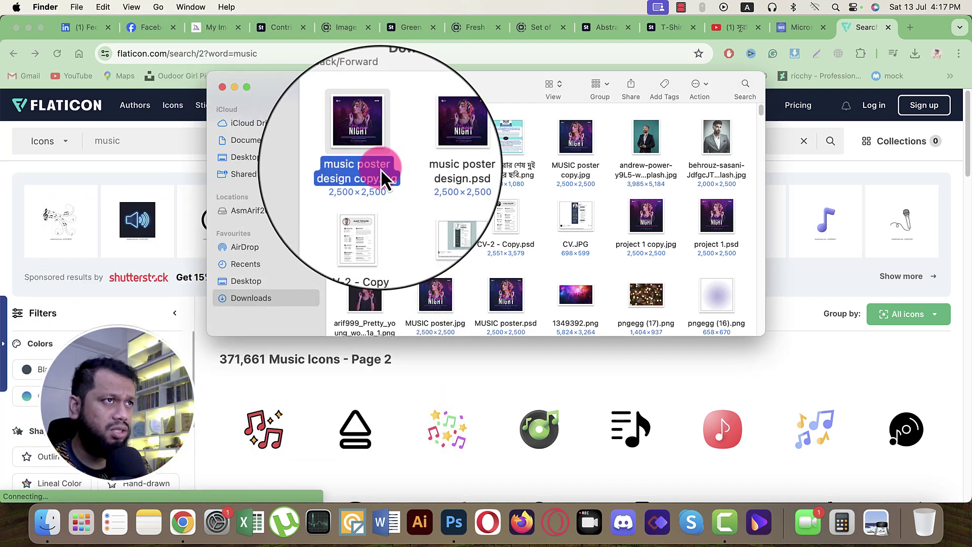
pyautogui.press('BackSpace')
pyautogui.press('BackSpace')
pyautogui.press('BackSpace')
pyautogui.press('BackSpace')
pyautogui.press('BackSpace')
pyautogui.press('Return')
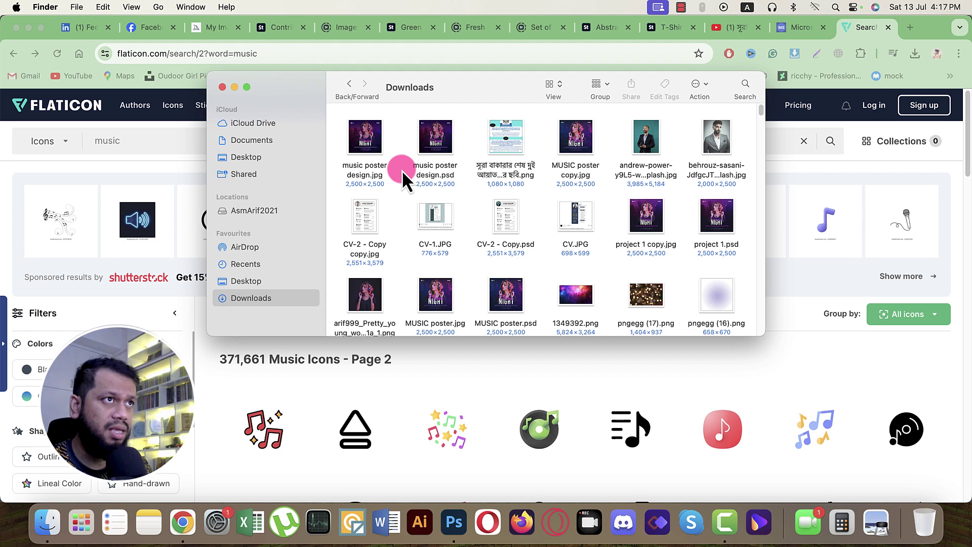
# Step: Close the Downloads window and switch back to the poster document in Photoshop
pyautogui.keyDown('super'); pyautogui.click(453, 134); pyautogui.keyUp('super')
pyautogui.click(222, 87)
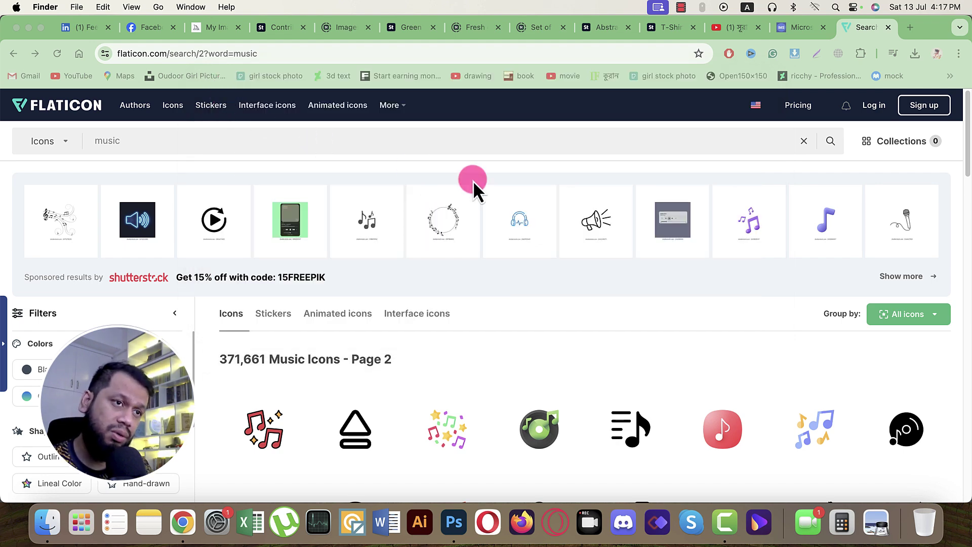
pyautogui.hotkey('ctrl', 'Up')
pyautogui.click(423, 188)
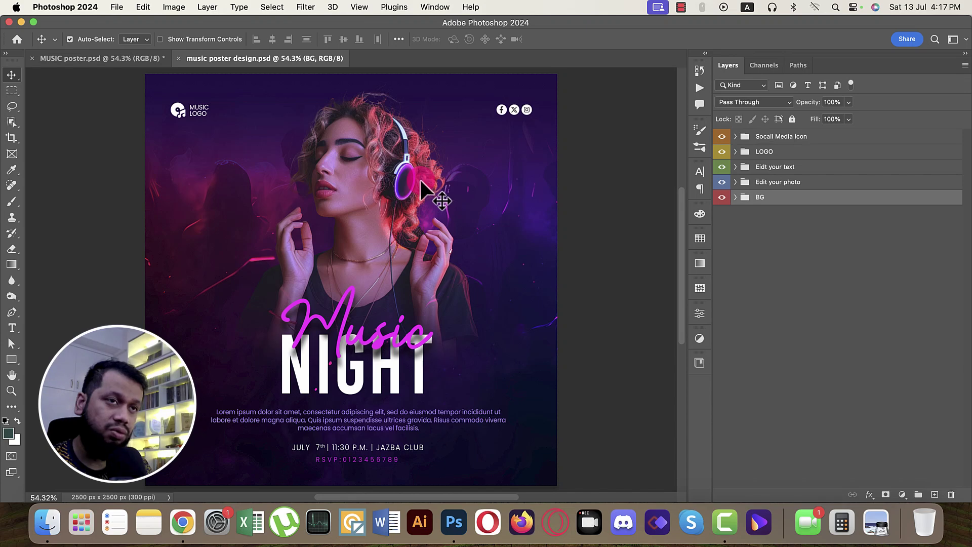